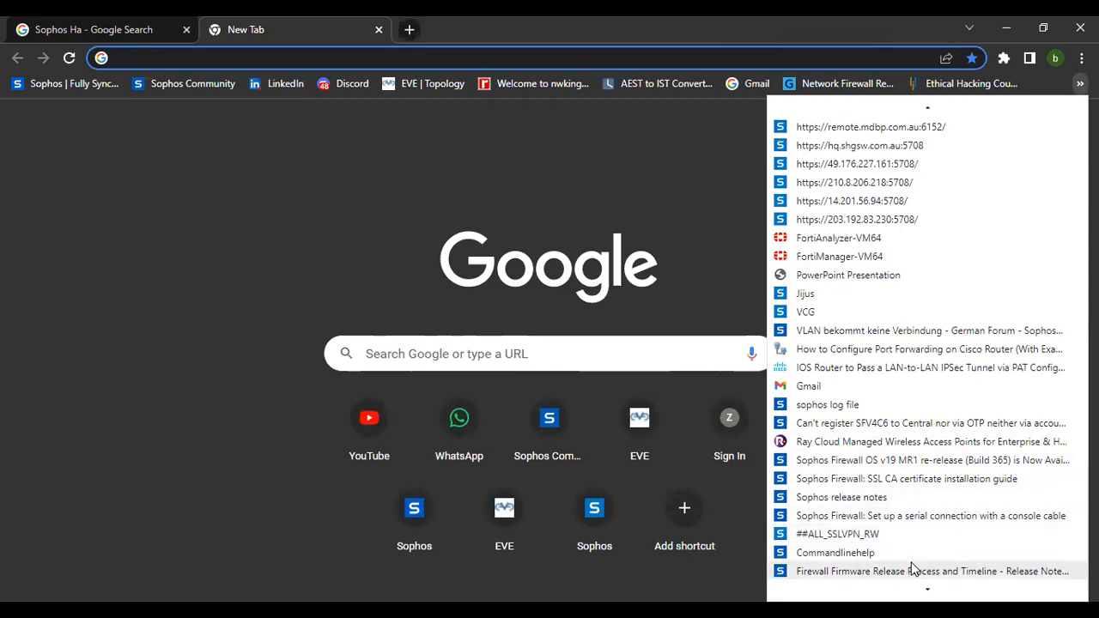
# Open the SFOS VM Firmware page from the browser's recent history suggestions.
pyautogui.scroll(-1, 910, 562)
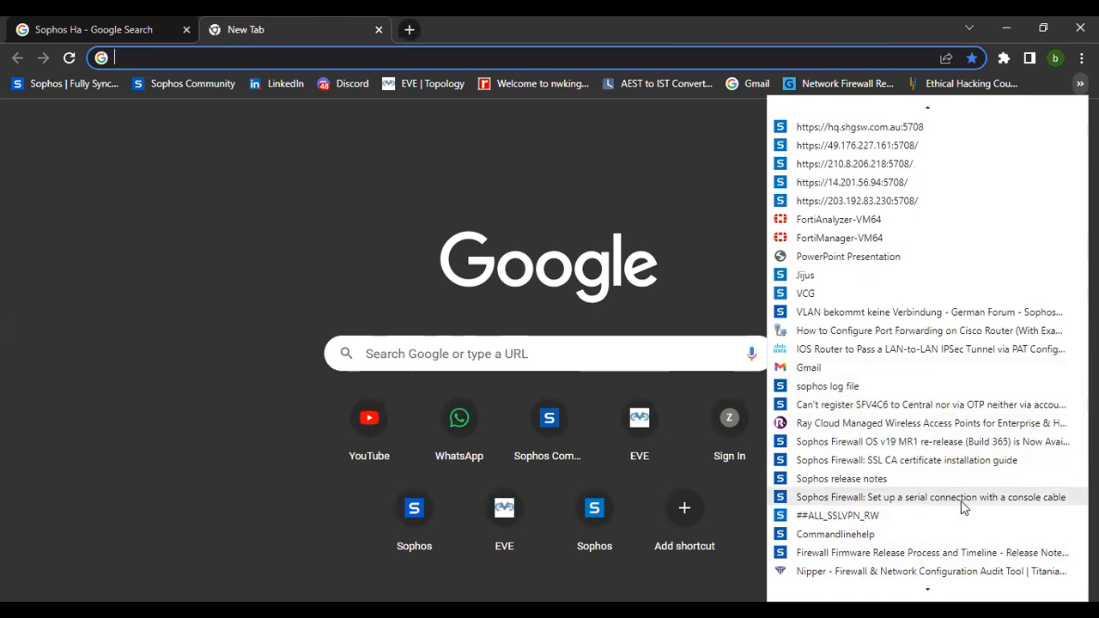
pyautogui.scroll(-3, 914, 524)
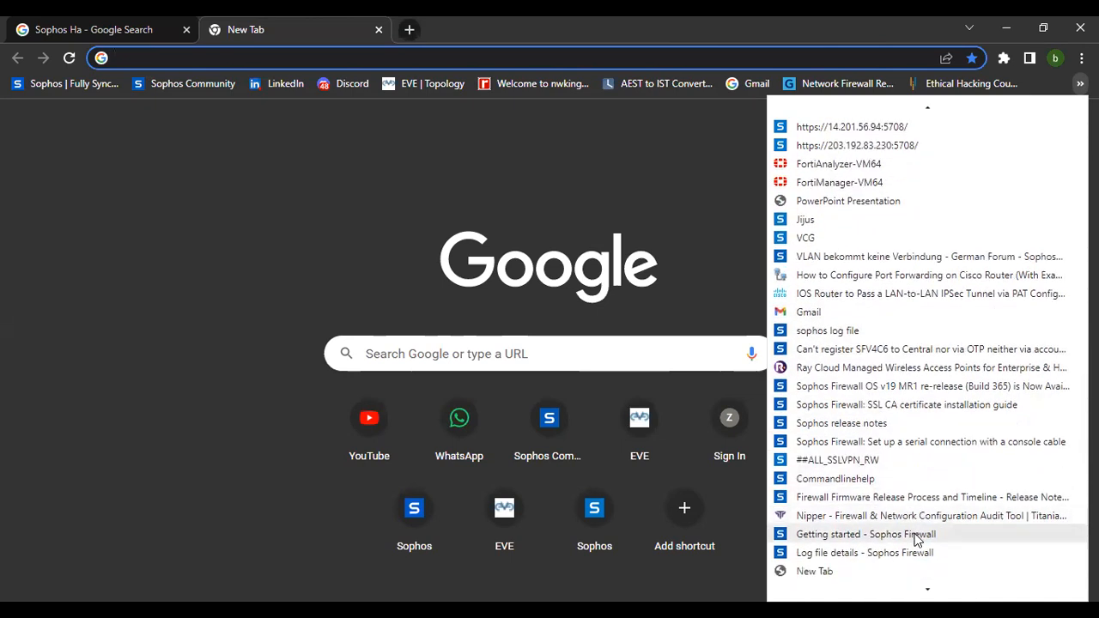
pyautogui.scroll(-3, 914, 538)
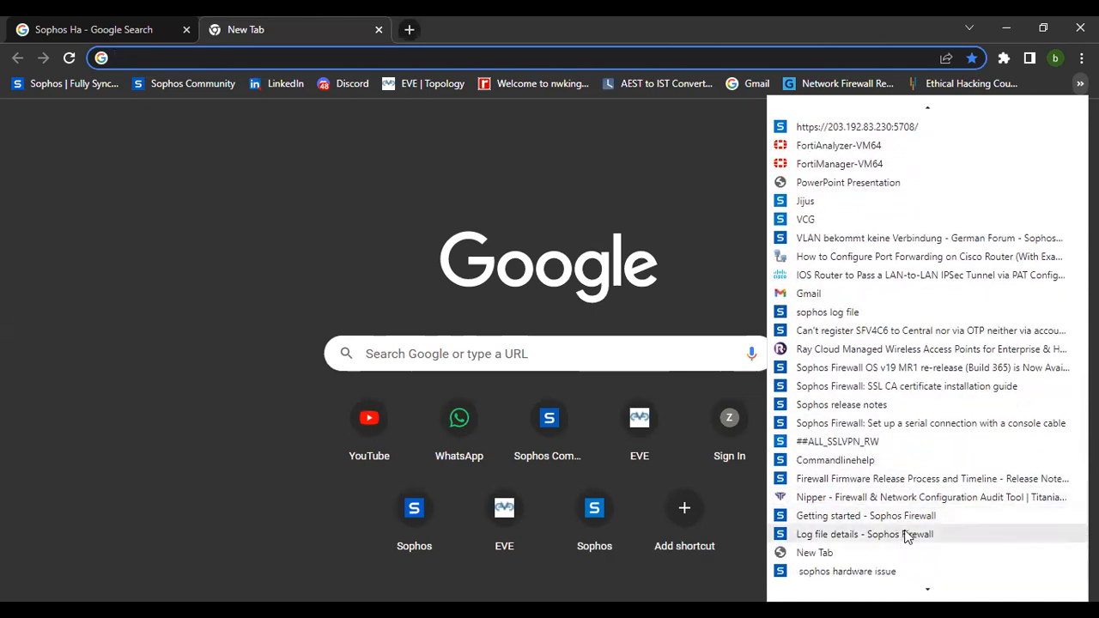
pyautogui.scroll(-2, 913, 506)
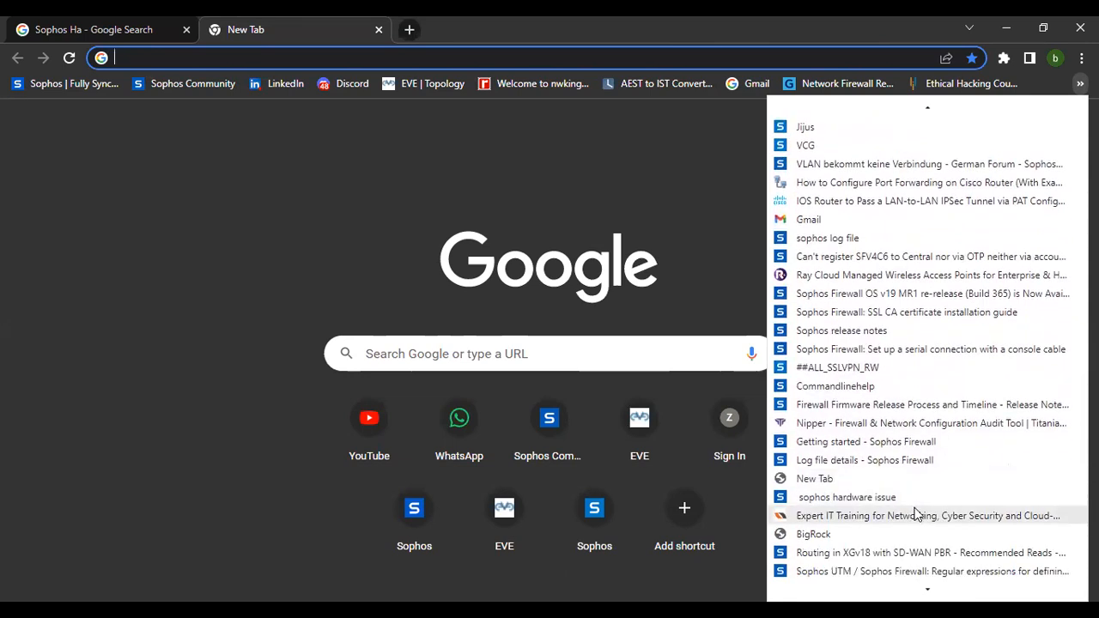
pyautogui.scroll(-1, 915, 514)
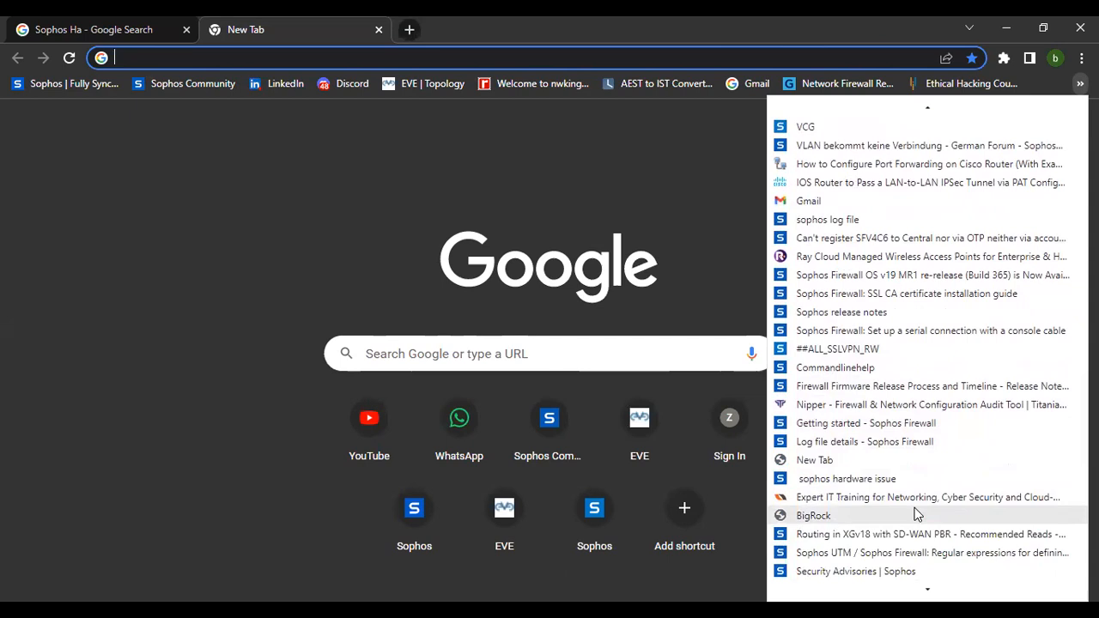
pyautogui.scroll(-2, 915, 516)
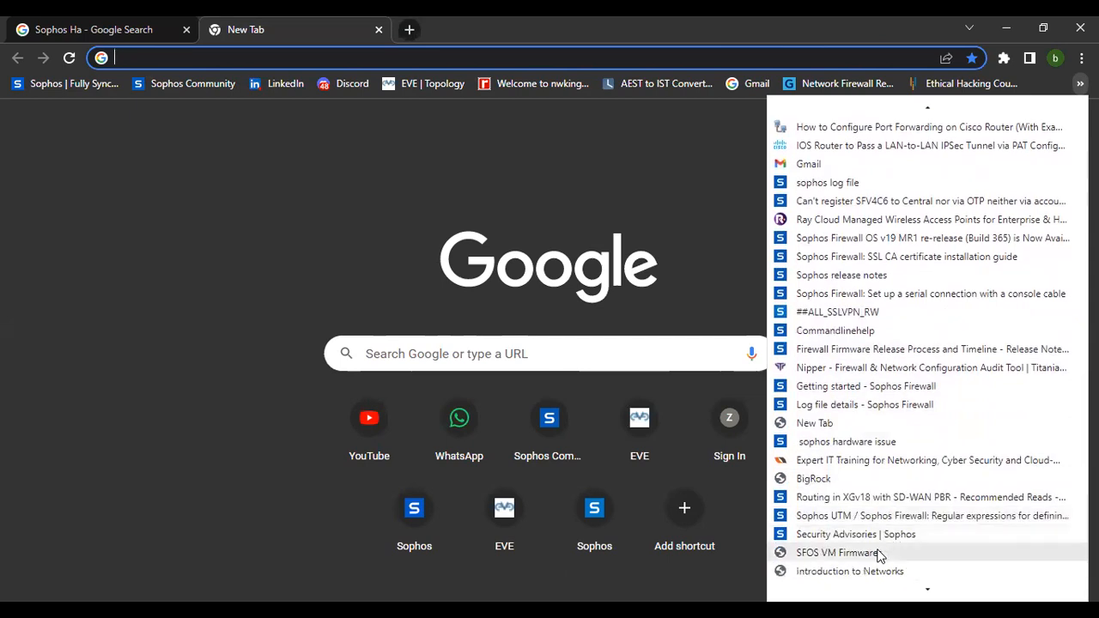
pyautogui.click(838, 553)
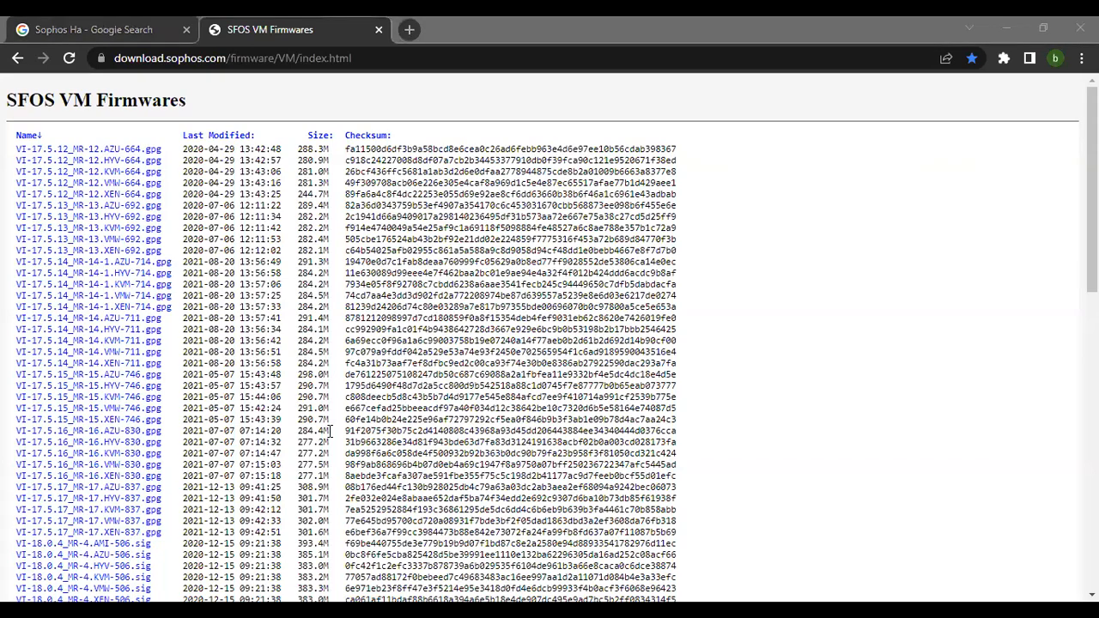
# Browse the SFOS VM firmware list down to the newest releases.
pyautogui.scroll(-5, 327, 429)
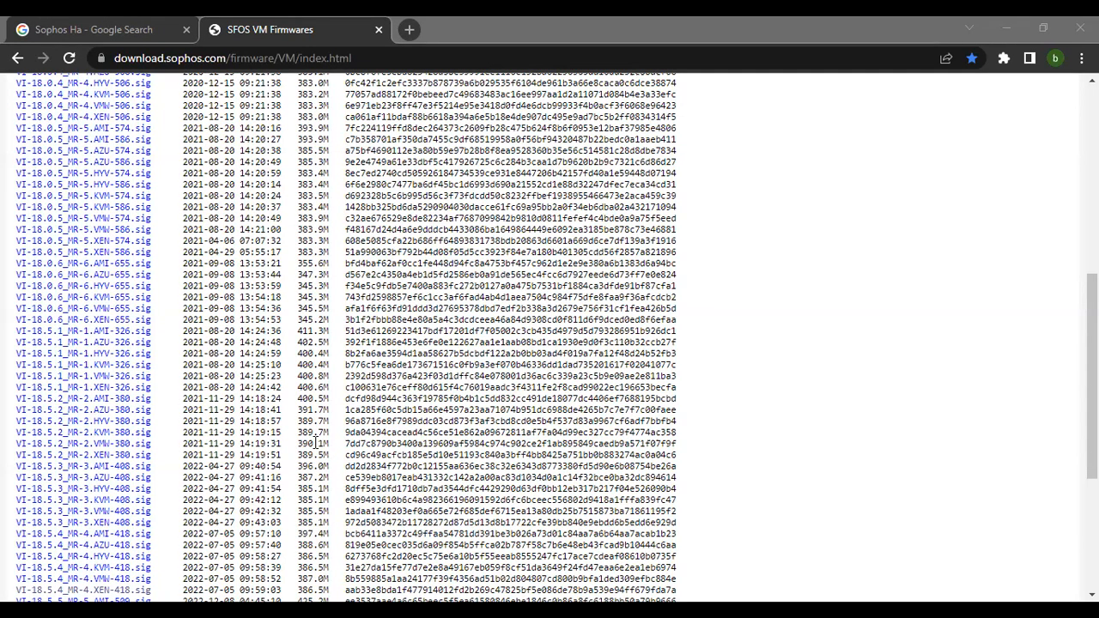
pyautogui.scroll(-2, 315, 443)
pyautogui.scroll(-2, 315, 443)
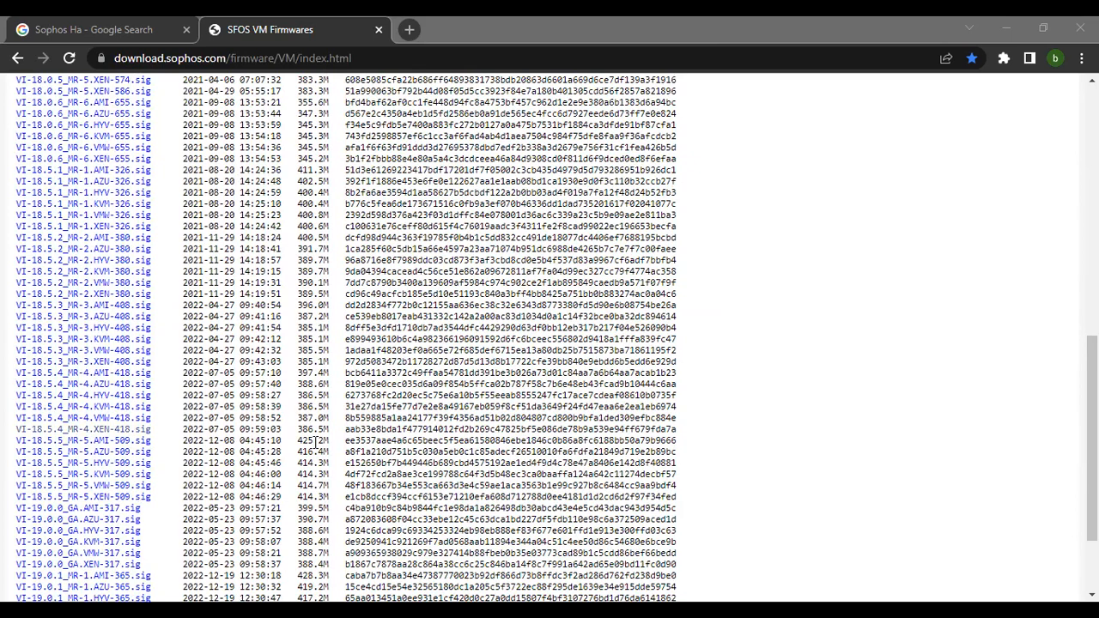
pyautogui.scroll(-2, 315, 443)
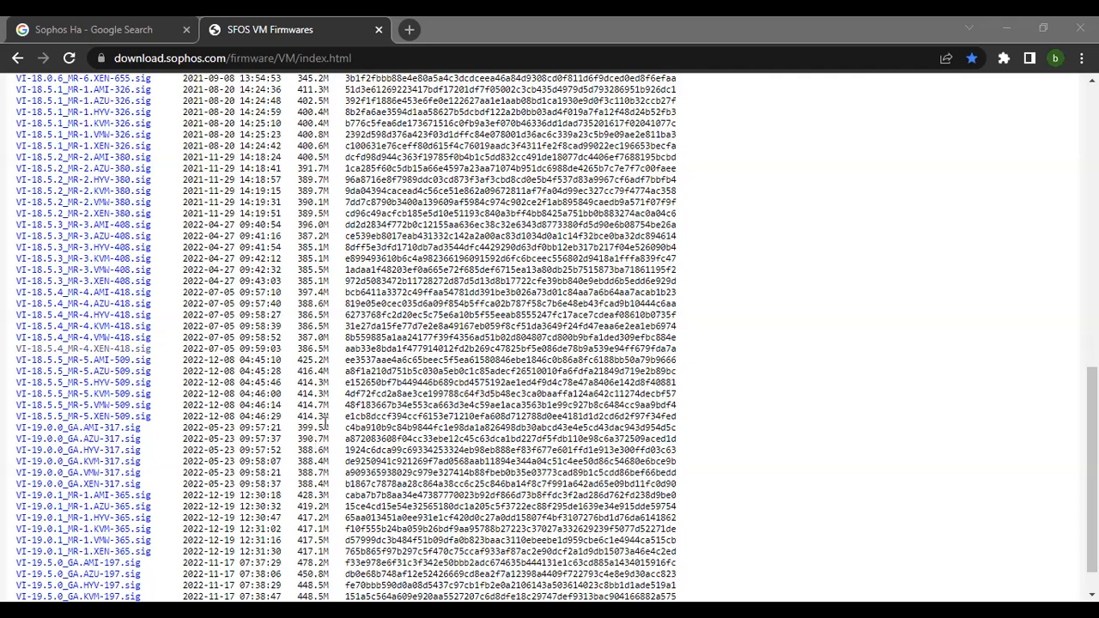
pyautogui.scroll(-1, 383, 387)
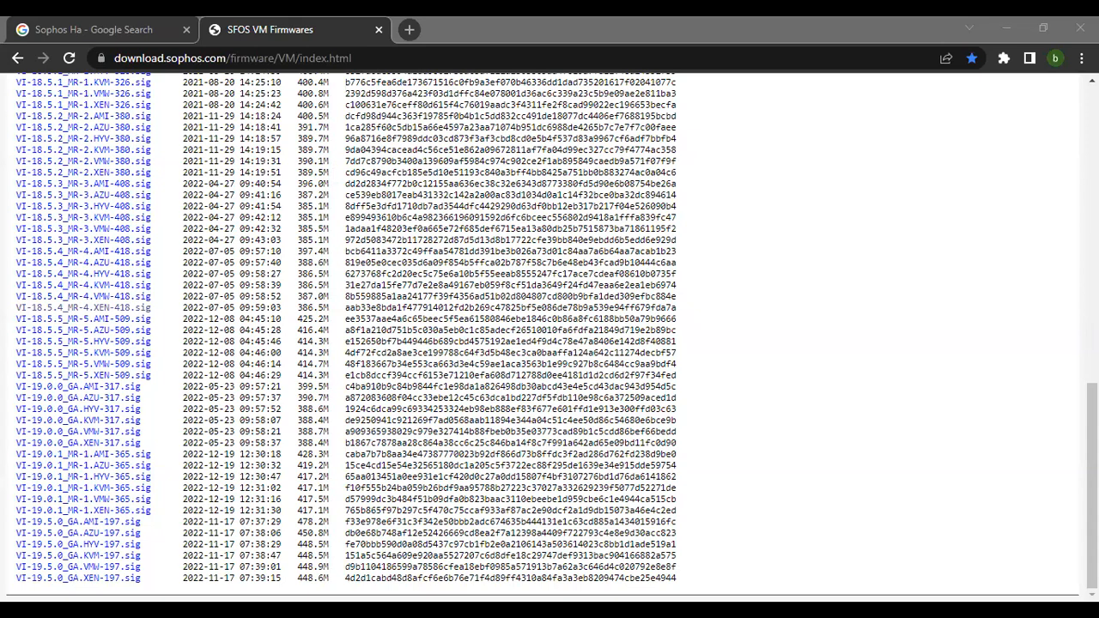
# Open the EVE Topology bookmark in a new tab and sign in to the lab.
pyautogui.hotkey('ctrl', 't')
pyautogui.click(434, 83)
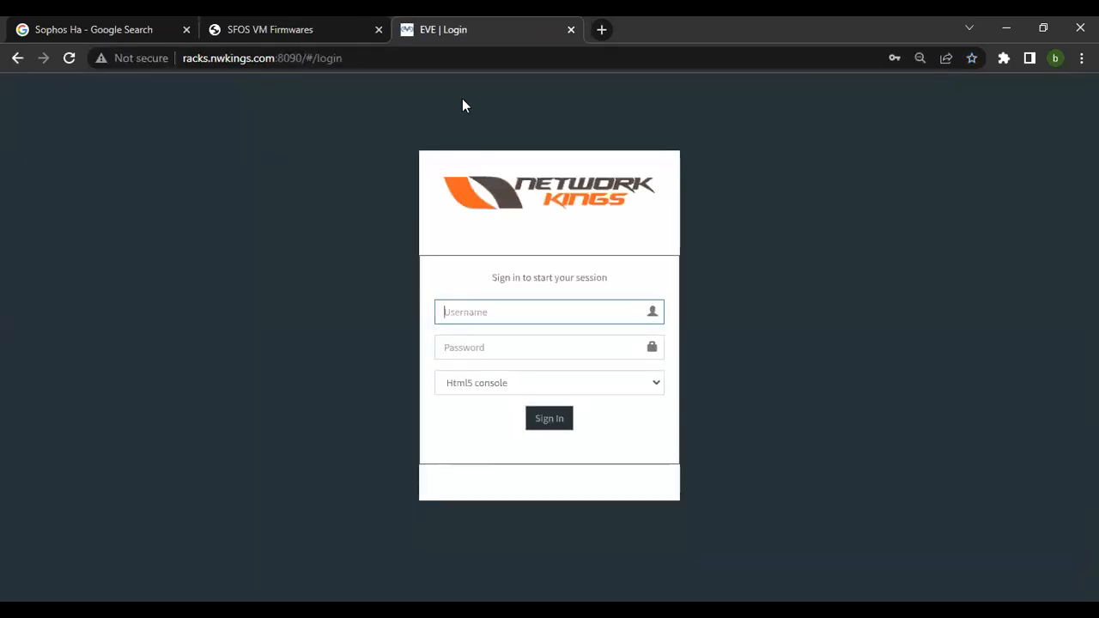
pyautogui.click(526, 417)
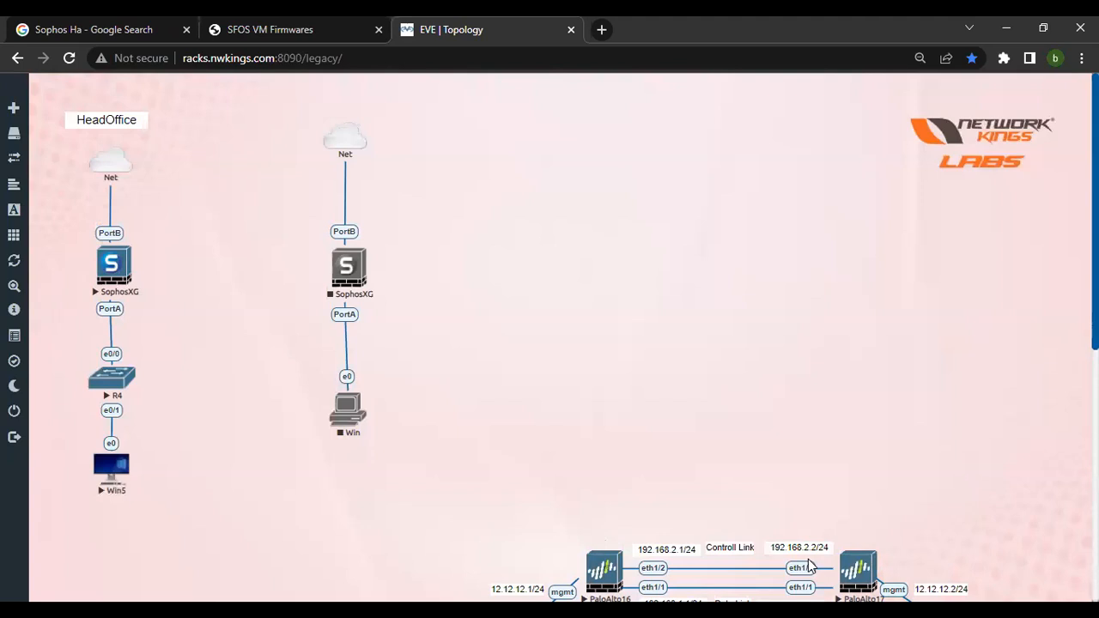
# Nudge the HeadOffice Net cloud slightly down and to the left.
pyautogui.moveTo(122, 169); pyautogui.dragTo(113, 176)
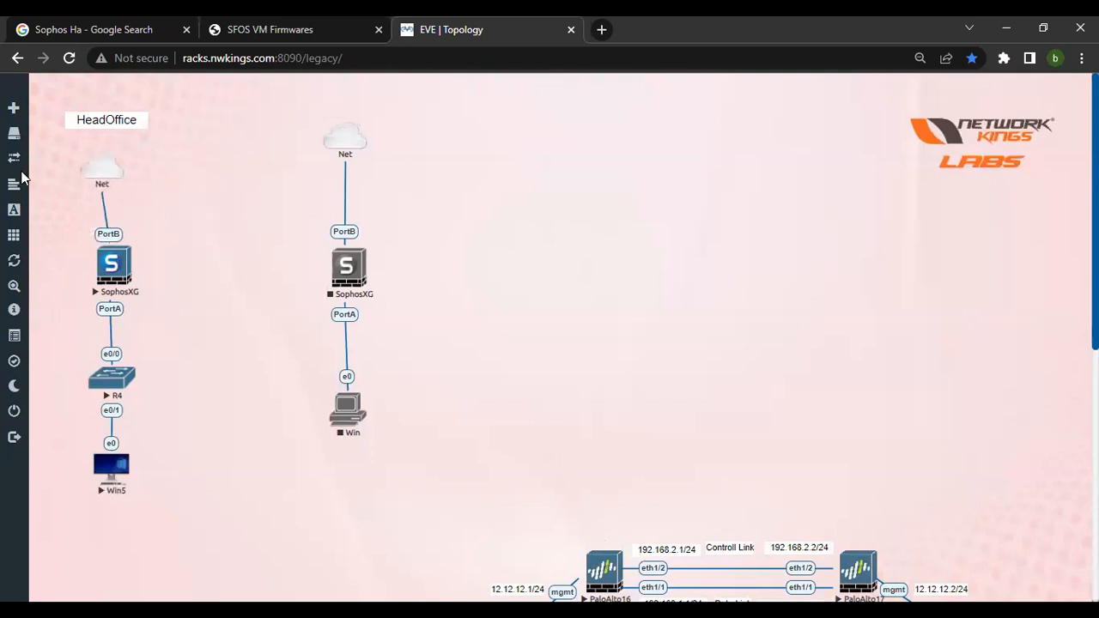
pyautogui.moveTo(55, 105); pyautogui.dragTo(411, 517)
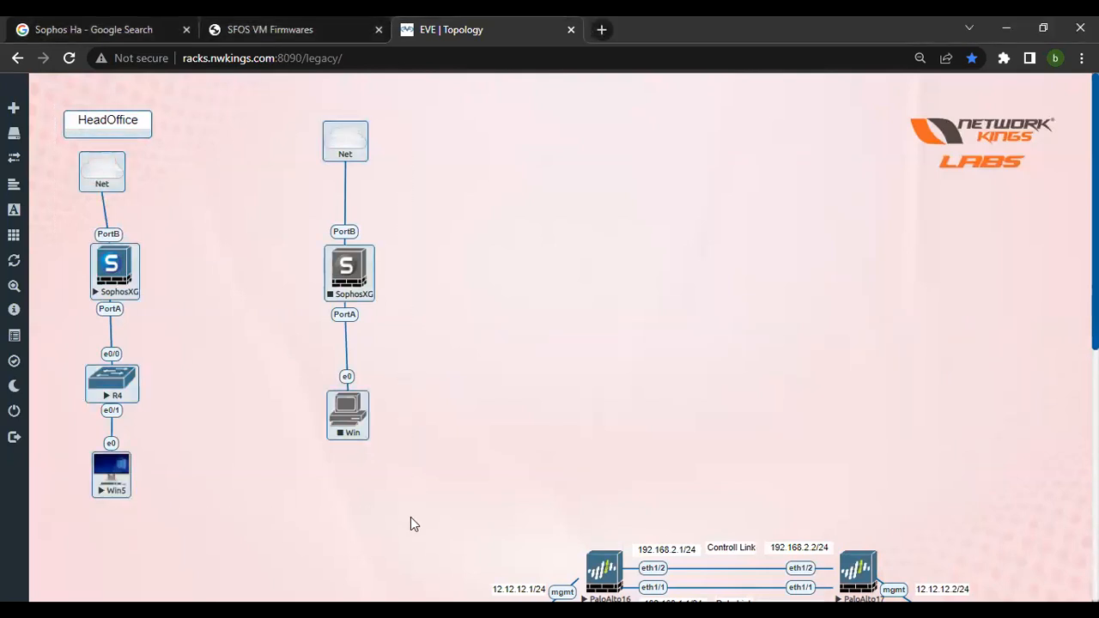
pyautogui.click(227, 524)
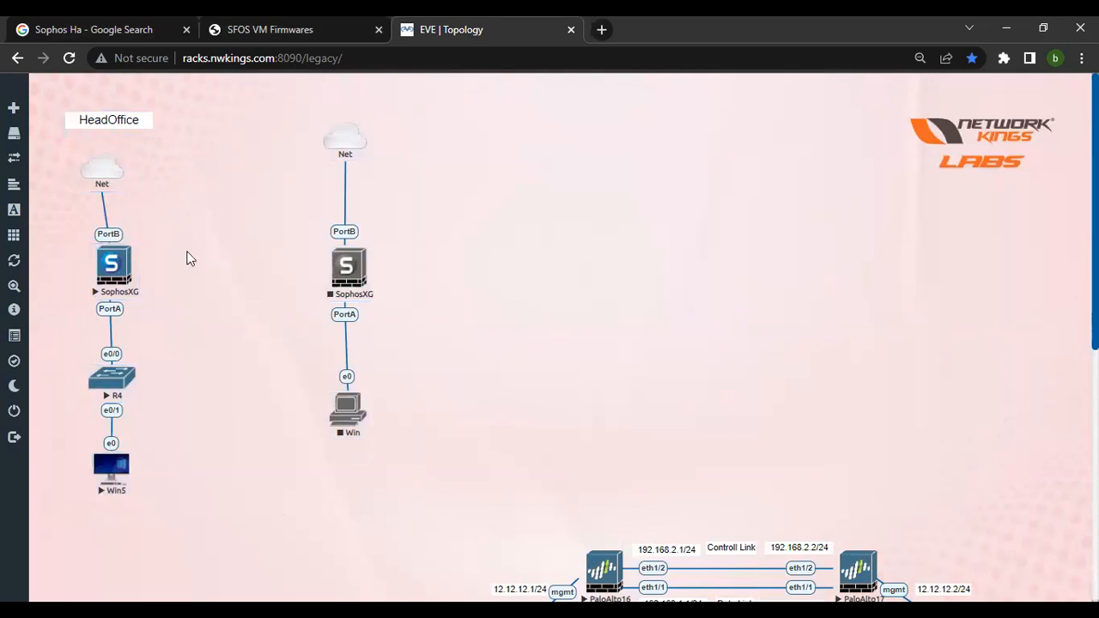
# Select the HeadOffice devices and shift the whole group slightly up and to the right.
pyautogui.moveTo(49, 156); pyautogui.dragTo(195, 514)
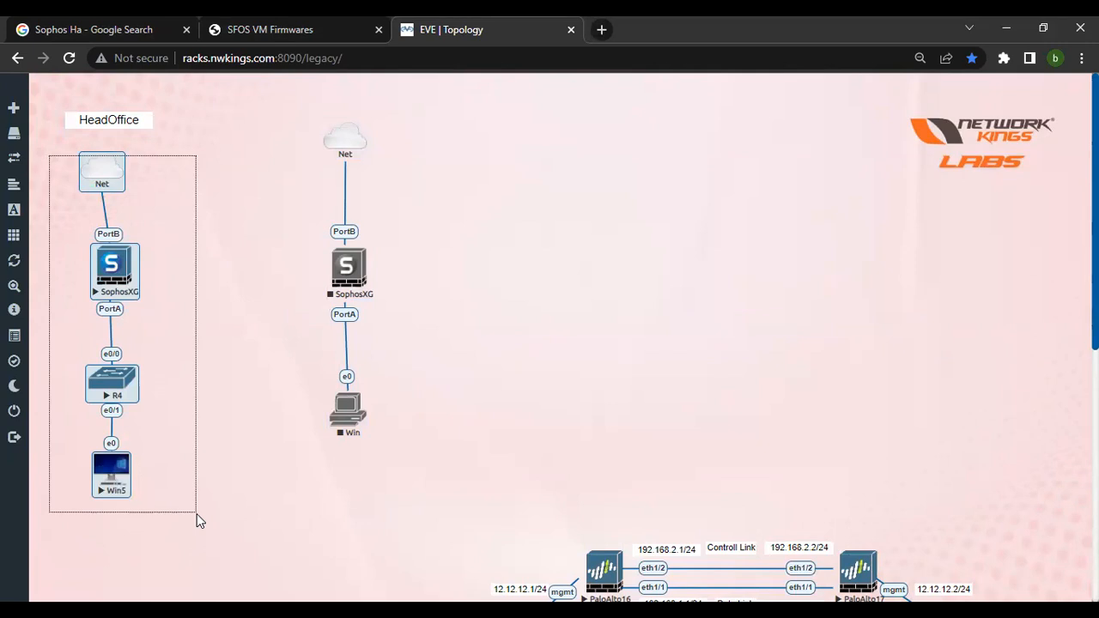
pyautogui.moveTo(197, 514); pyautogui.dragTo(196, 513)
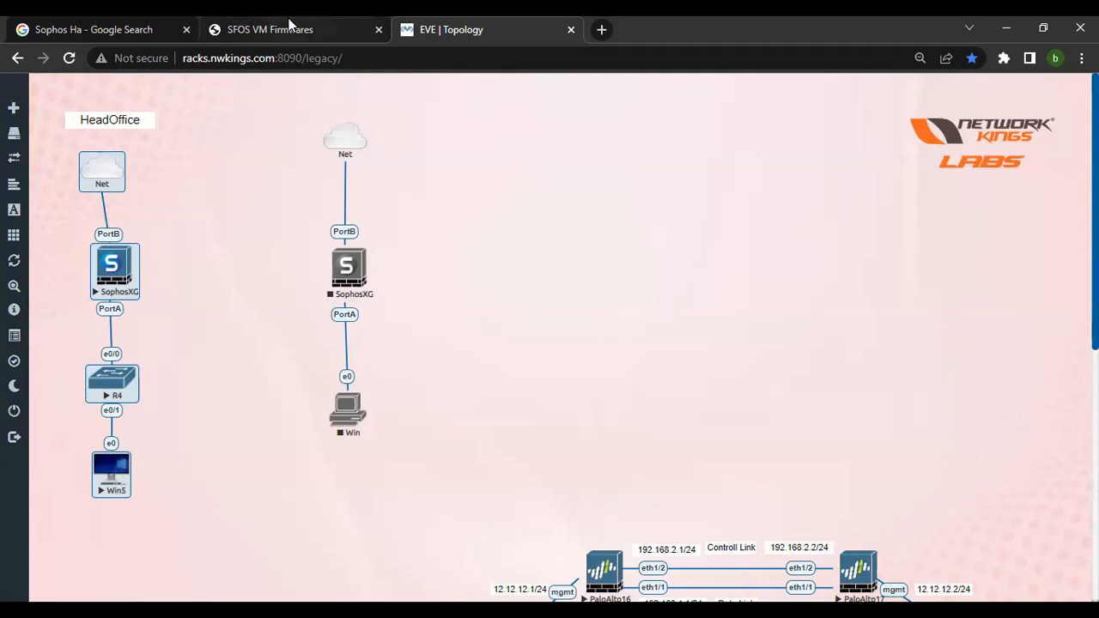
pyautogui.click(306, 40)
pyautogui.click(471, 27)
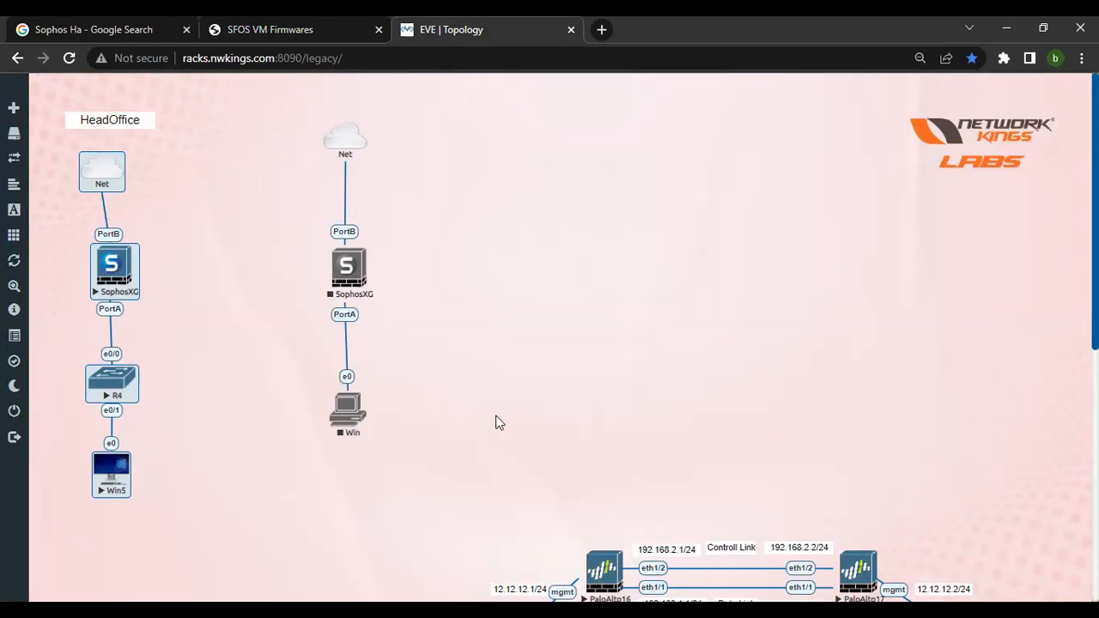
pyautogui.moveTo(102, 173)
pyautogui.mouseDown()
pyautogui.moveTo(166, 168)
pyautogui.moveTo(112, 163)
pyautogui.mouseUp()
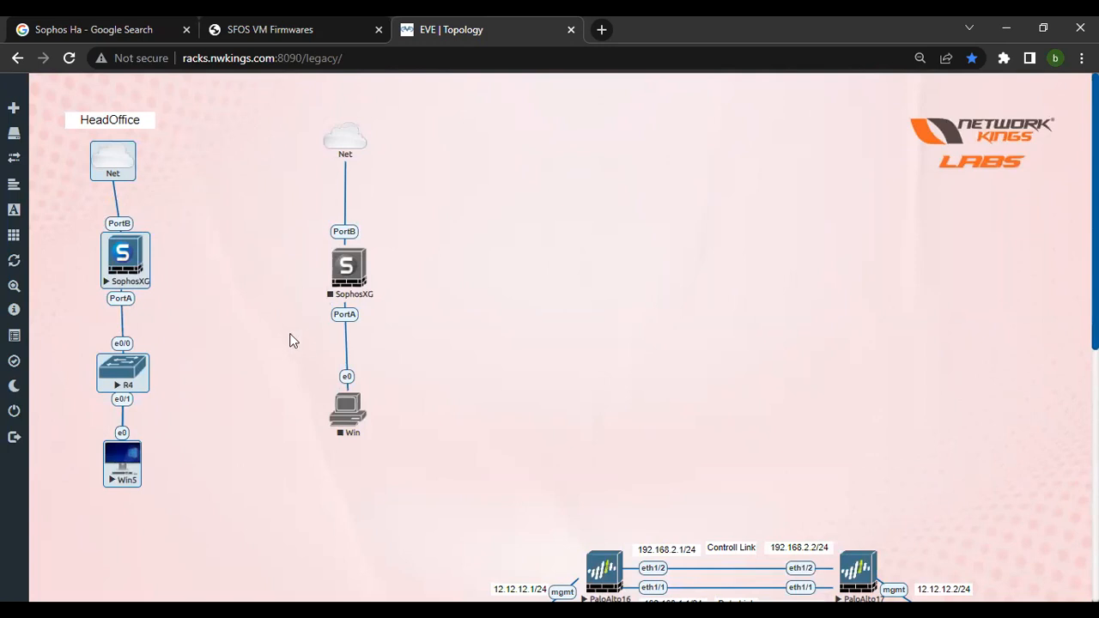
pyautogui.click(161, 271)
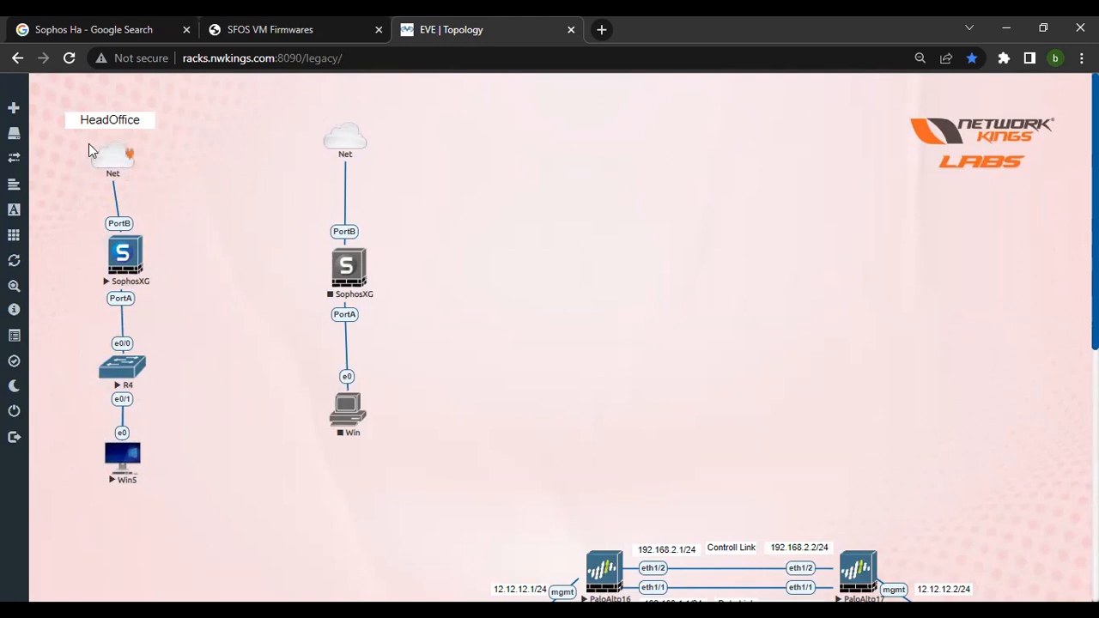
pyautogui.moveTo(116, 153); pyautogui.dragTo(436, 493)
pyautogui.click(239, 421)
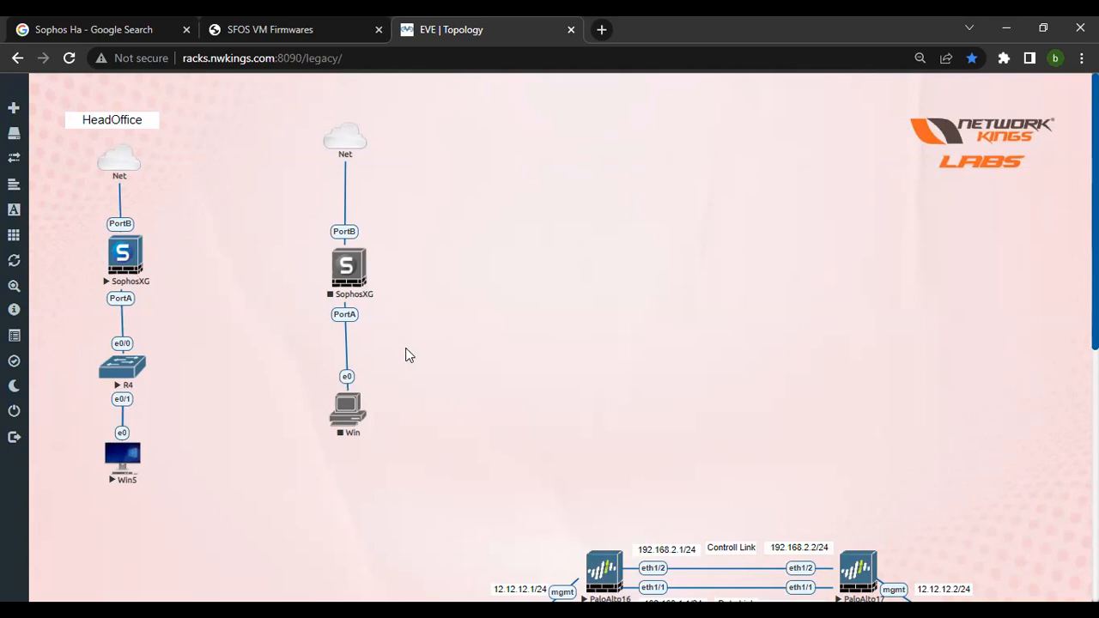
# Return to the firmware tab and scroll the list to the 18.5 releases.
pyautogui.click(308, 28)
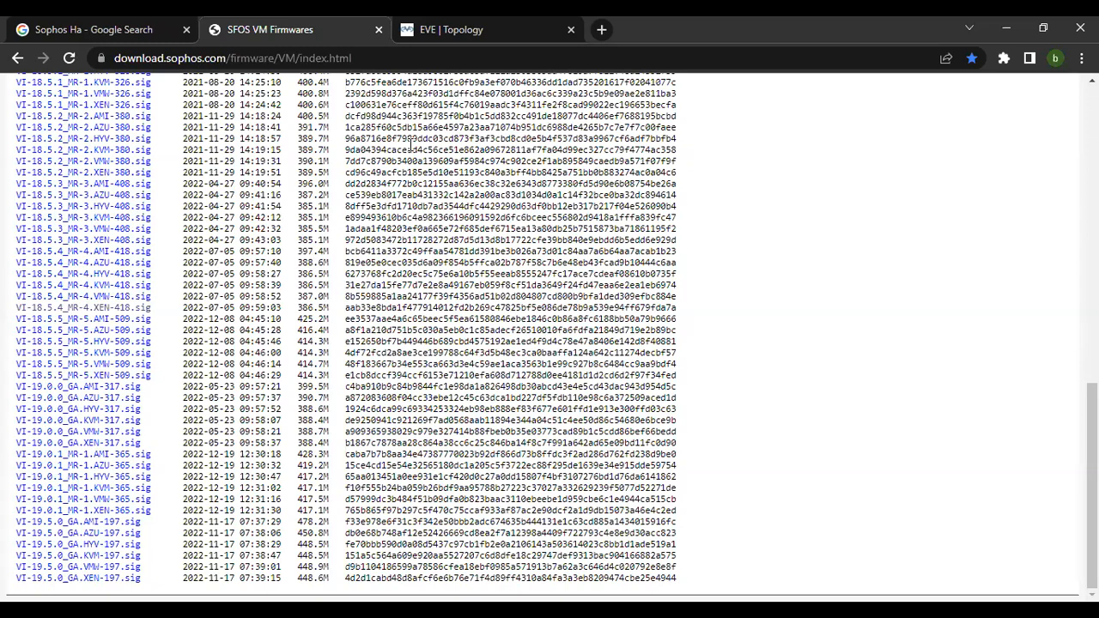
pyautogui.click(442, 57)
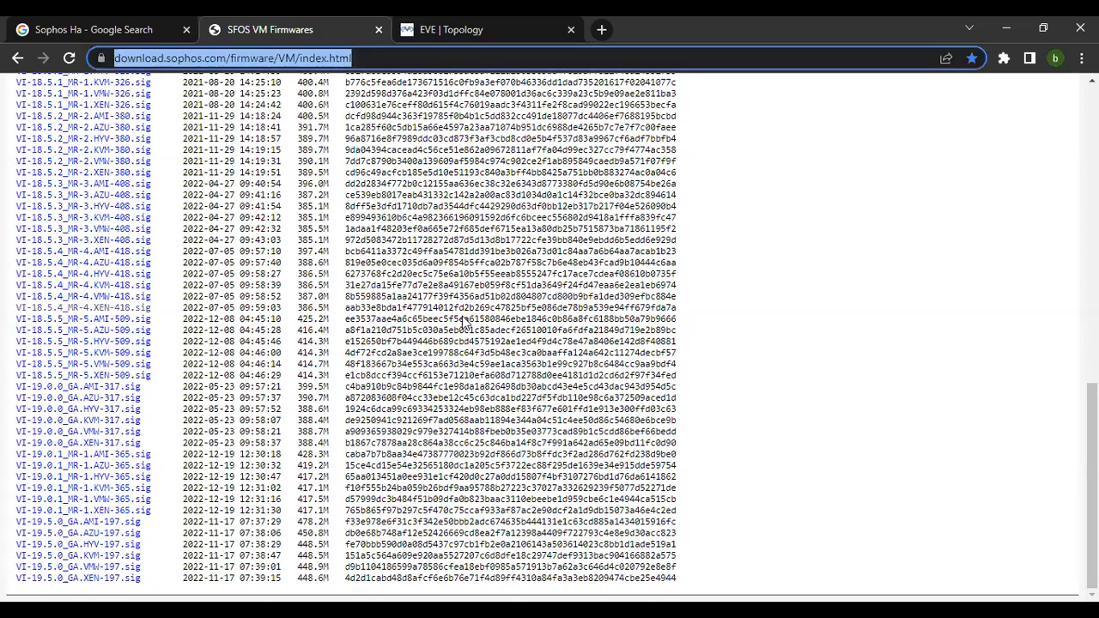
pyautogui.hotkey('alt', 'Tab')
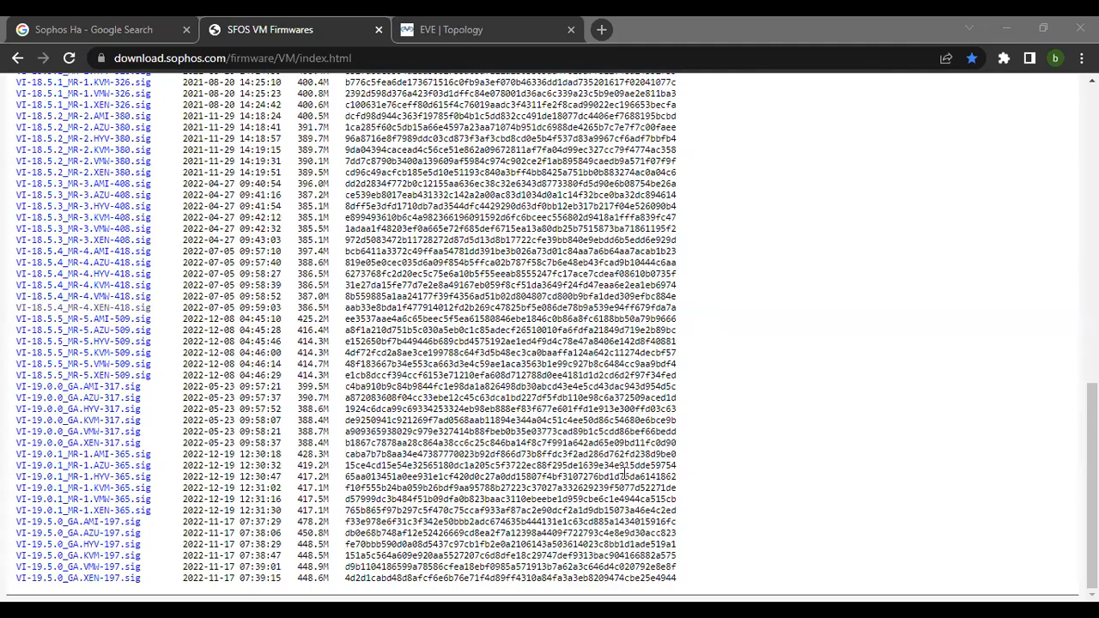
pyautogui.scroll(3, 719, 505)
pyautogui.scroll(-1, 176, 521)
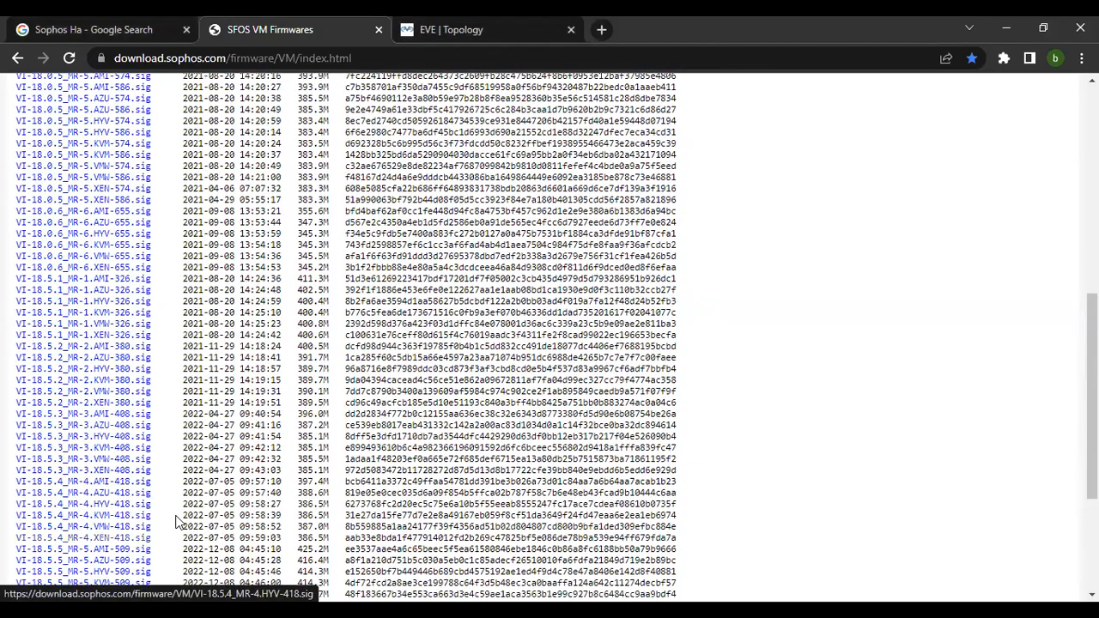
pyautogui.scroll(-1, 176, 522)
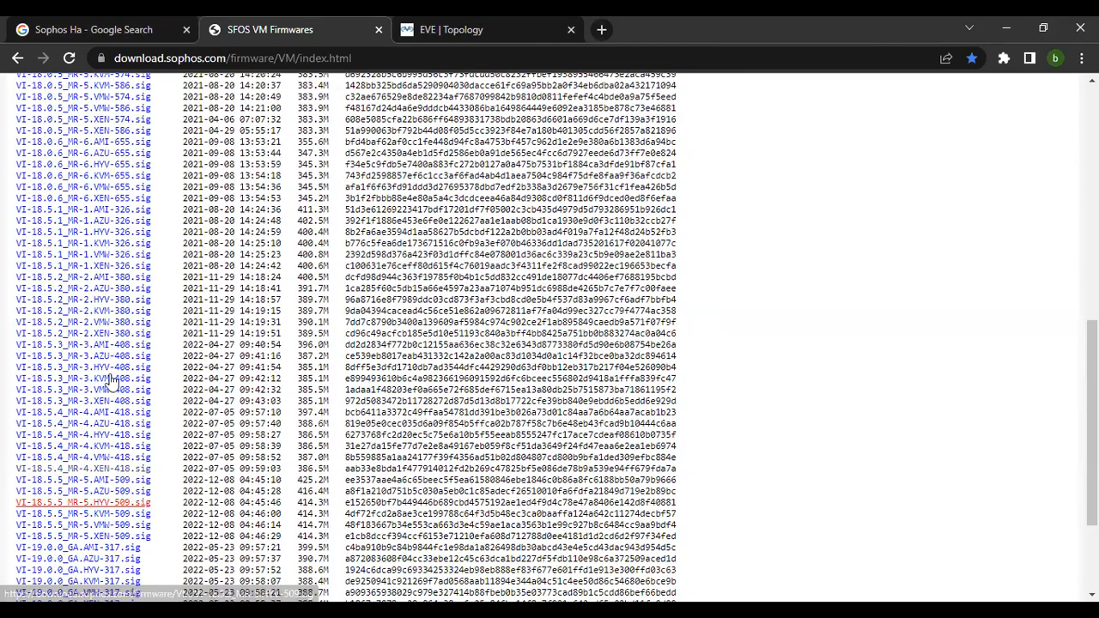
pyautogui.scroll(-1, 106, 381)
pyautogui.moveTo(13, 376); pyautogui.dragTo(109, 376)
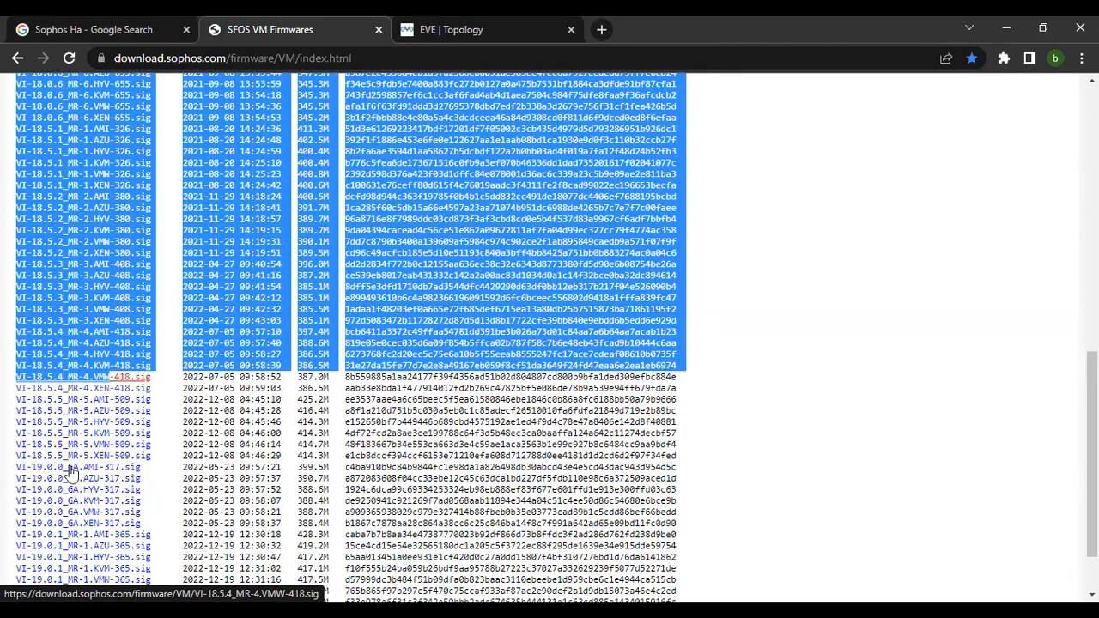
pyautogui.scroll(-1, 49, 326)
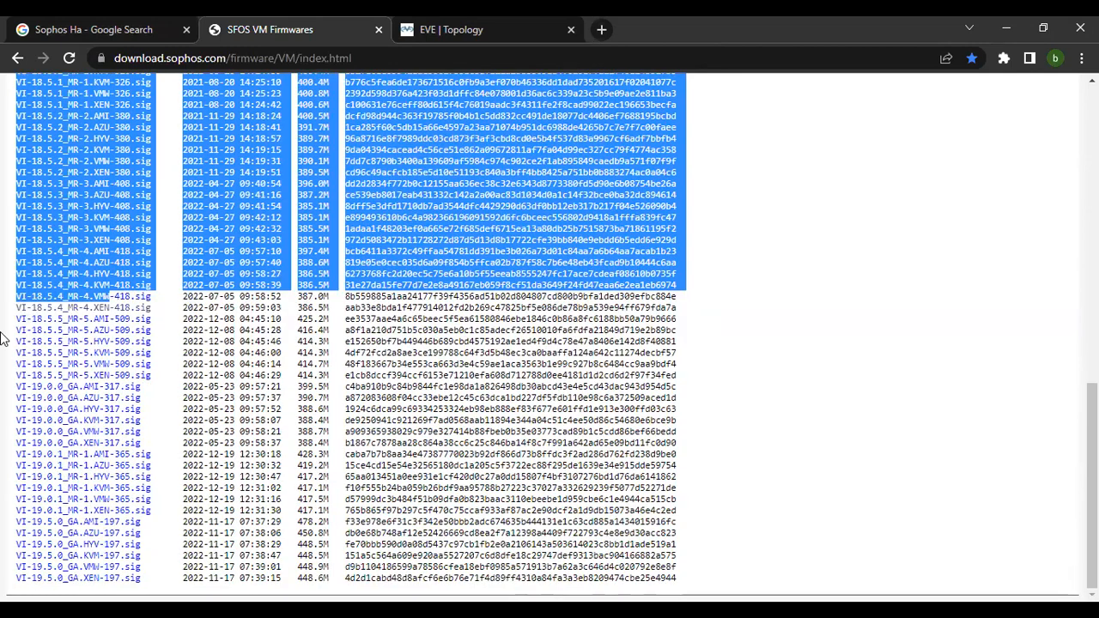
pyautogui.click(55, 315)
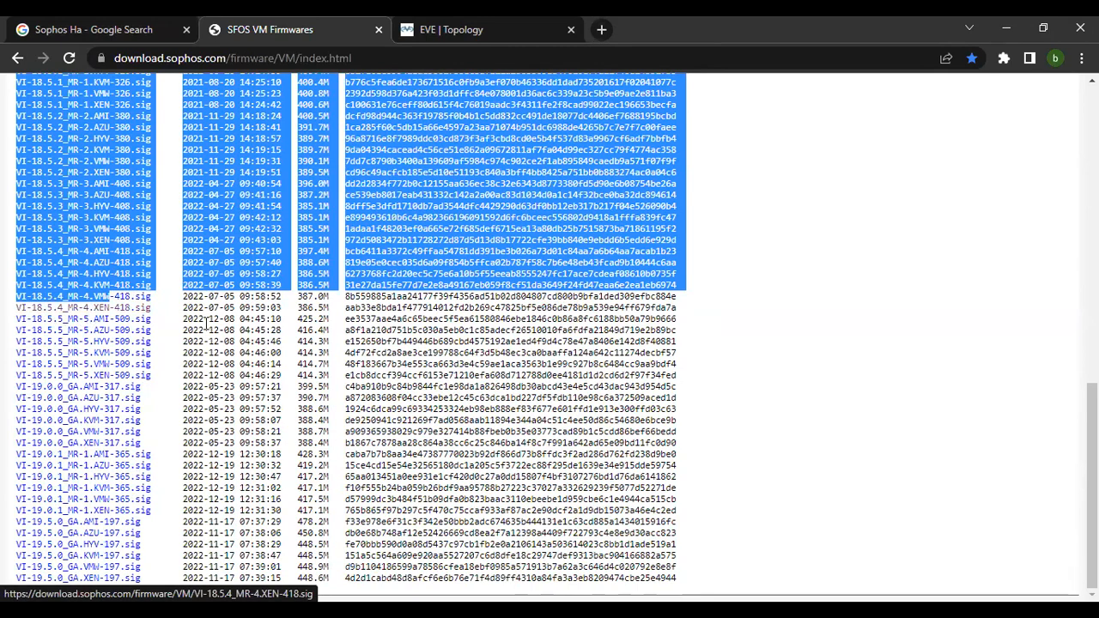
pyautogui.click(127, 445)
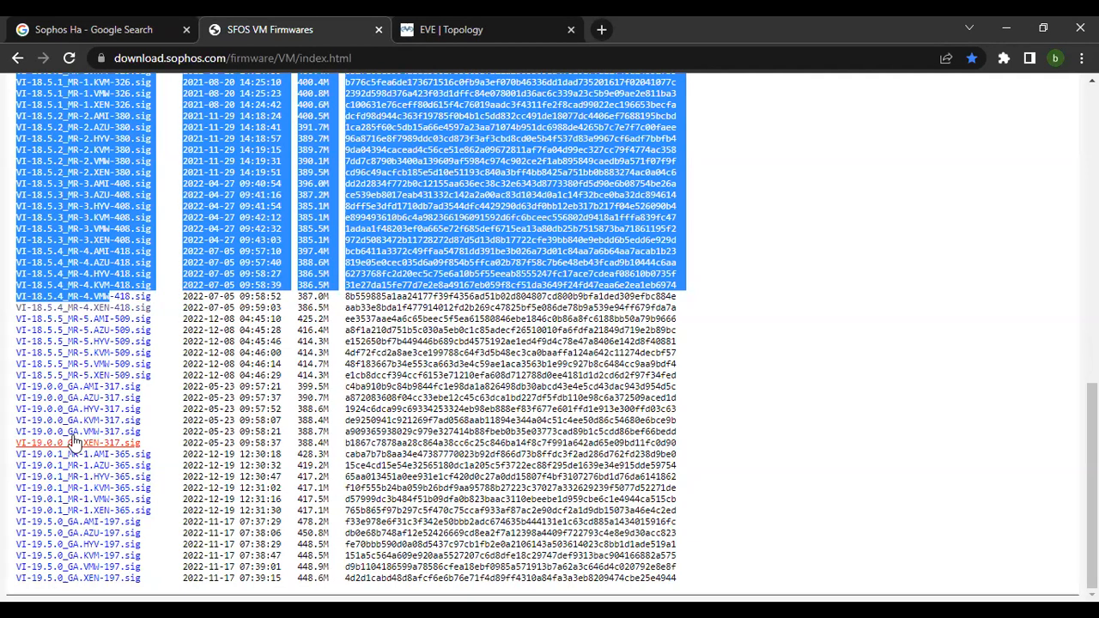
pyautogui.click(53, 317)
pyautogui.click(86, 353)
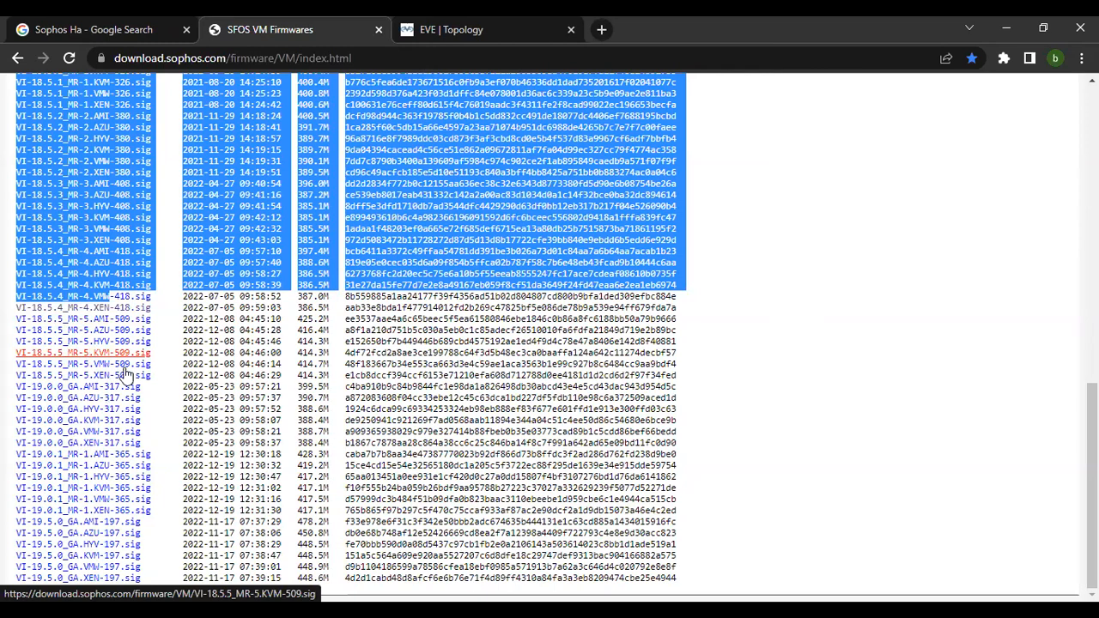
# Select the VI-18.5.4_MR-4.VMW-418.sig file name in the firmware list.
pyautogui.moveTo(152, 296); pyautogui.dragTo(24, 307)
pyautogui.click(74, 330)
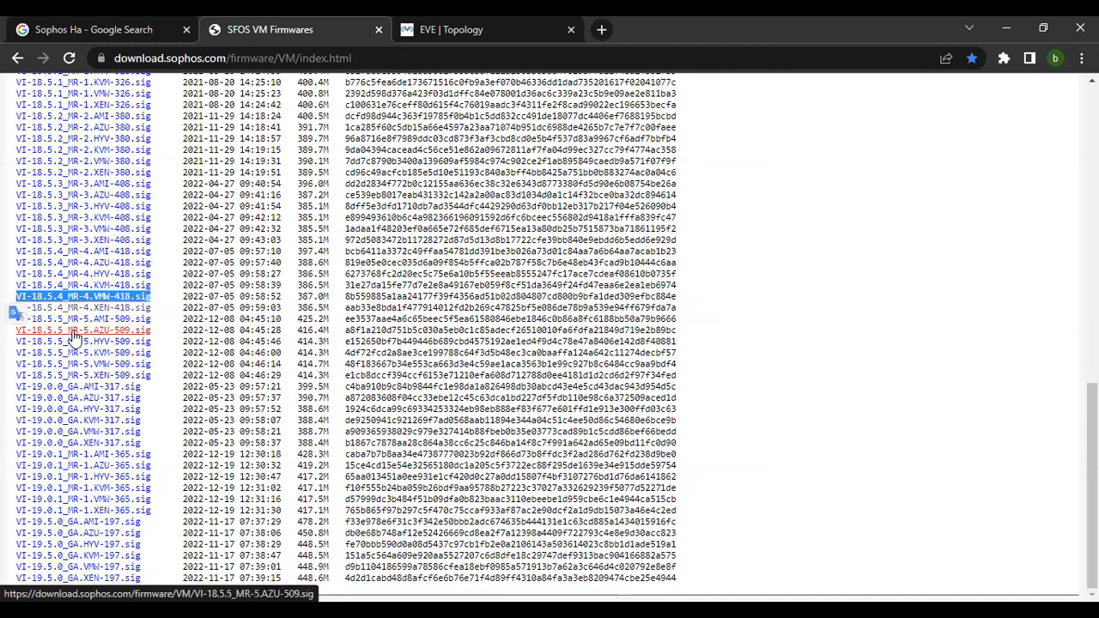
pyautogui.click(132, 285)
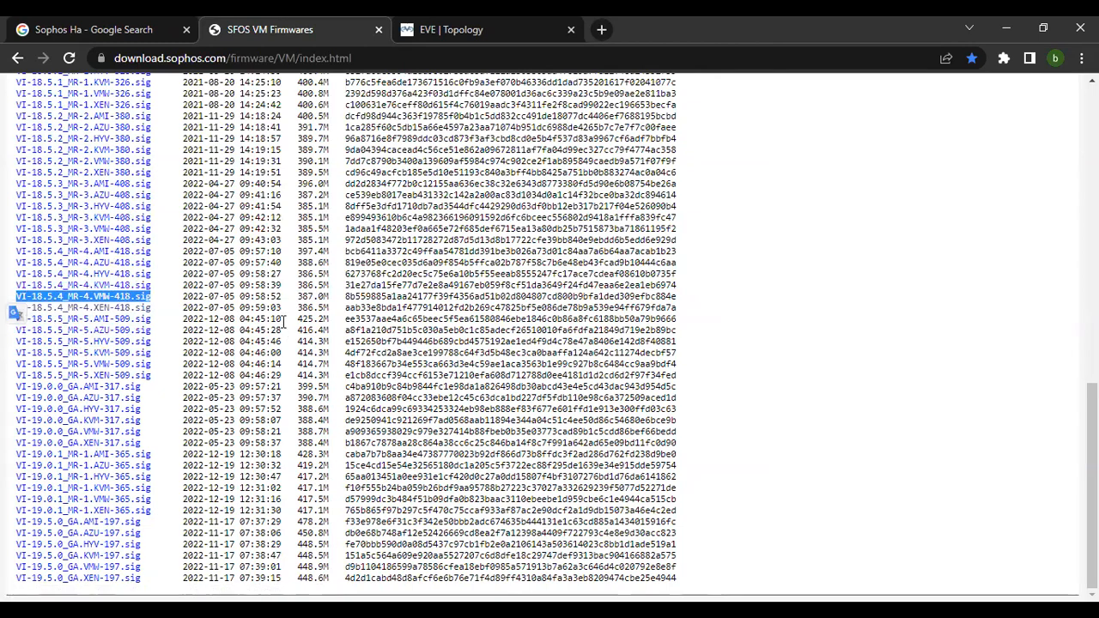
pyautogui.hotkey('alt', 'Tab')
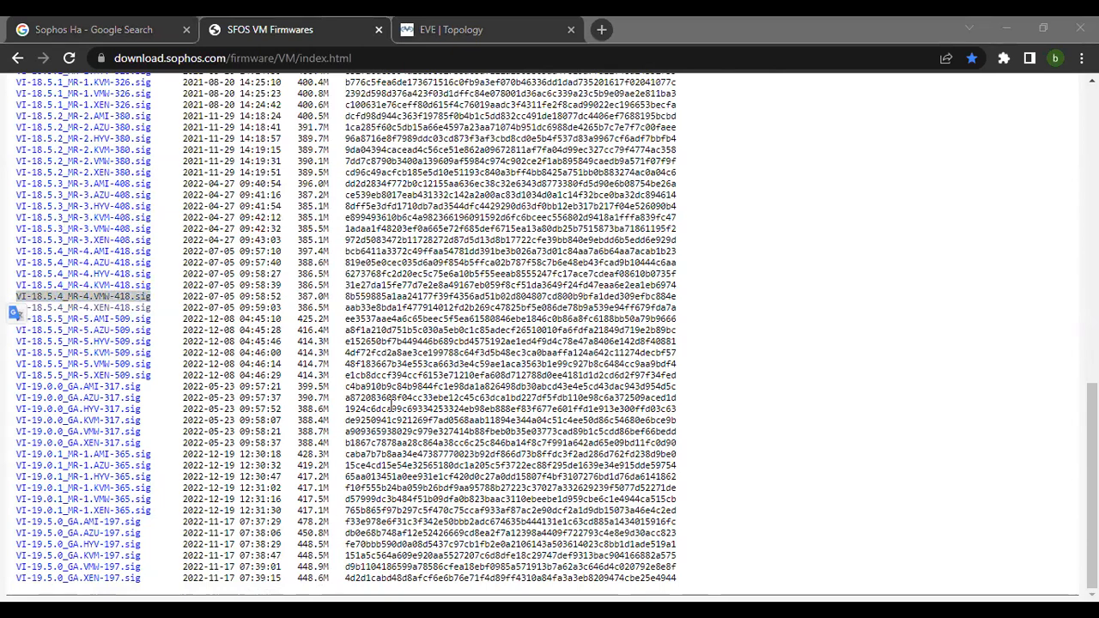
pyautogui.click(393, 407)
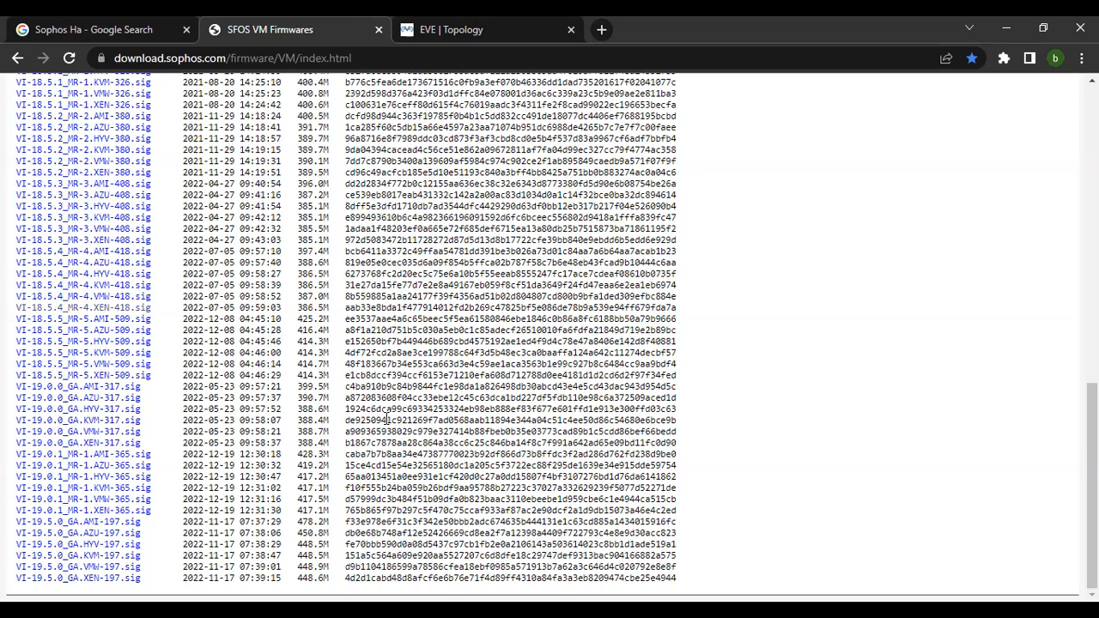
# Open the 18.5.5, 18.5.4 and 19.0.1 signature file entries in the SFOS VM firmware list.
pyautogui.click(103, 341)
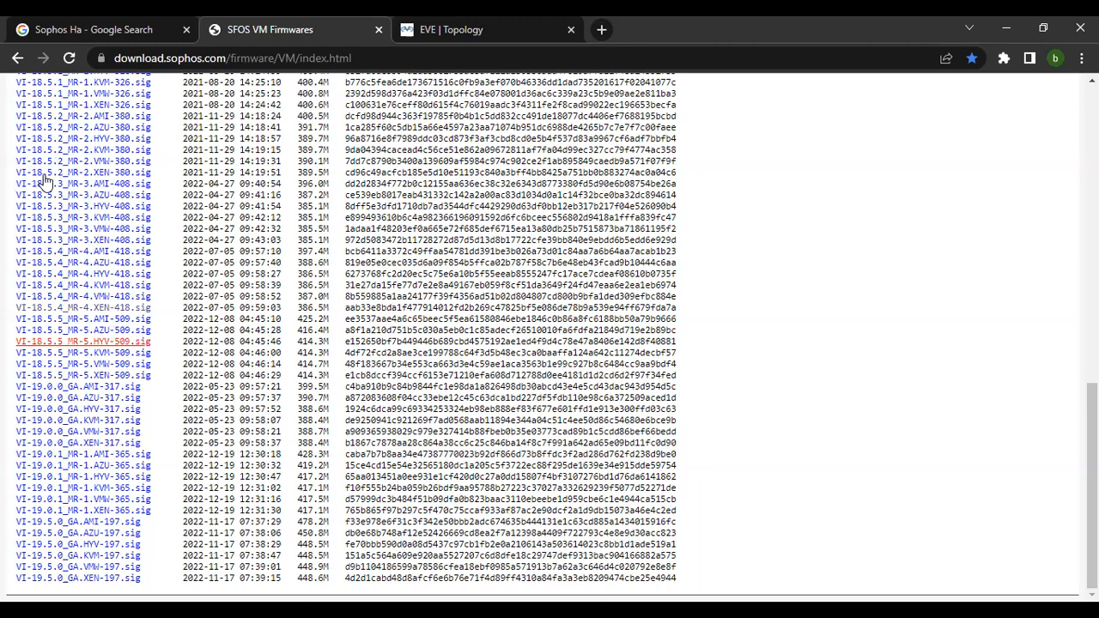
pyautogui.click(58, 310)
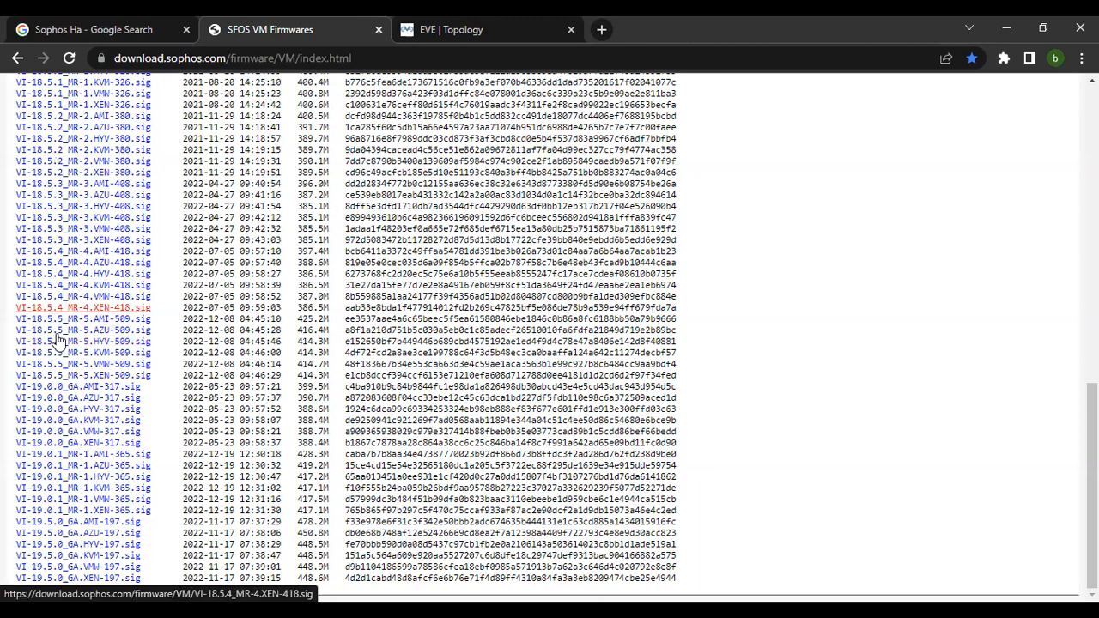
pyautogui.click(69, 488)
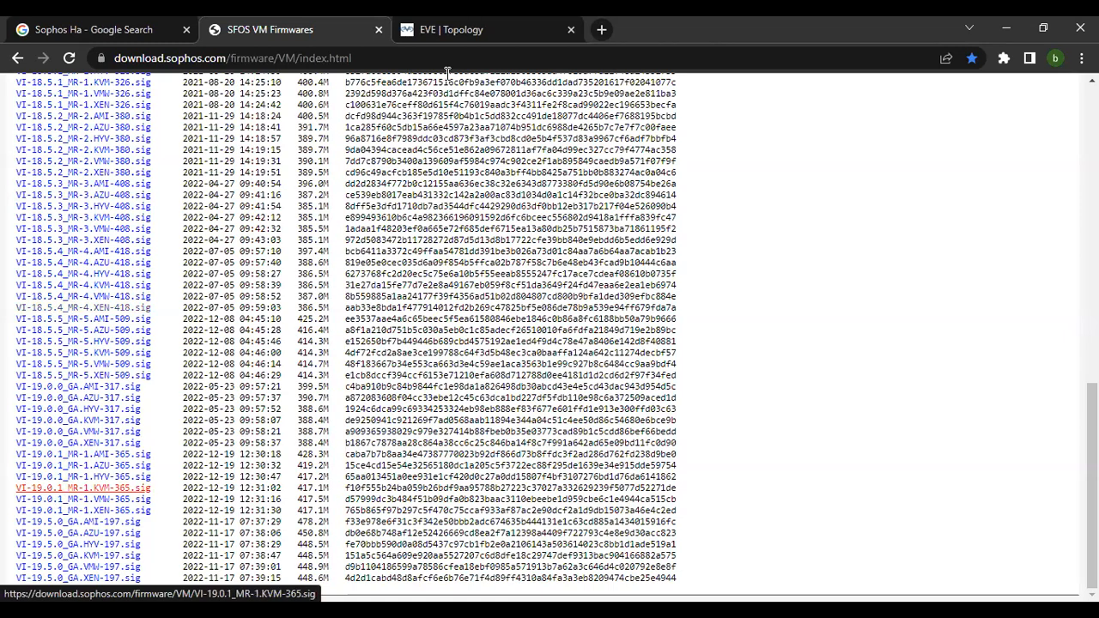
# Open the Win5 node's console from the EVE topology and bring up the XG Firewall login page in its browser.
pyautogui.click(450, 29)
pyautogui.click(133, 462)
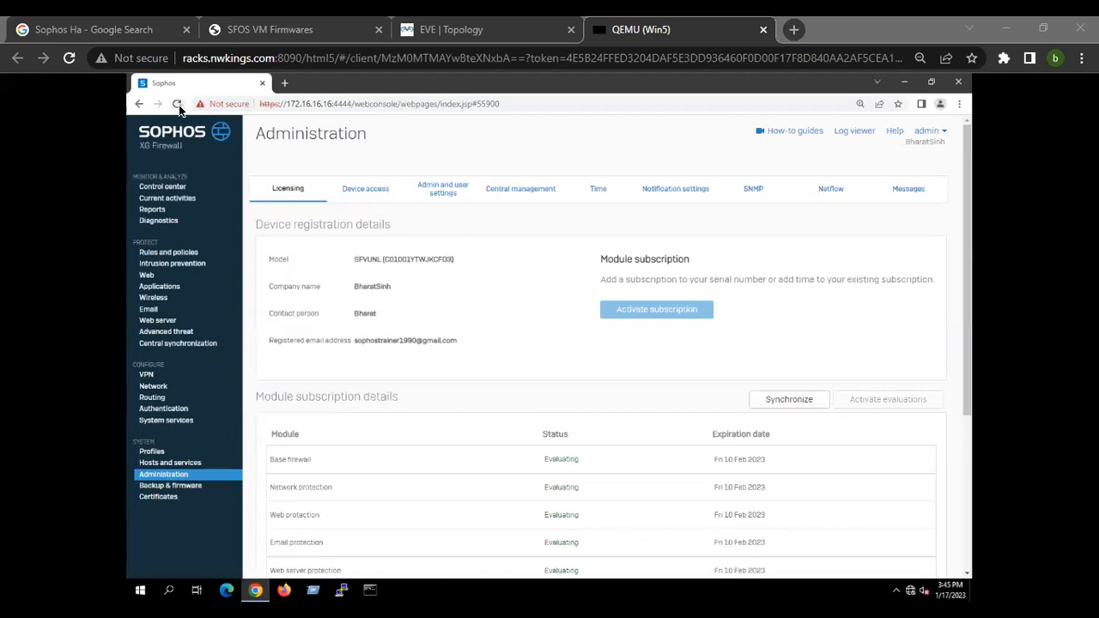
pyautogui.click(177, 104)
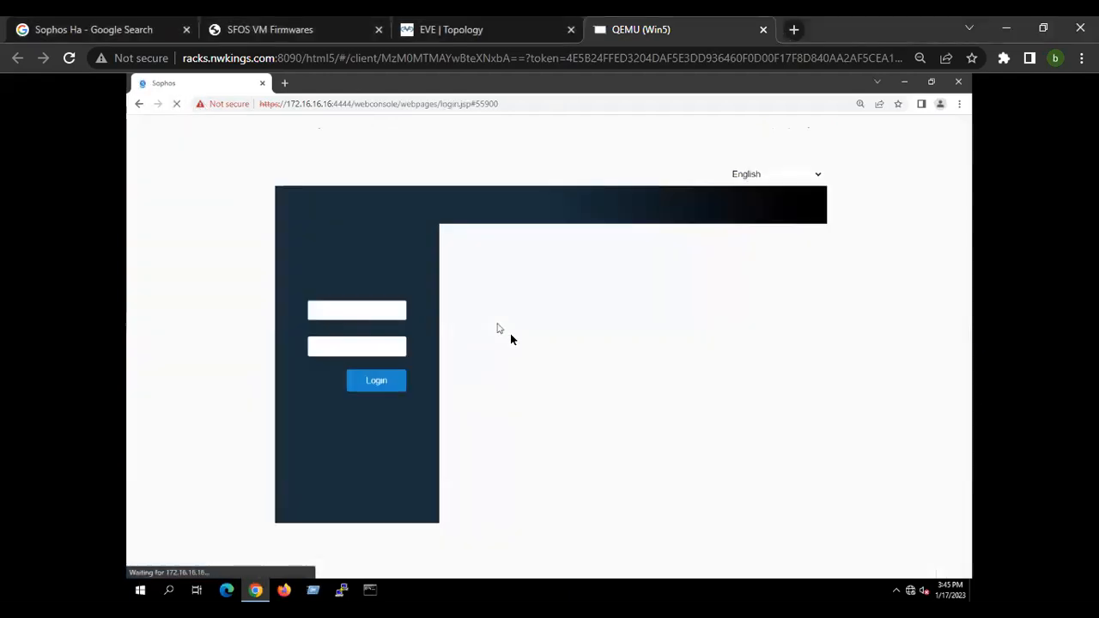
# Try to log in to the XG Firewall web console as admin with the account password.
pyautogui.write('admin')
pyautogui.press('Tab')
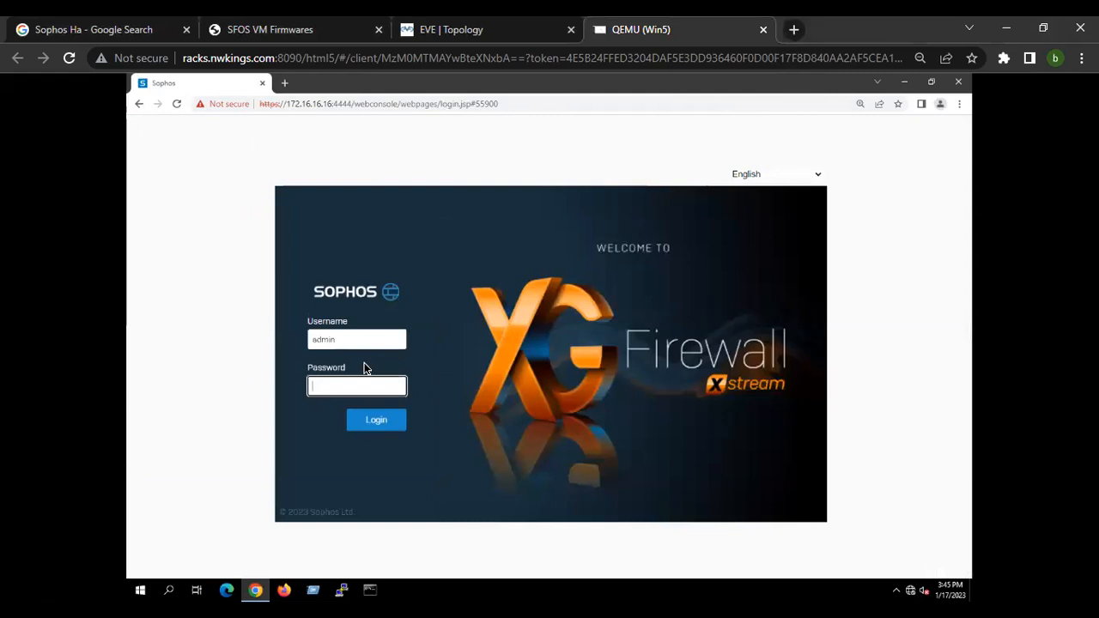
pyautogui.write('*******')
pyautogui.press('Return')
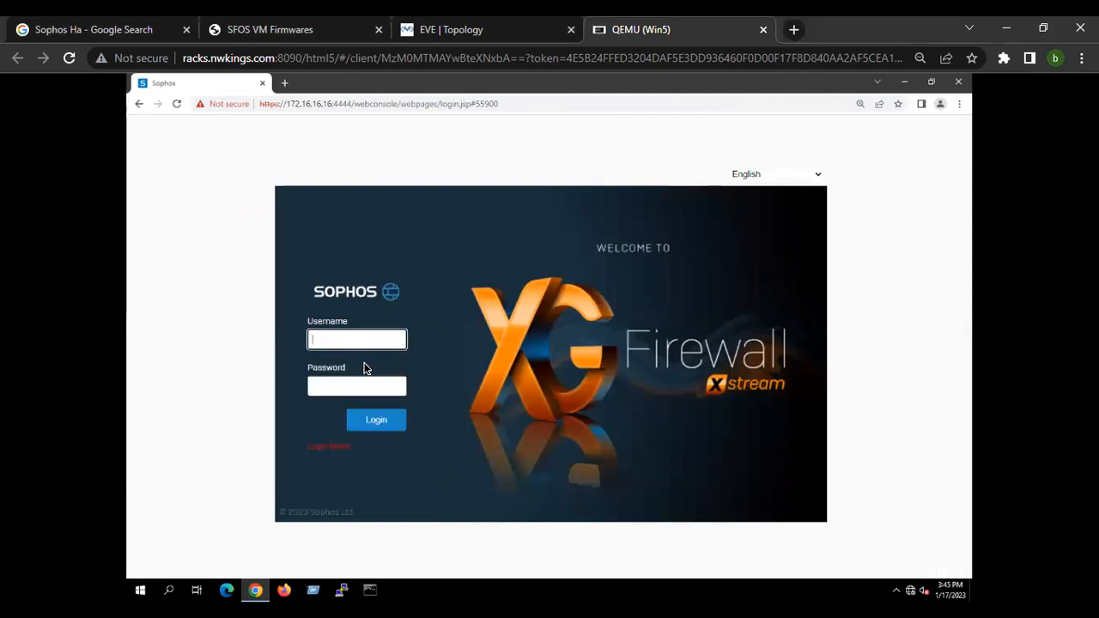
pyautogui.write('admin')
pyautogui.press('Tab')
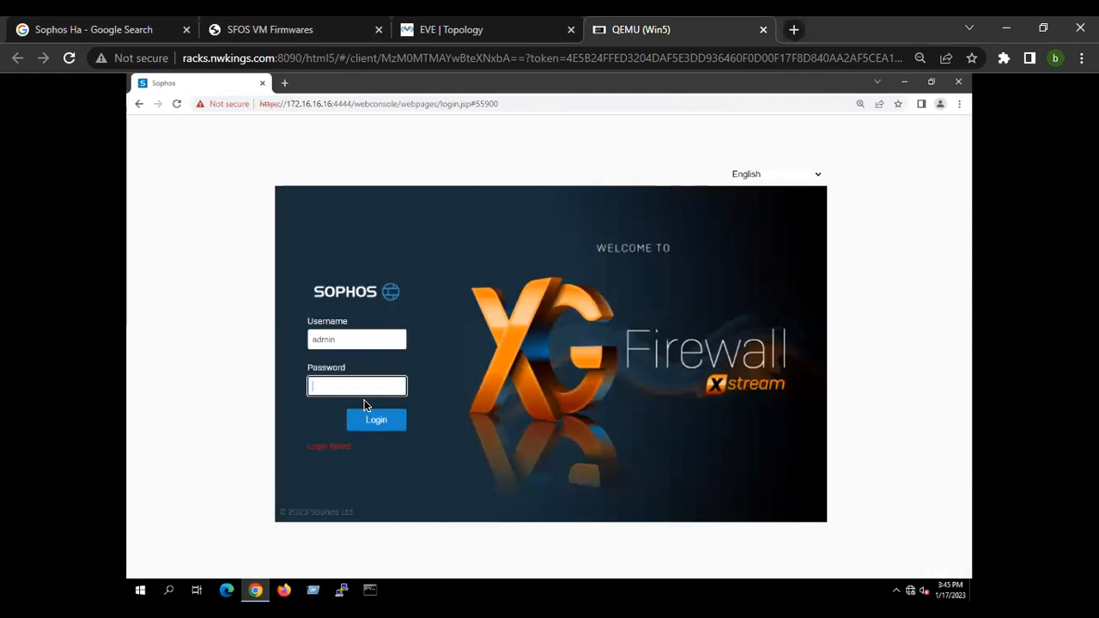
pyautogui.write('***********')
pyautogui.press('Return')
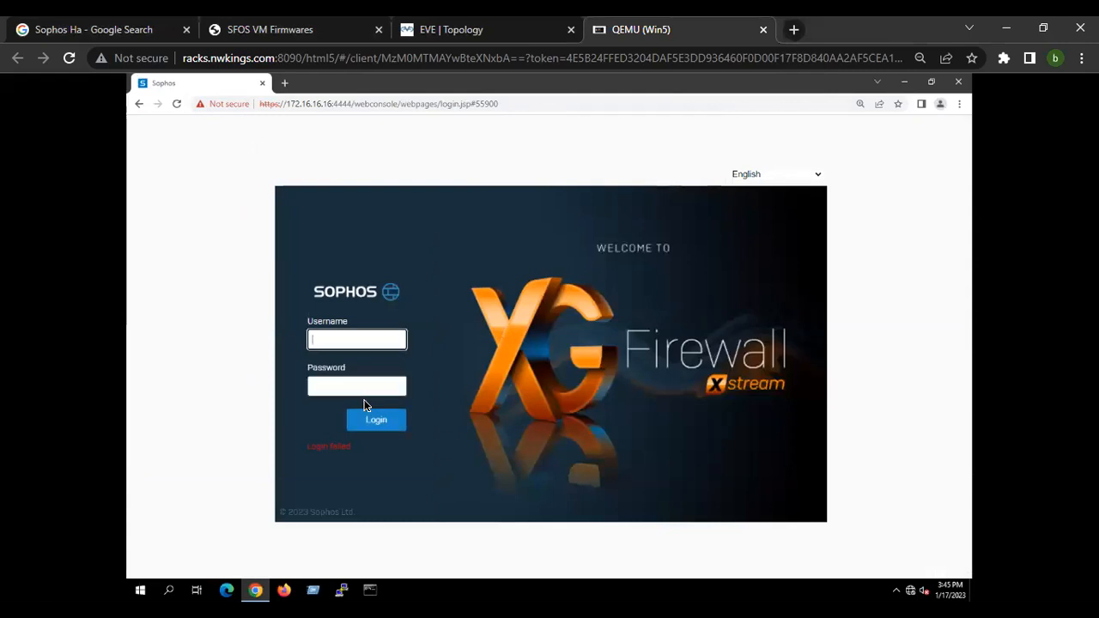
pyautogui.write('admin')
pyautogui.press('Tab')
pyautogui.write('**********')
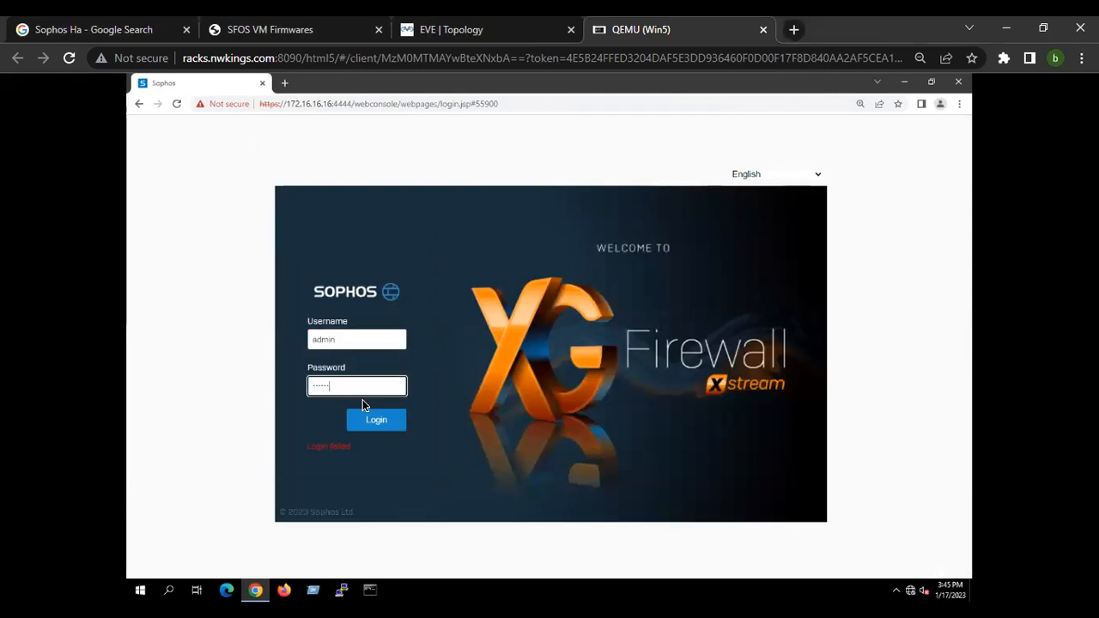
pyautogui.press('Return')
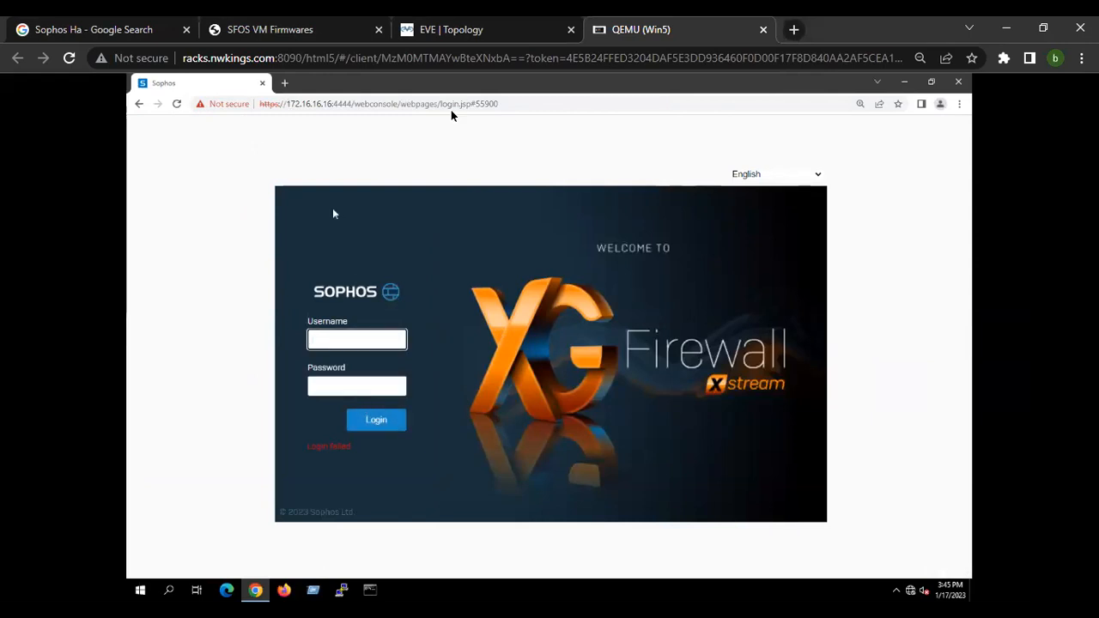
# Open the SophosXG node's console and reset the admin password to factory default with menu option 4.
pyautogui.hotkey('ctrl', 'shift', 'Tab')
pyautogui.click(129, 257)
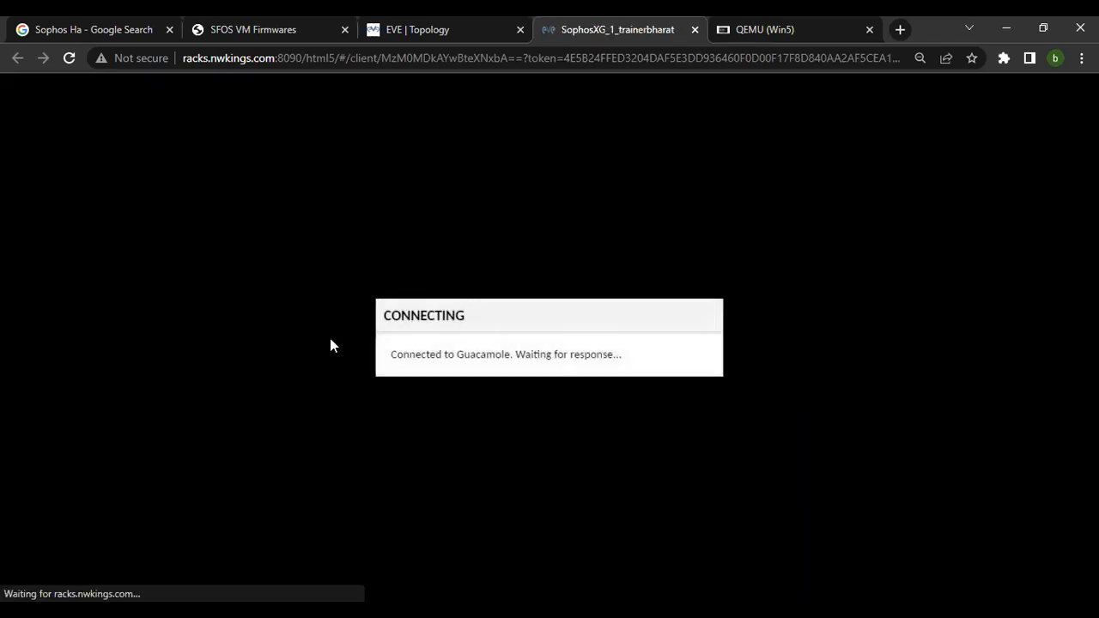
pyautogui.press('Return')
pyautogui.write('4')
pyautogui.press('Return')
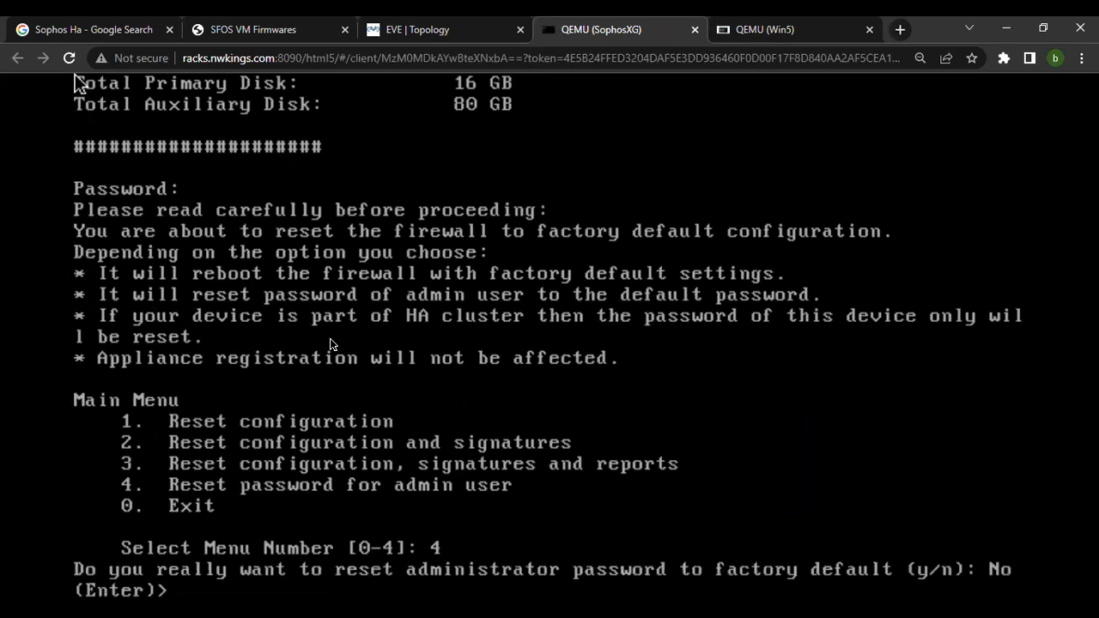
pyautogui.write('y')
pyautogui.press('Return')
pyautogui.press('Return')
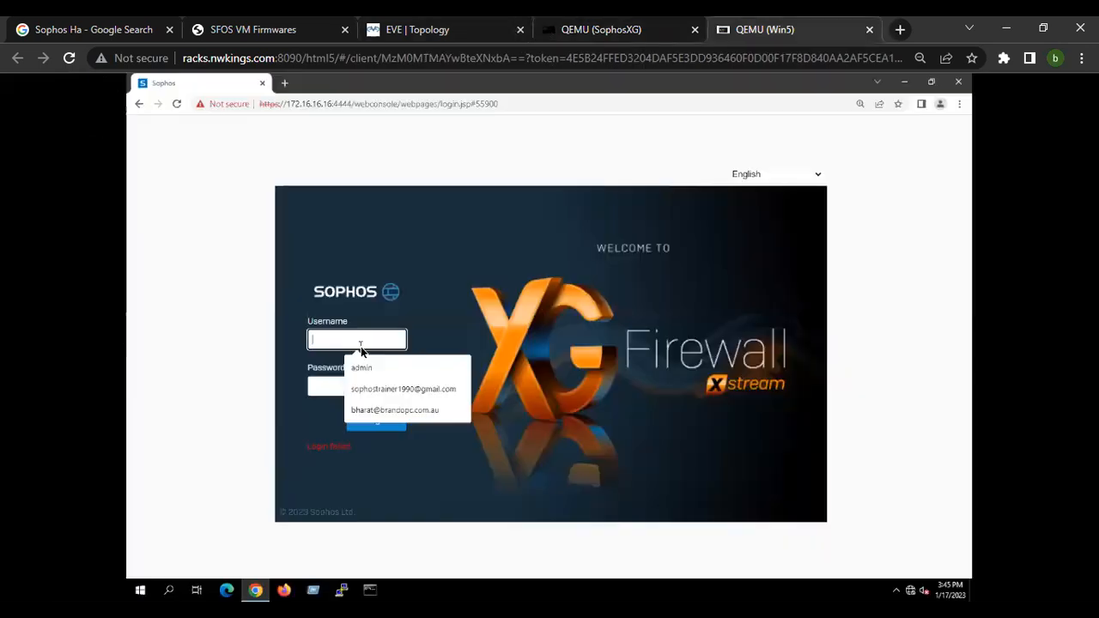
# Try again to sign in to the web console as admin with the account password.
pyautogui.write('ad')
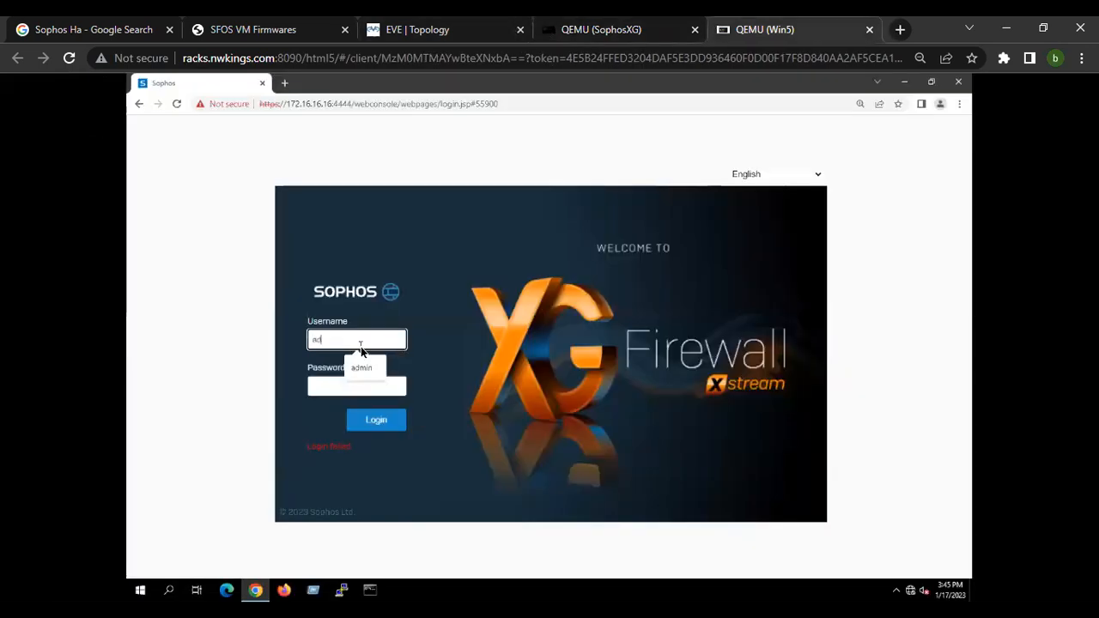
pyautogui.write('min')
pyautogui.press('Tab')
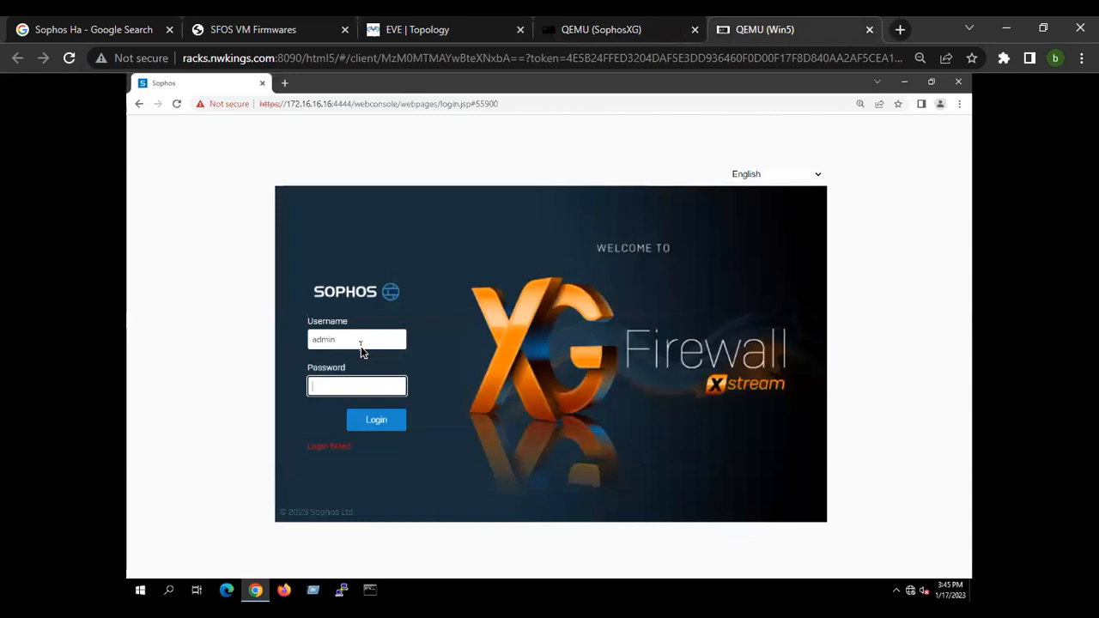
pyautogui.write('•••••••••••')
pyautogui.press('Return')
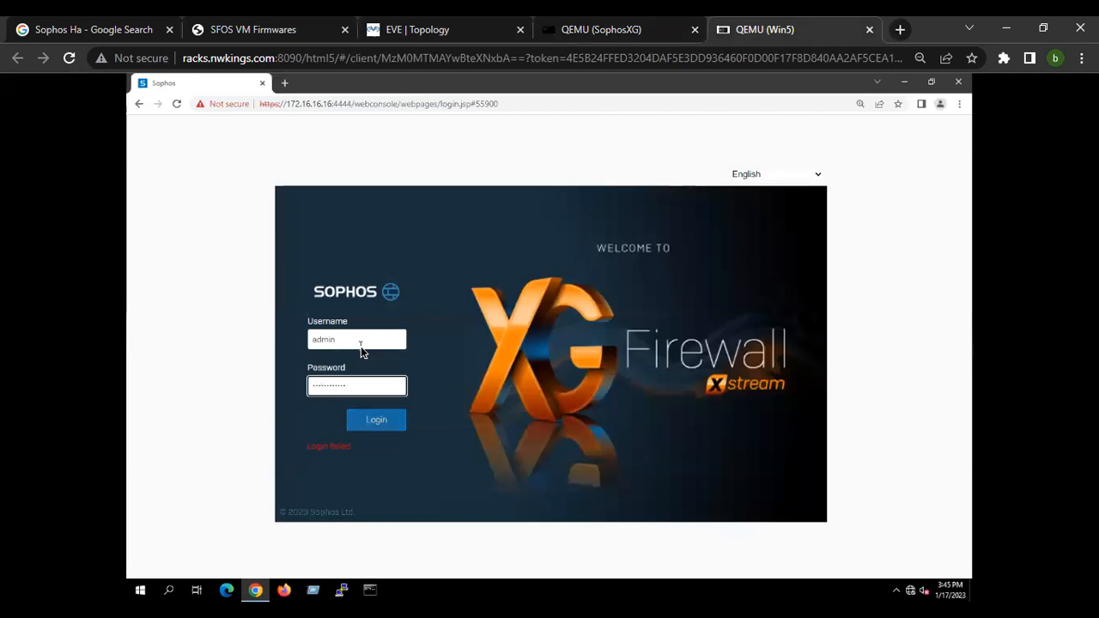
# Log in to the web console as admin with the default admin password.
pyautogui.write('admin')
pyautogui.press('Tab')
pyautogui.write('•••••')
pyautogui.press('Return')
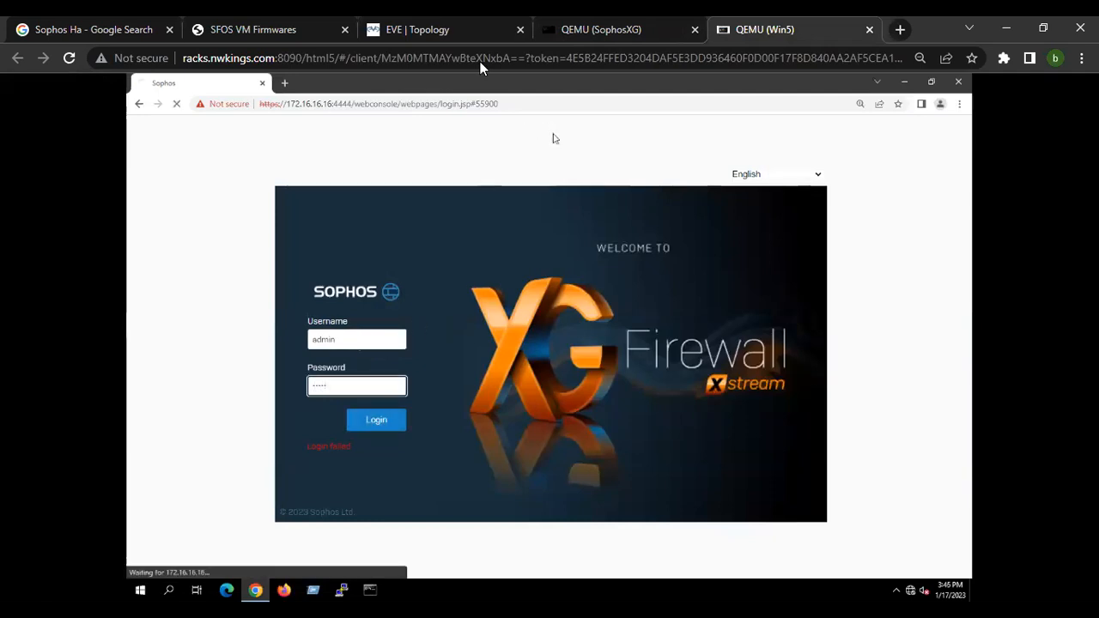
# Fill in the current and new admin passwords on the compulsory password reset form and apply.
pyautogui.click(368, 364)
pyautogui.write('•••••')
pyautogui.press('Tab')
pyautogui.write('•')
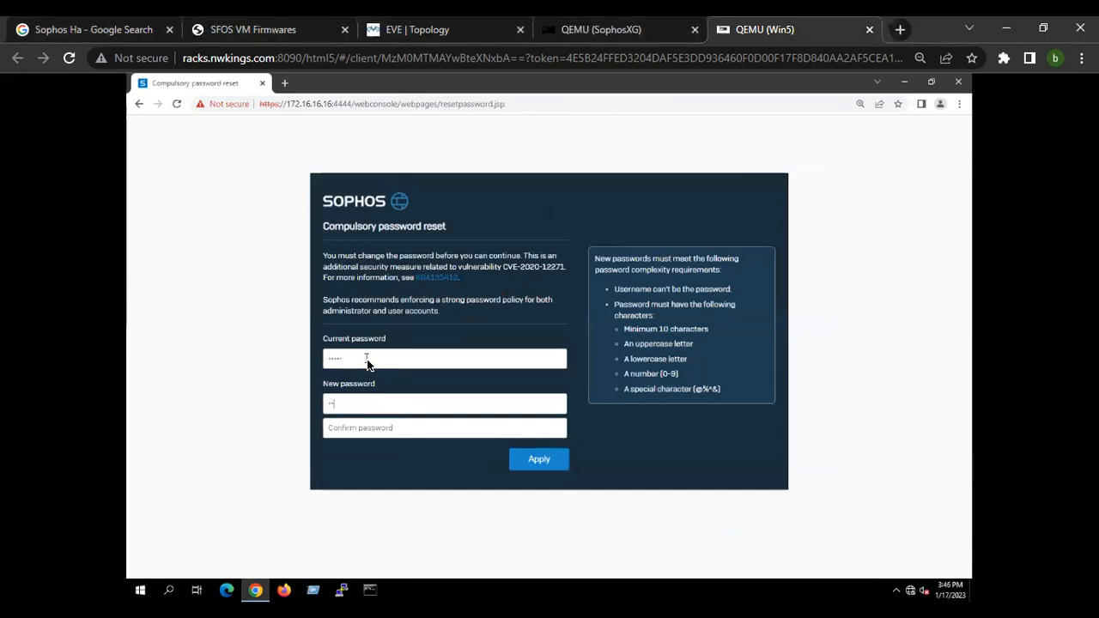
pyautogui.write('••••••••••••••••••••••')
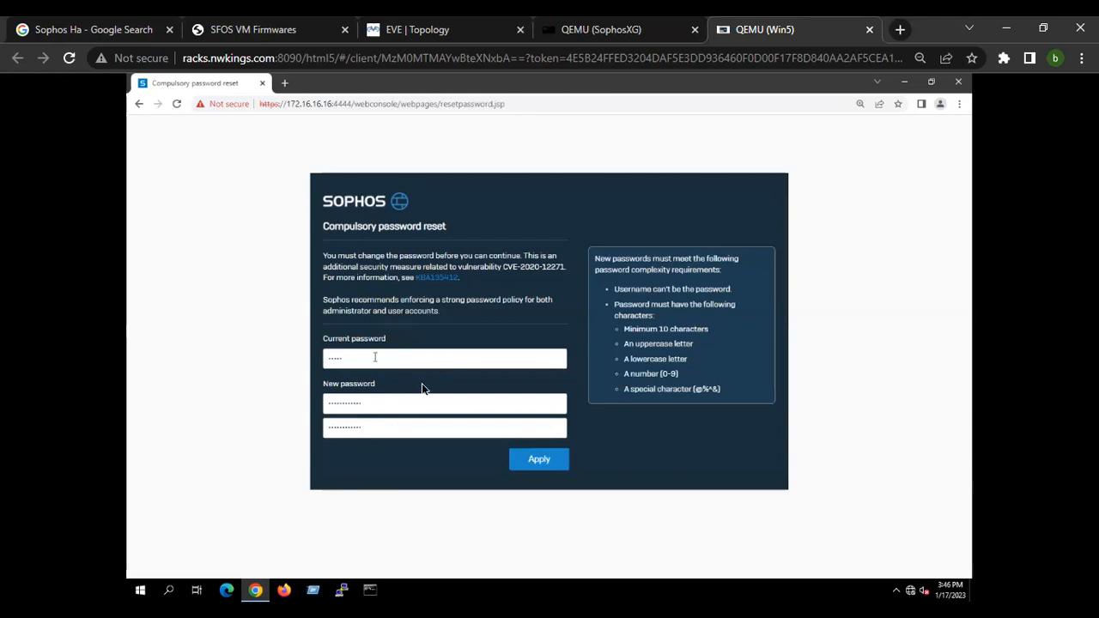
pyautogui.click(547, 462)
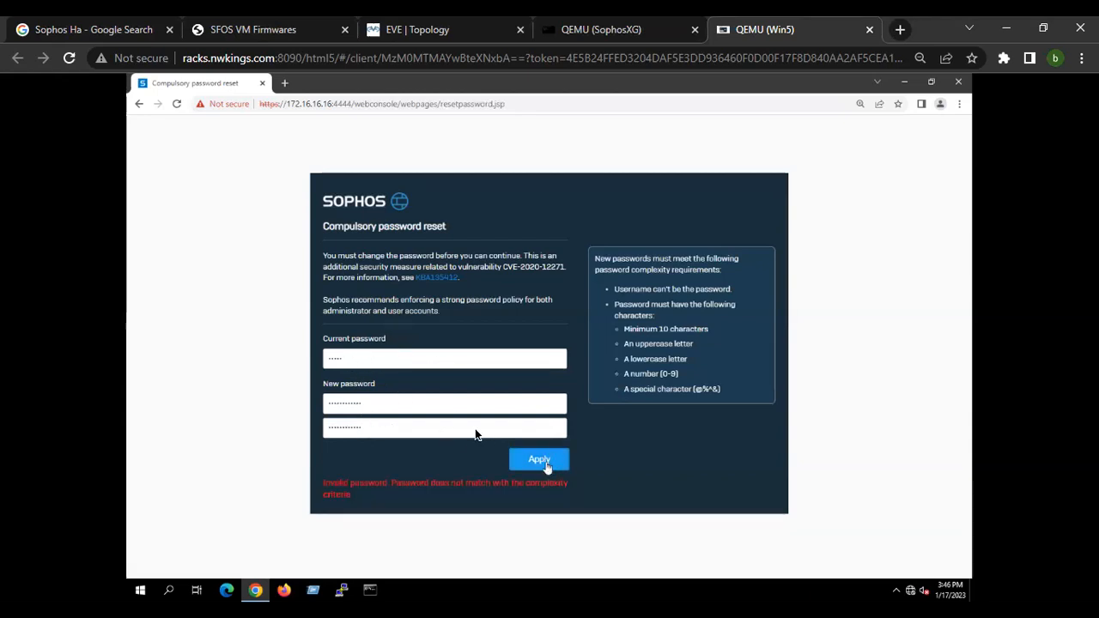
# Re-enter a complex new admin password in both new password fields and apply the reset.
pyautogui.moveTo(418, 410); pyautogui.dragTo(266, 407)
pyautogui.press('BackSpace')
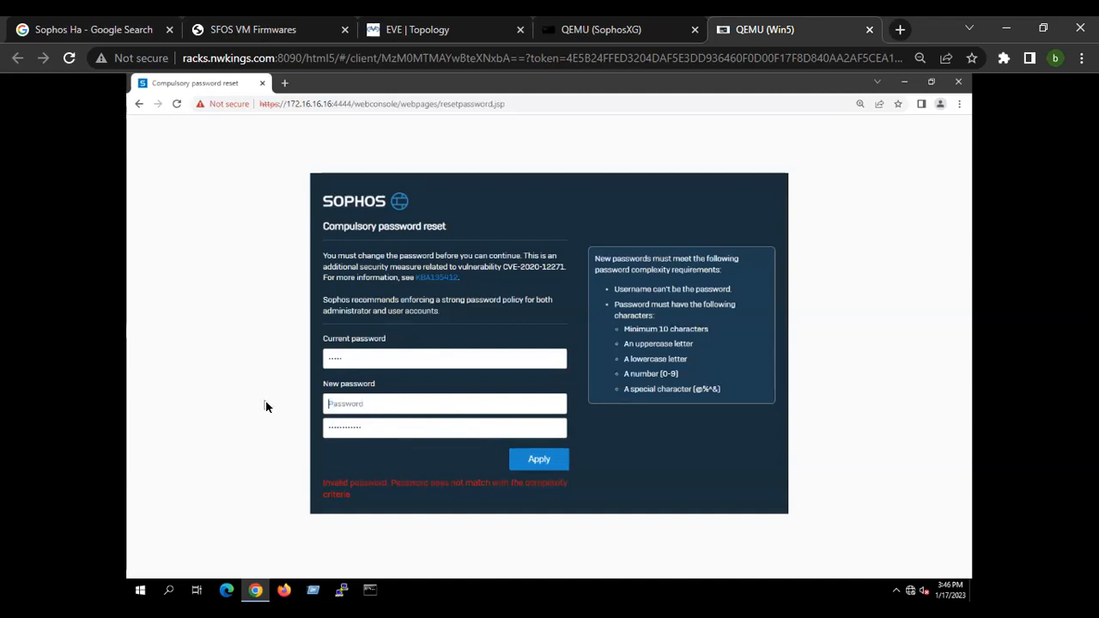
pyautogui.write('Admin@12345')
pyautogui.press('Tab')
pyautogui.write('Admin@12345')
pyautogui.moveTo(437, 403); pyautogui.dragTo(263, 398)
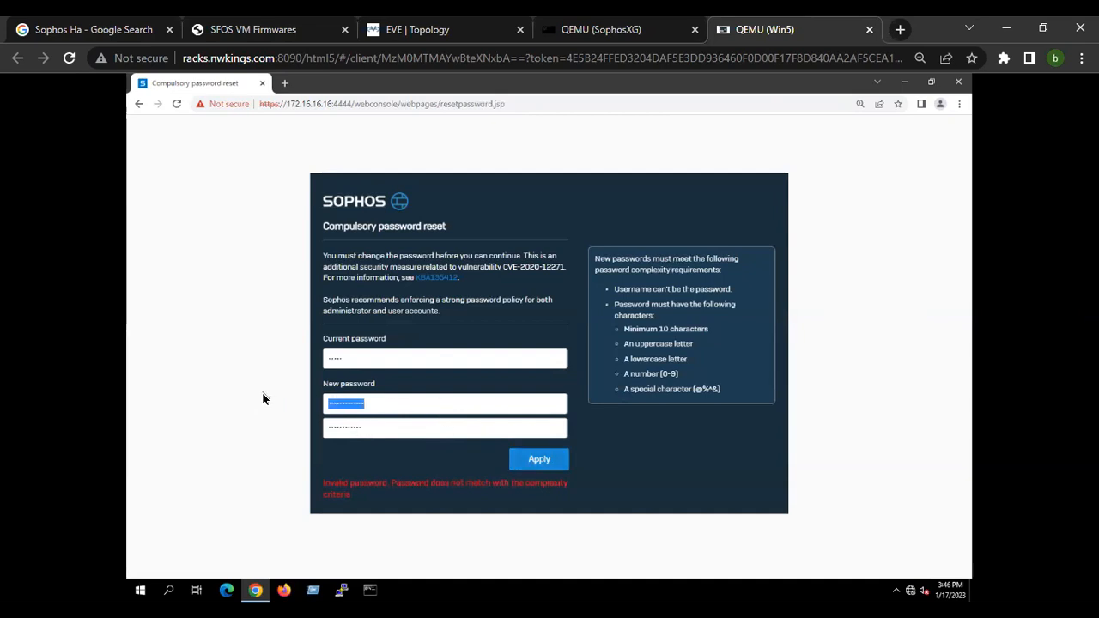
pyautogui.write('••••••••••')
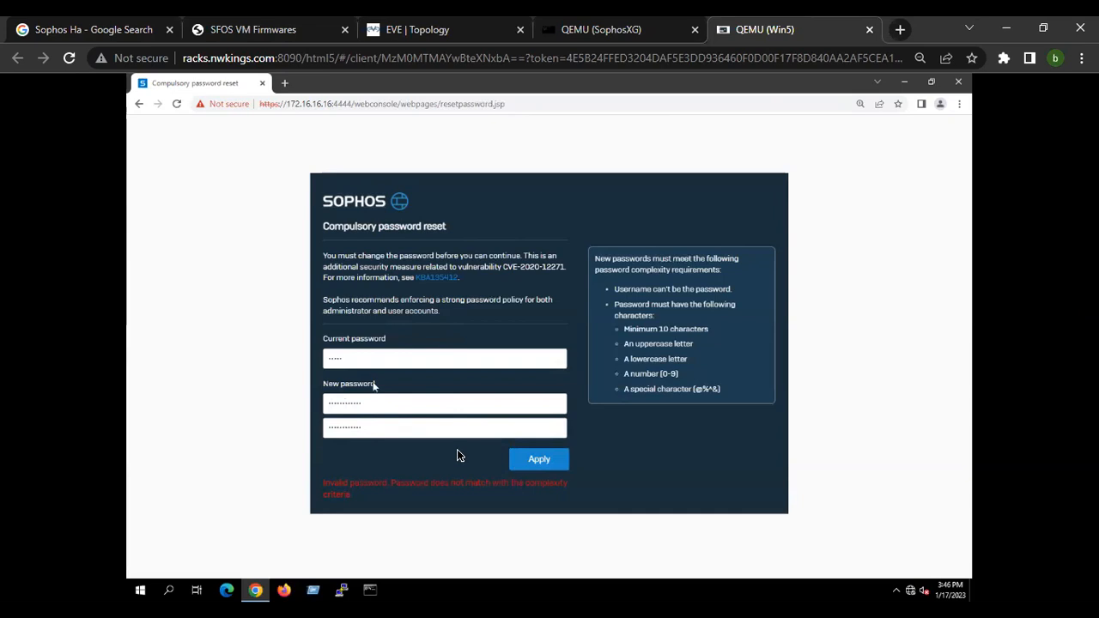
pyautogui.click(541, 466)
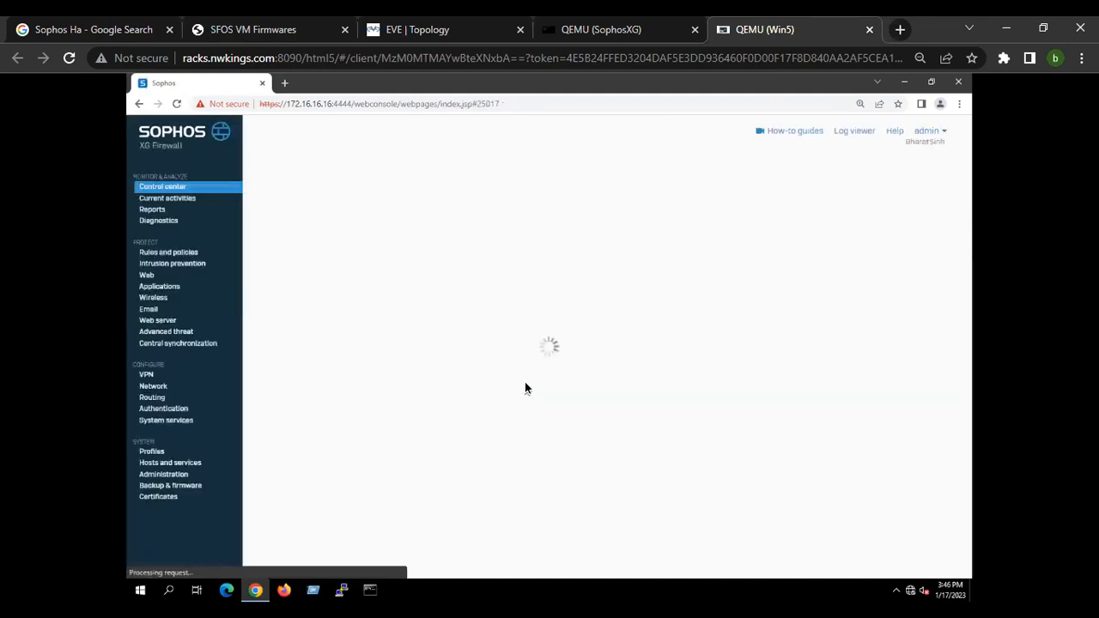
# Open the Firmware tab under Backup & firmware and examine the installed and latest available firmware versions.
pyautogui.click(197, 488)
pyautogui.click(172, 188)
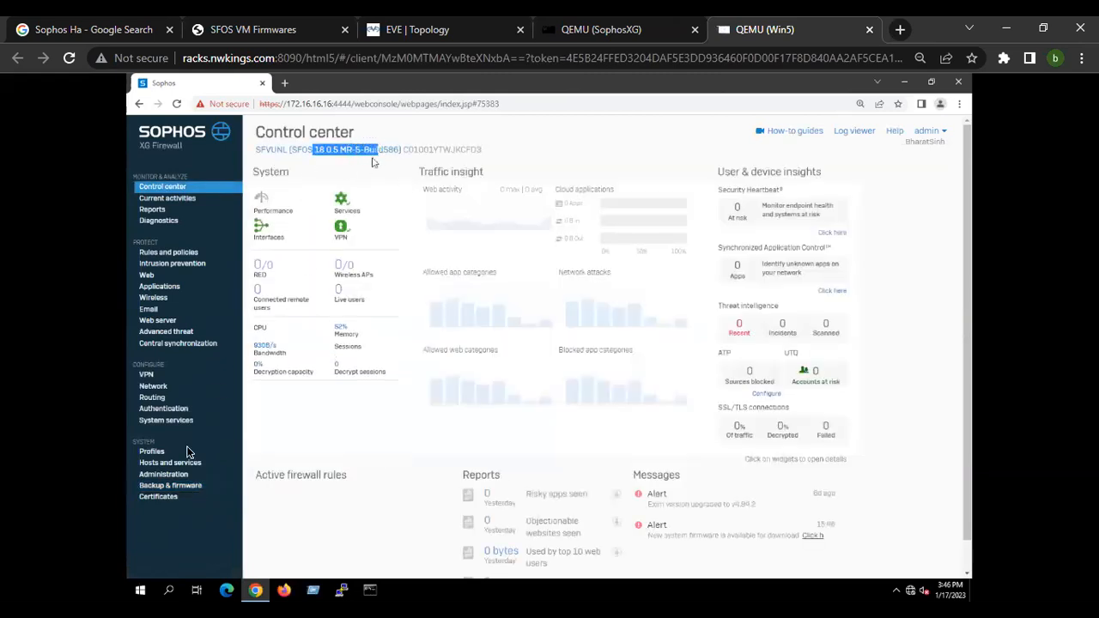
pyautogui.click(190, 487)
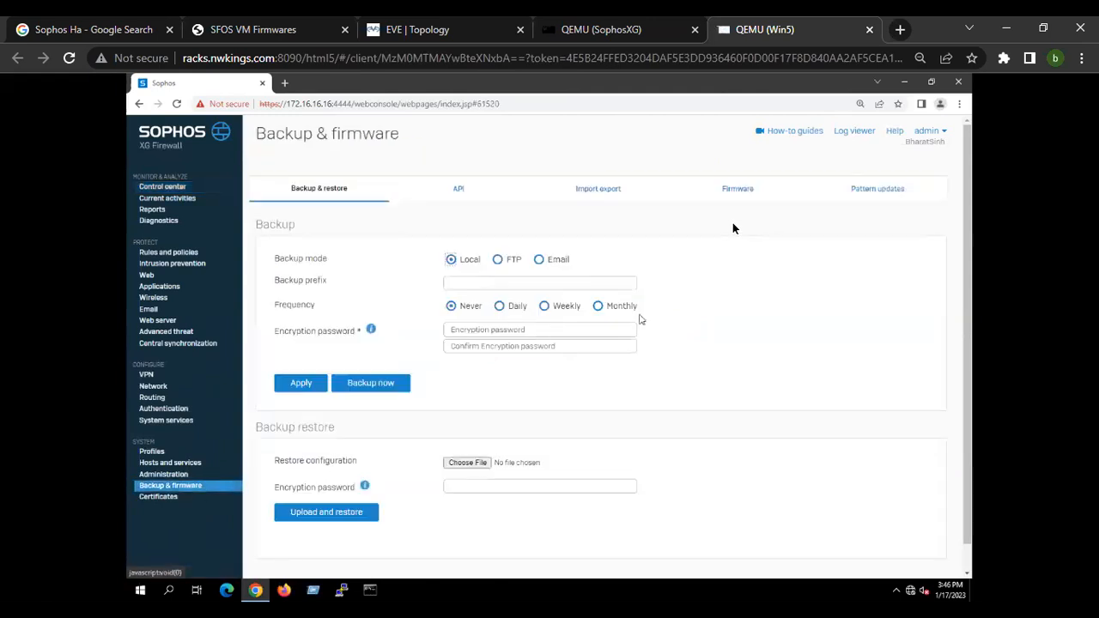
pyautogui.click(735, 197)
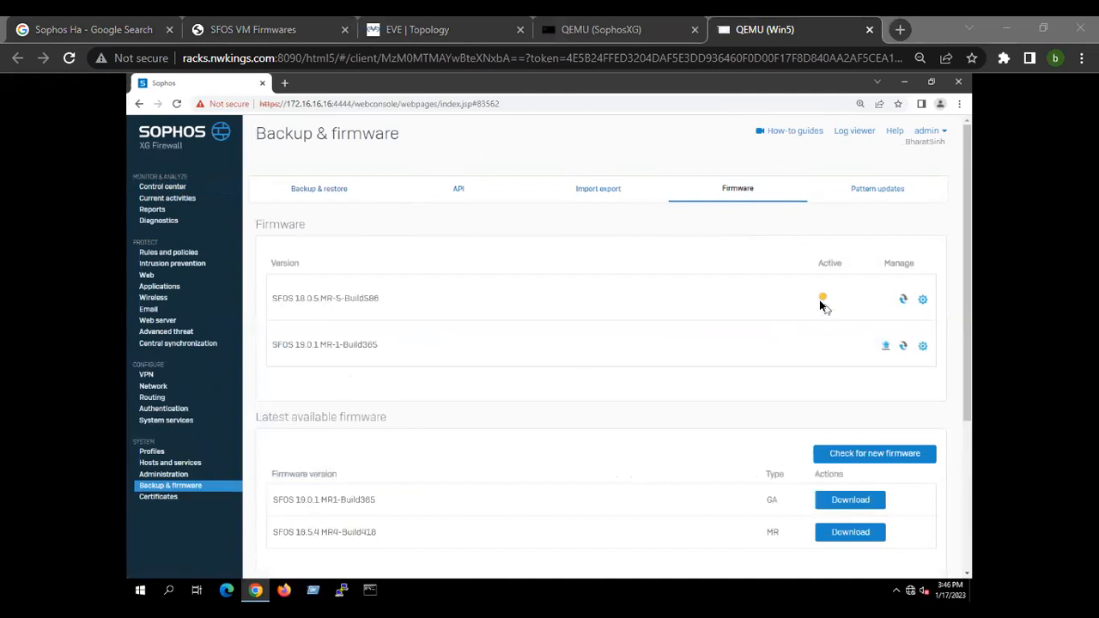
pyautogui.moveTo(297, 299); pyautogui.dragTo(402, 313)
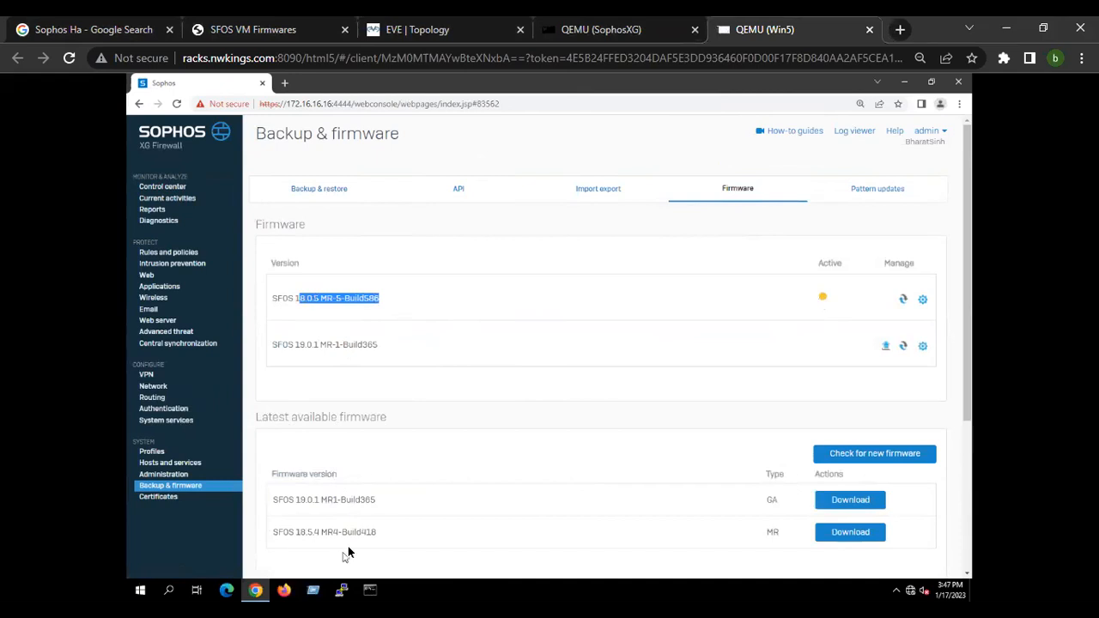
pyautogui.moveTo(267, 532); pyautogui.dragTo(390, 528)
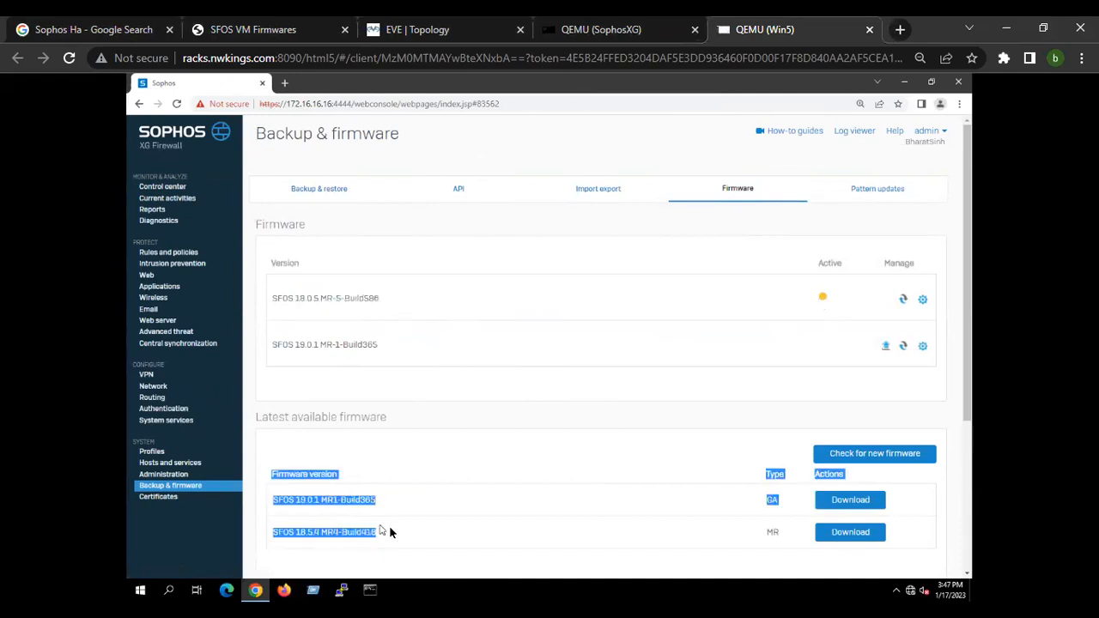
pyautogui.click(368, 552)
pyautogui.moveTo(288, 533); pyautogui.dragTo(405, 538)
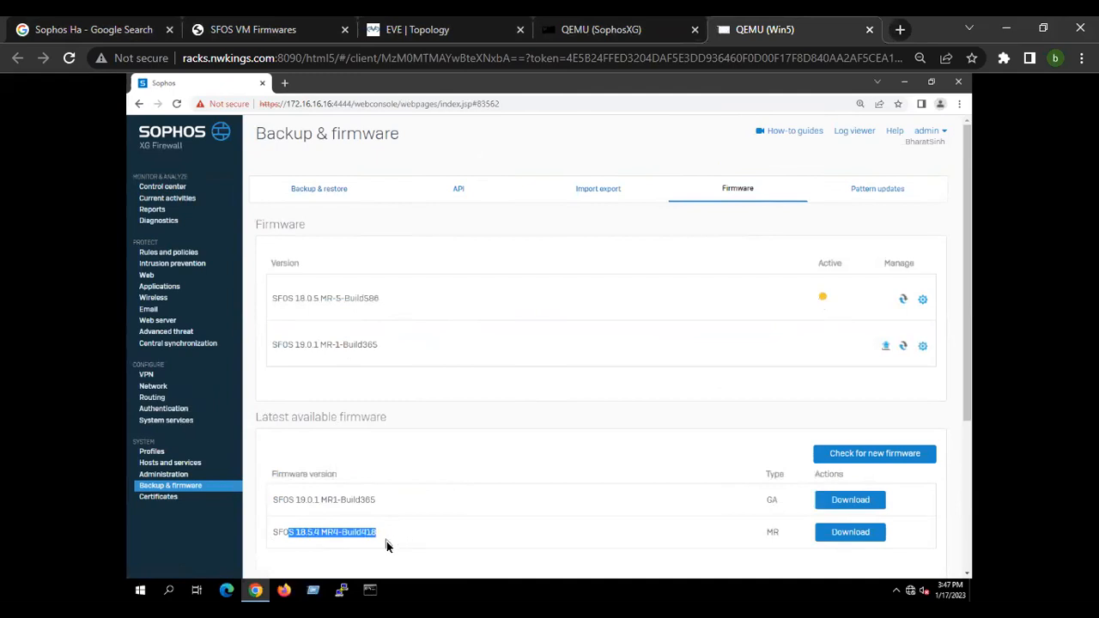
pyautogui.click(309, 299)
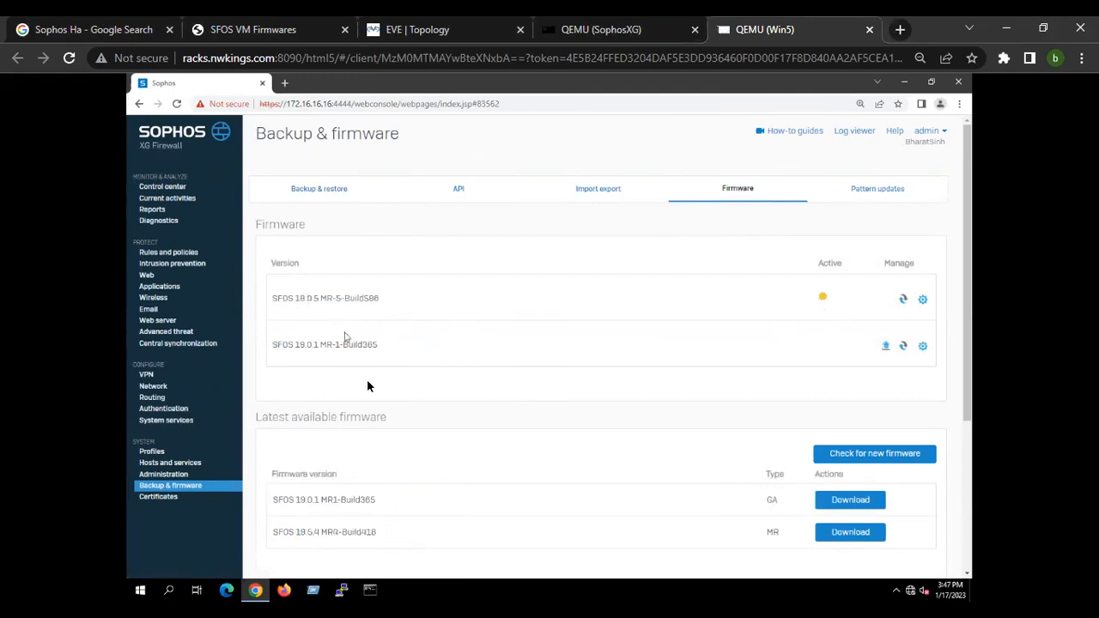
# Return to the SFOS VM firmware list tab.
pyautogui.click(131, 24)
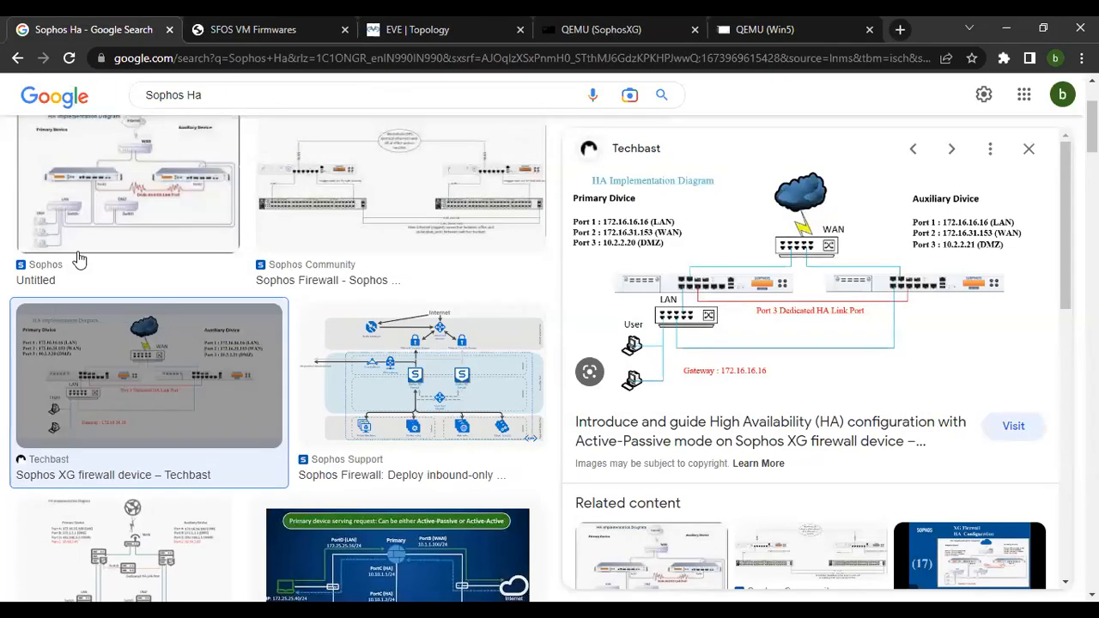
pyautogui.hotkey('ctrl', 'Tab')
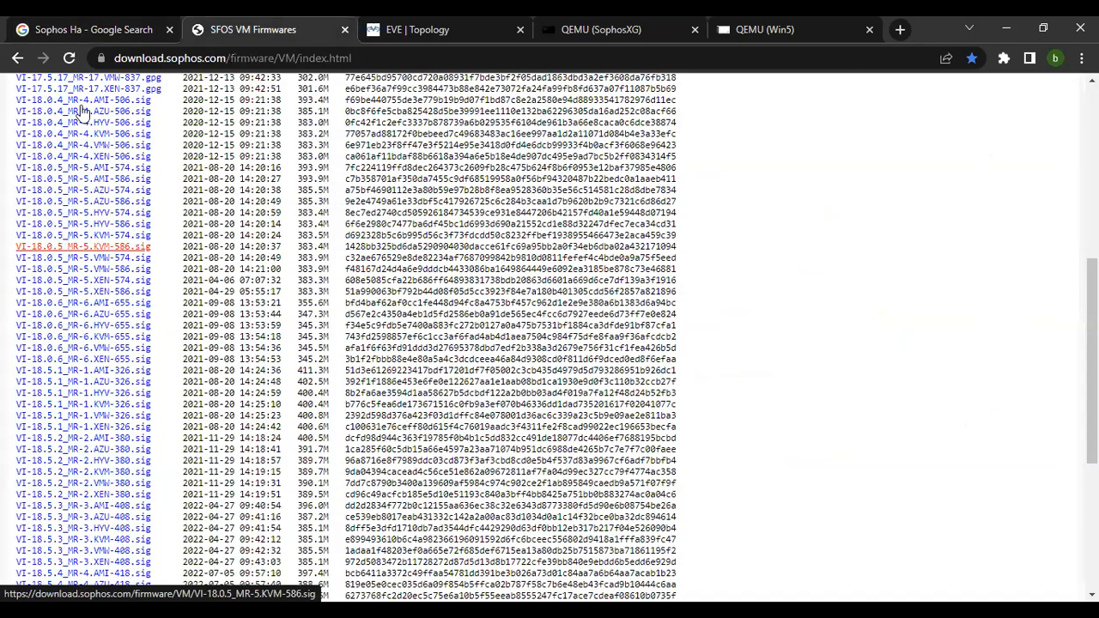
pyautogui.press('Tab')
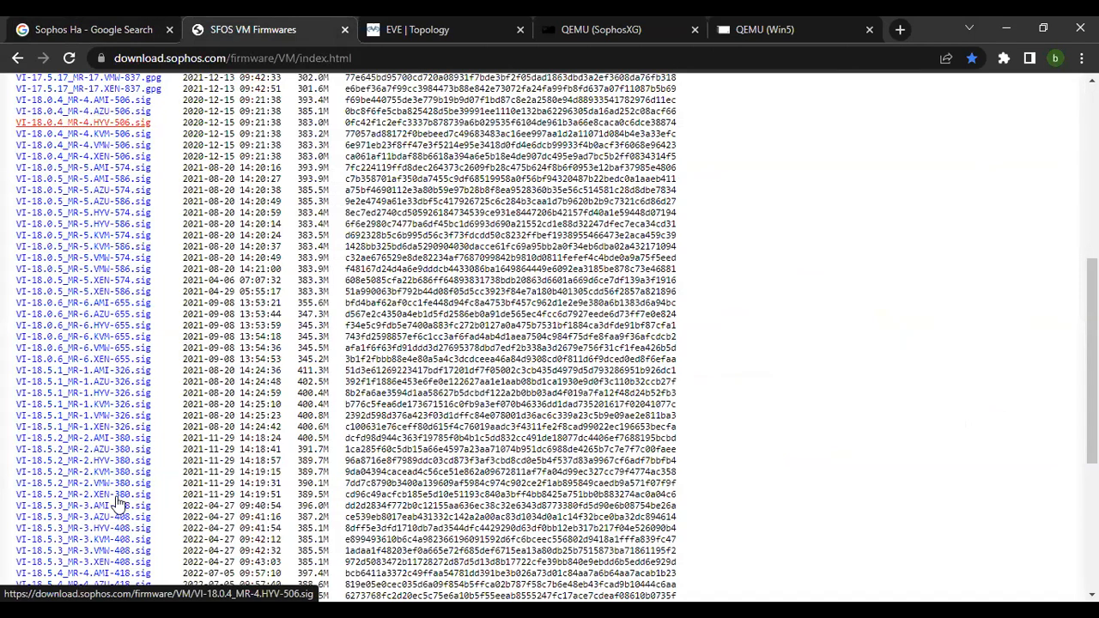
# Scroll further through the SFOS VM firmware list, then switch to the Win5 console showing the firewall's Firmware page.
pyautogui.scroll(-4, 116, 502)
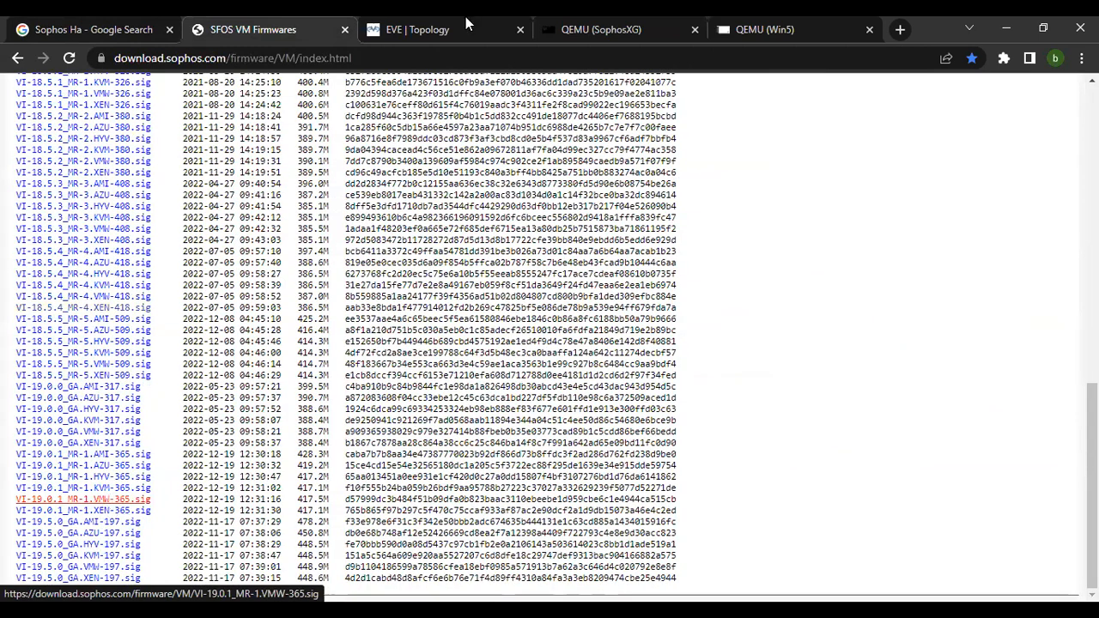
pyautogui.click(596, 33)
pyautogui.click(735, 31)
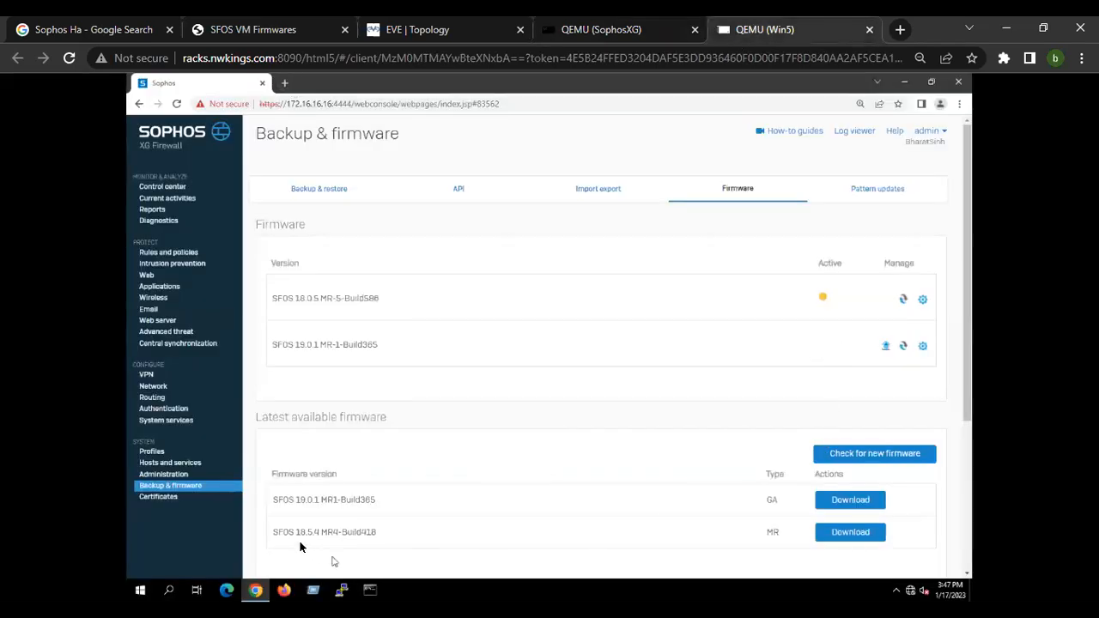
# Examine the installed firmware versions and the latest available firmware versions on the Firmware page.
pyautogui.moveTo(274, 533); pyautogui.dragTo(393, 539)
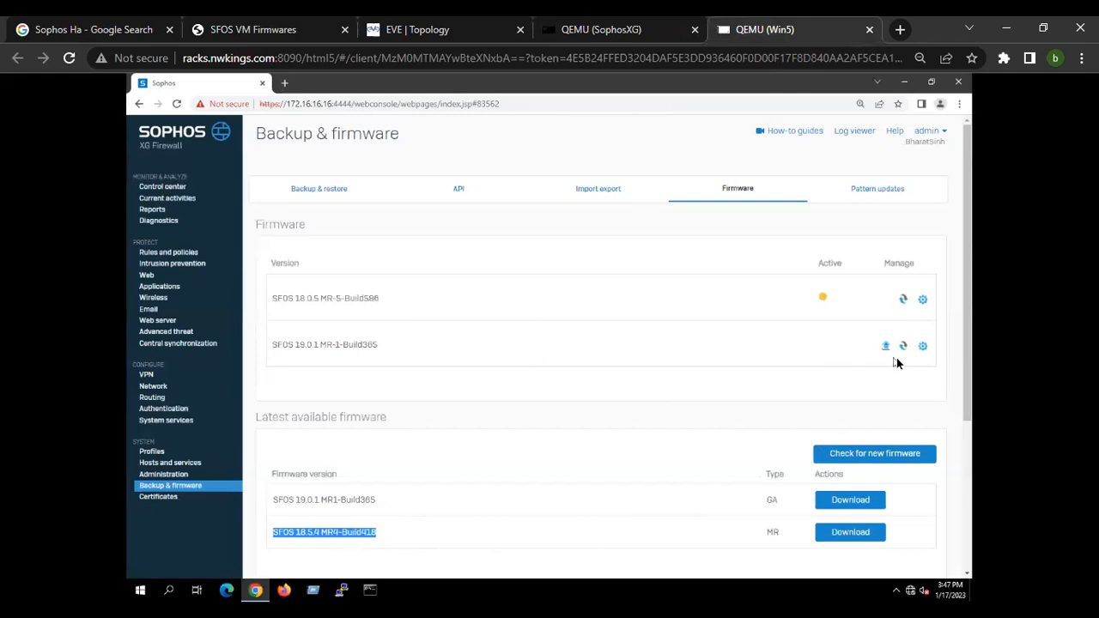
pyautogui.moveTo(273, 301); pyautogui.dragTo(424, 299)
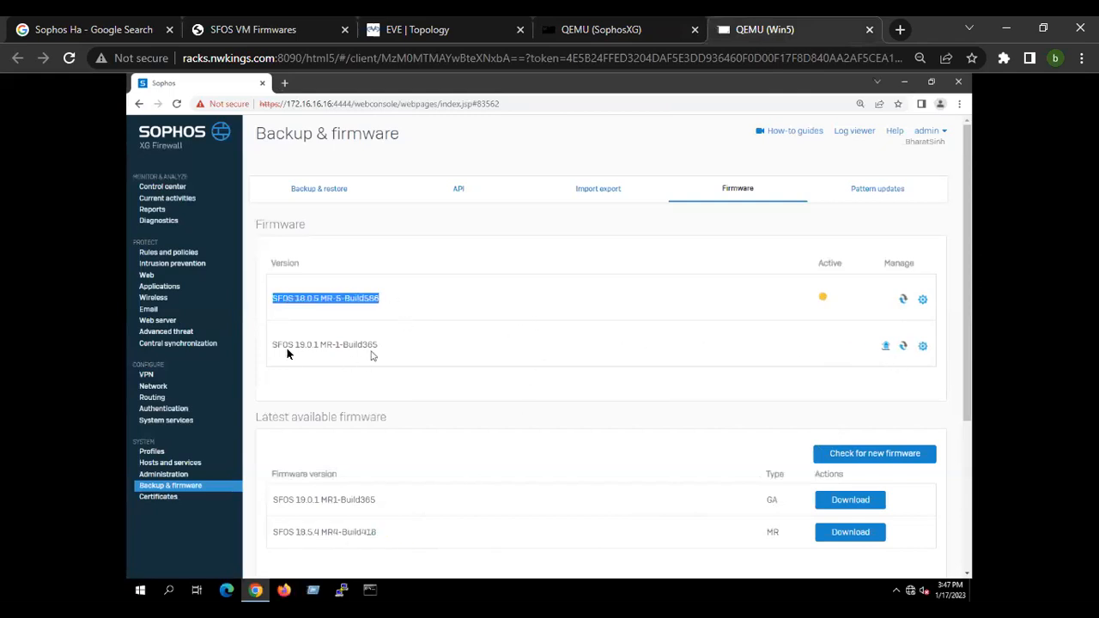
pyautogui.moveTo(271, 351); pyautogui.dragTo(391, 356)
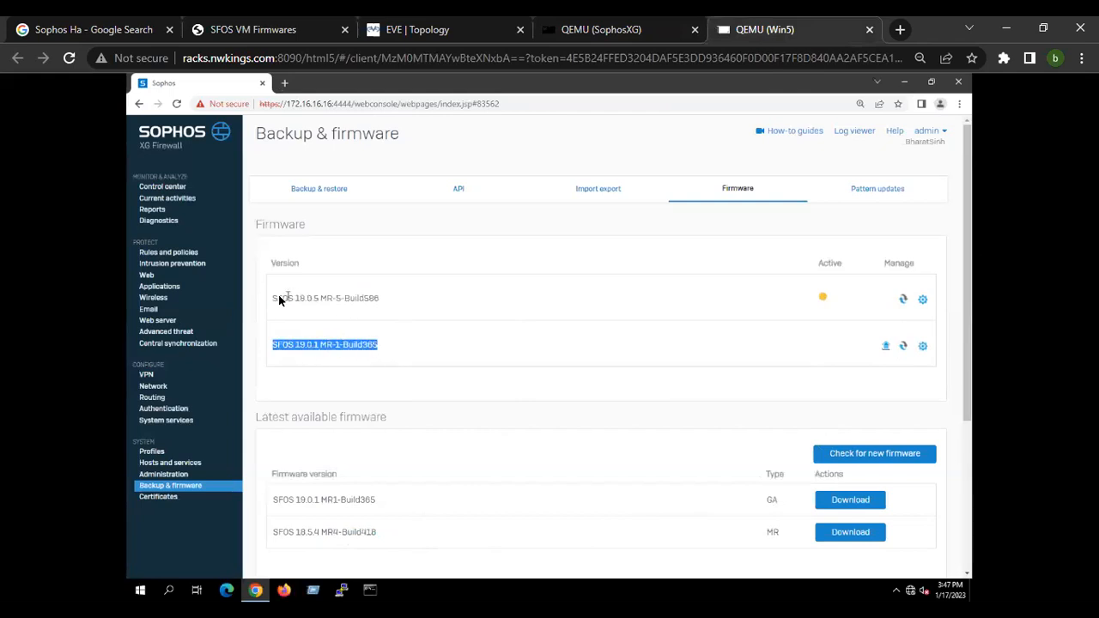
pyautogui.moveTo(278, 294); pyautogui.dragTo(395, 303)
pyautogui.moveTo(282, 348); pyautogui.dragTo(369, 335)
# Try to boot the SFOS 19.0.1 MR-1-Build365 firmware image and close the reboot confirmation.
pyautogui.click(904, 347)
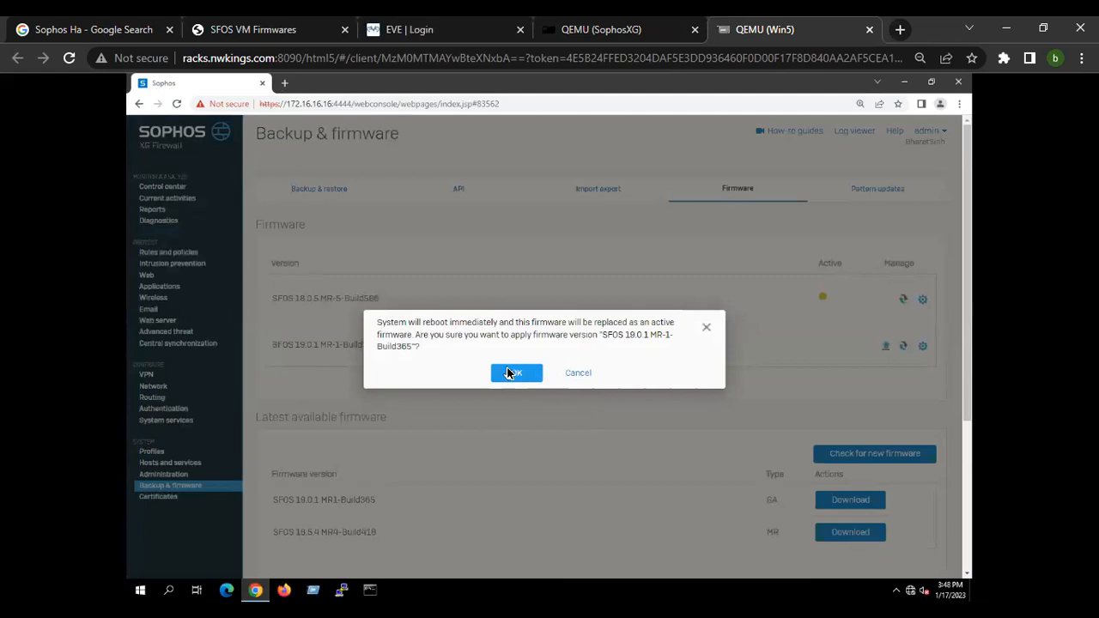
pyautogui.click(706, 330)
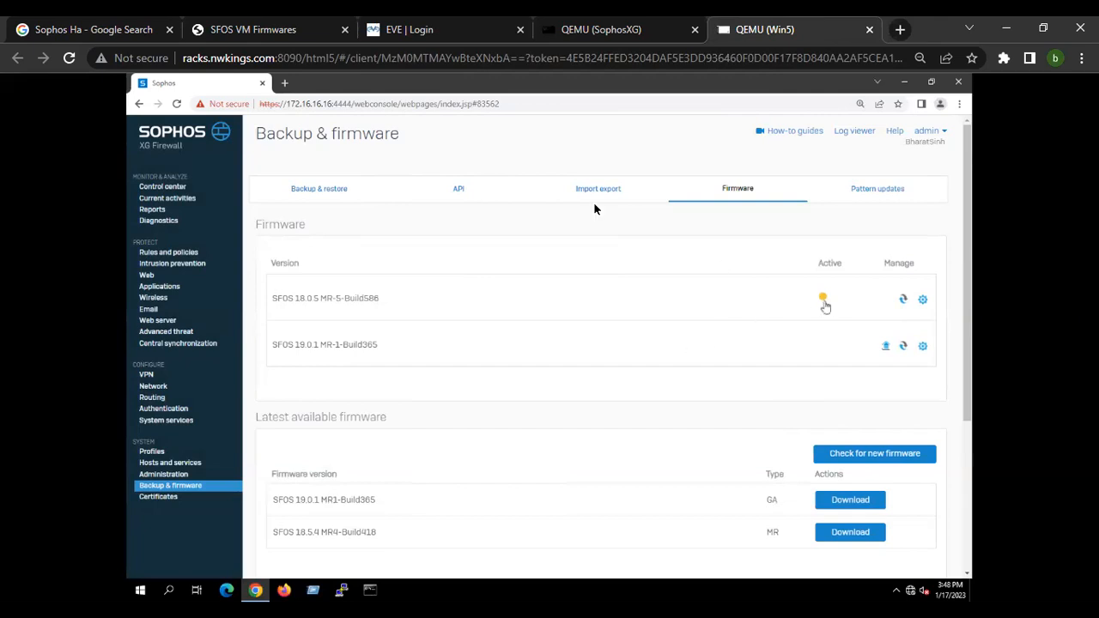
# Open the Control center, check the running firmware version, and dismiss the new firmware notice without upgrading.
pyautogui.click(172, 189)
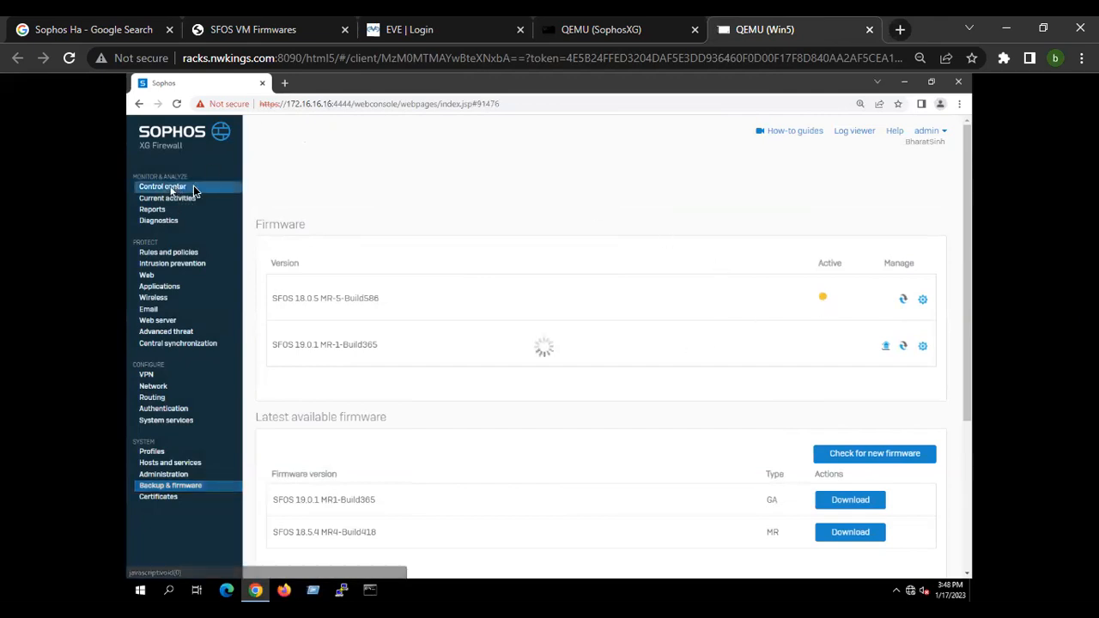
pyautogui.moveTo(294, 151); pyautogui.dragTo(402, 163)
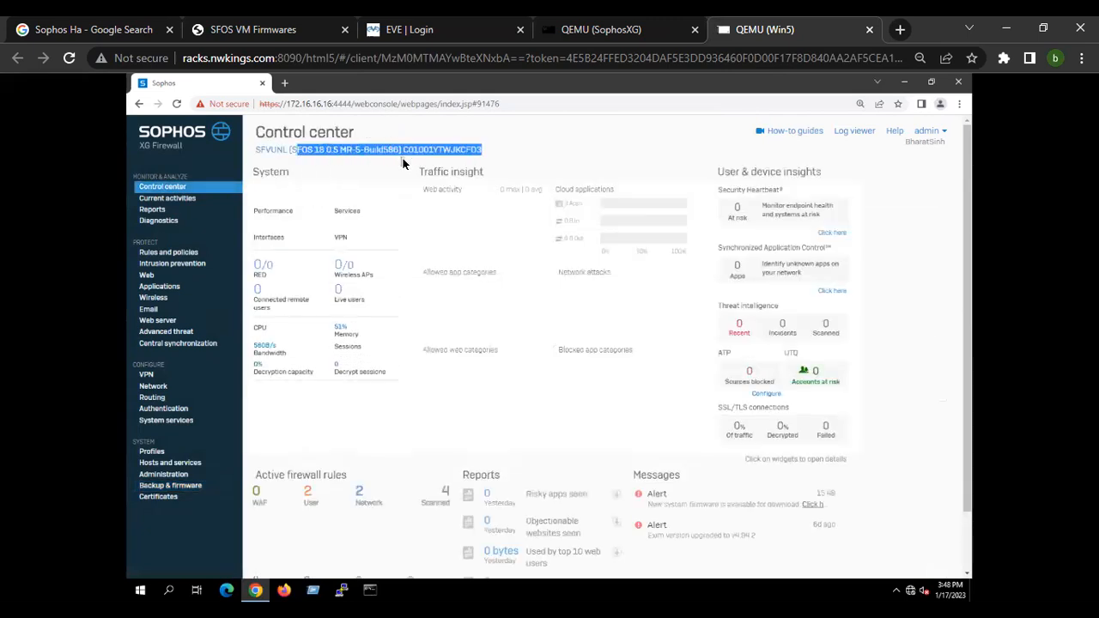
pyautogui.click(314, 157)
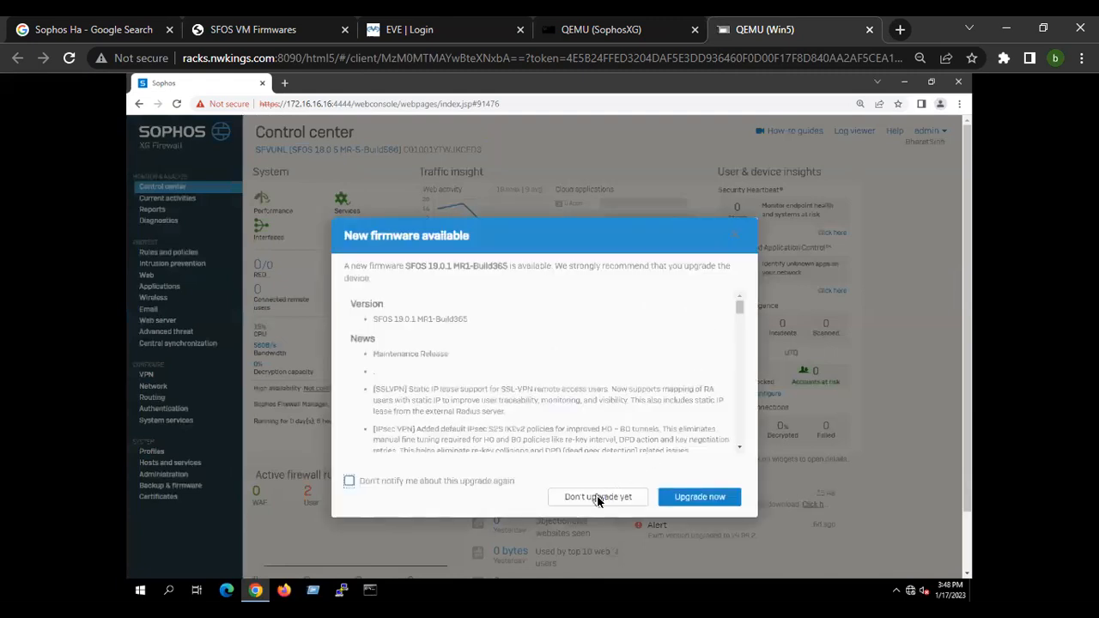
pyautogui.click(597, 497)
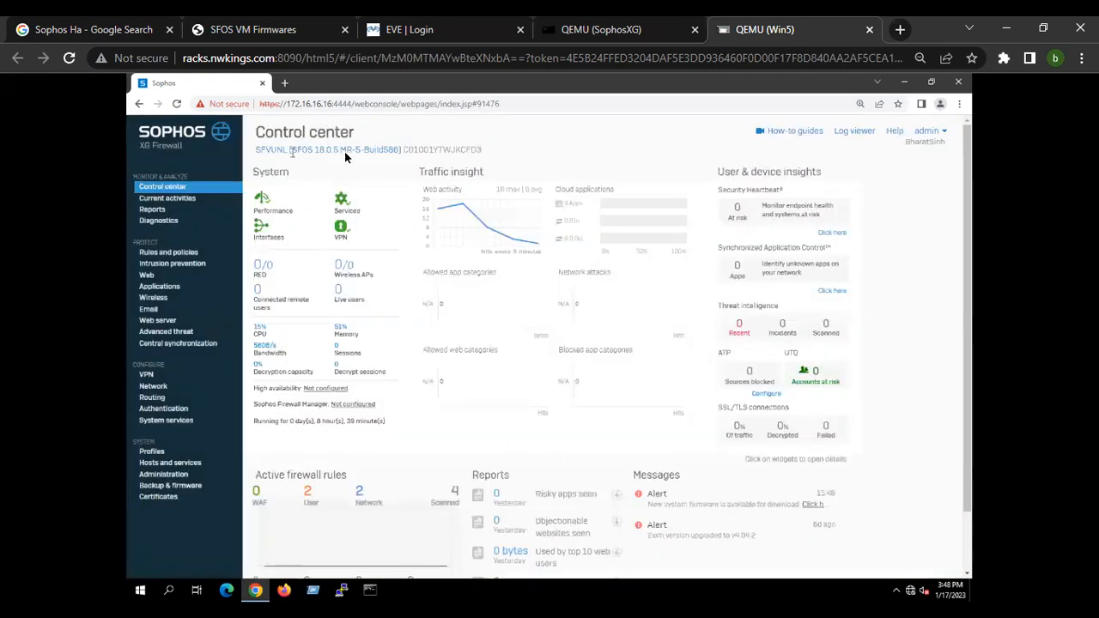
pyautogui.moveTo(292, 151); pyautogui.dragTo(393, 149)
# Return to the Firmware tab under Backup & firmware.
pyautogui.hotkey('ctrl', '+')
pyautogui.hotkey('ctrl', '+')
pyautogui.hotkey('ctrl', '+')
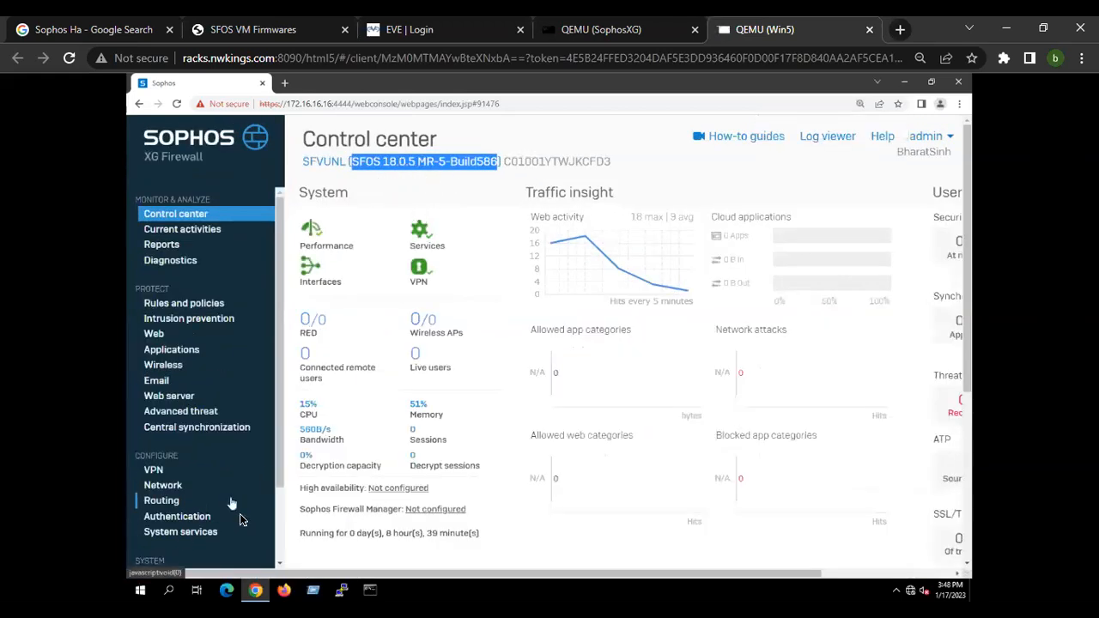
pyautogui.scroll(-2, 204, 515)
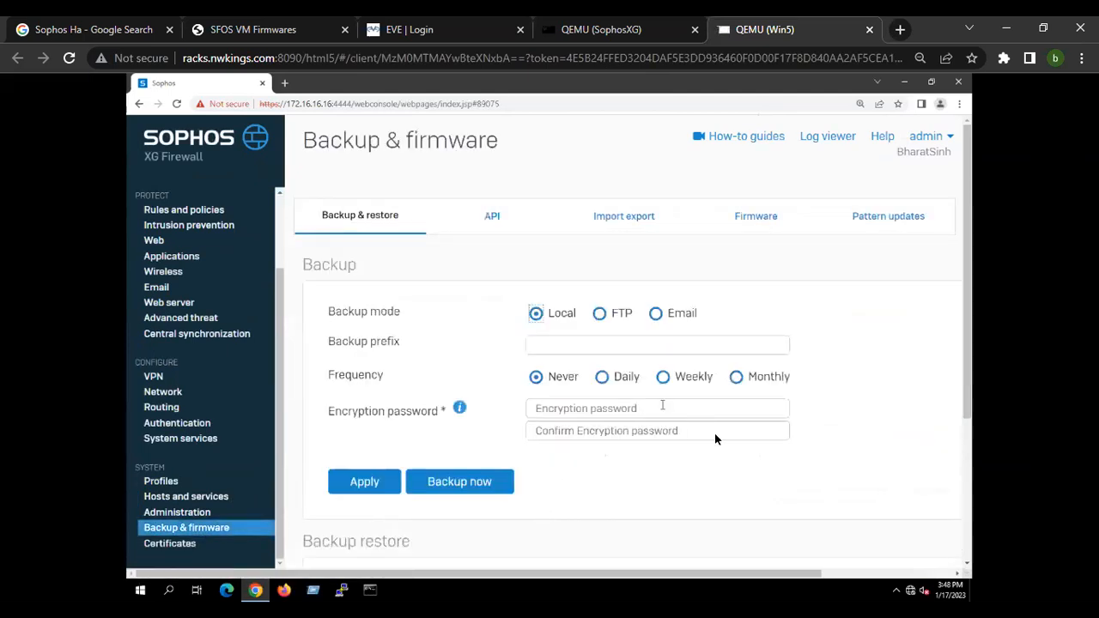
pyautogui.hotkey('ctrl', '-')
pyautogui.hotkey('ctrl', '-')
pyautogui.click(737, 191)
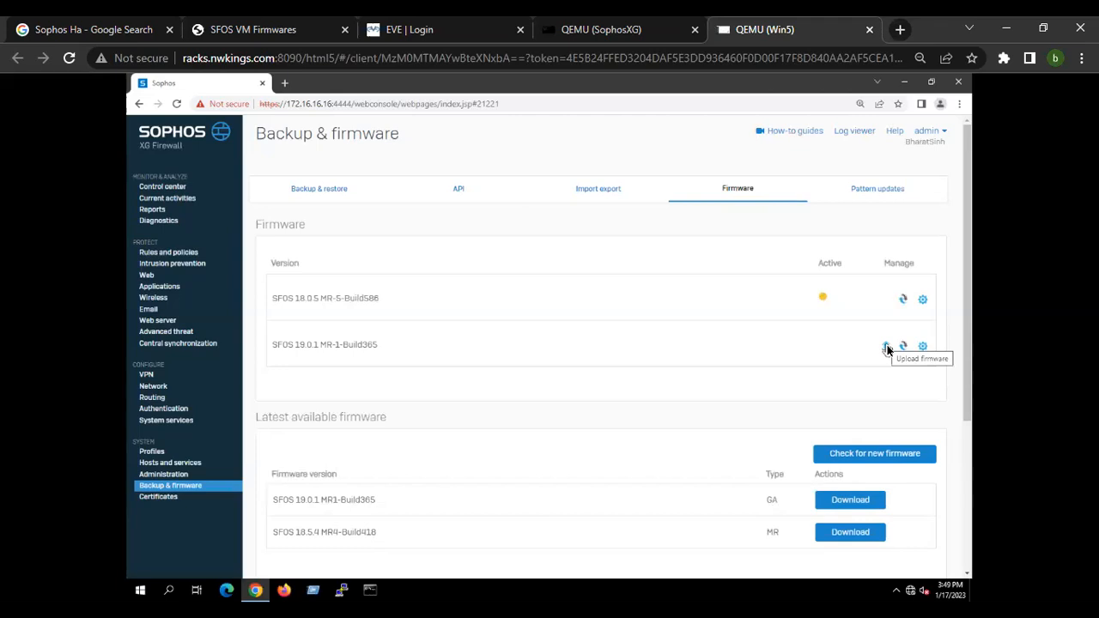
pyautogui.click(242, 23)
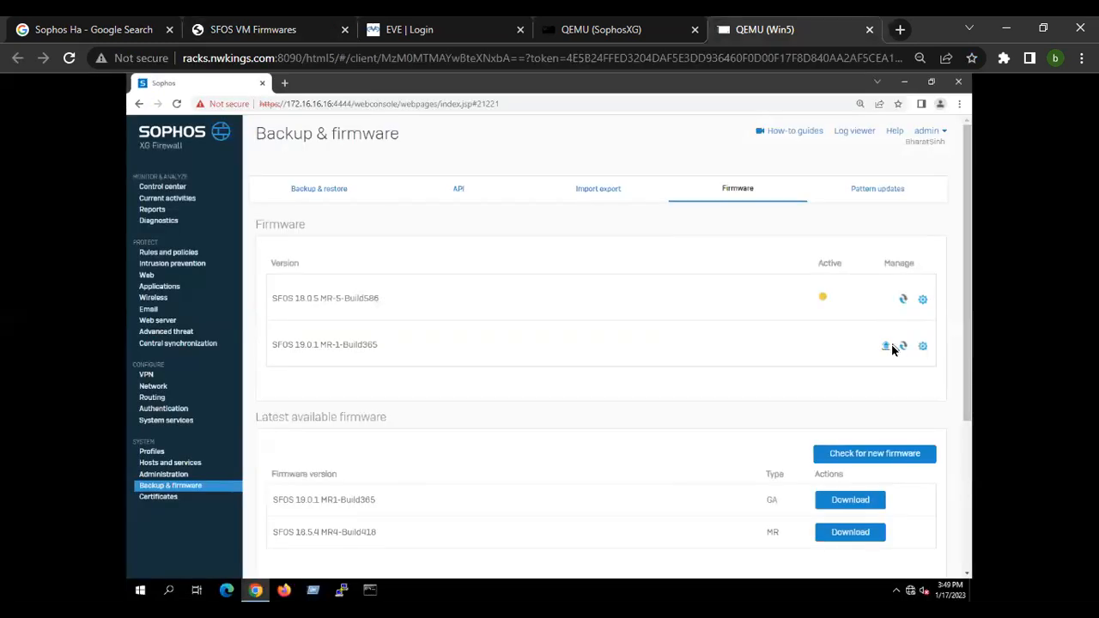
pyautogui.click(886, 346)
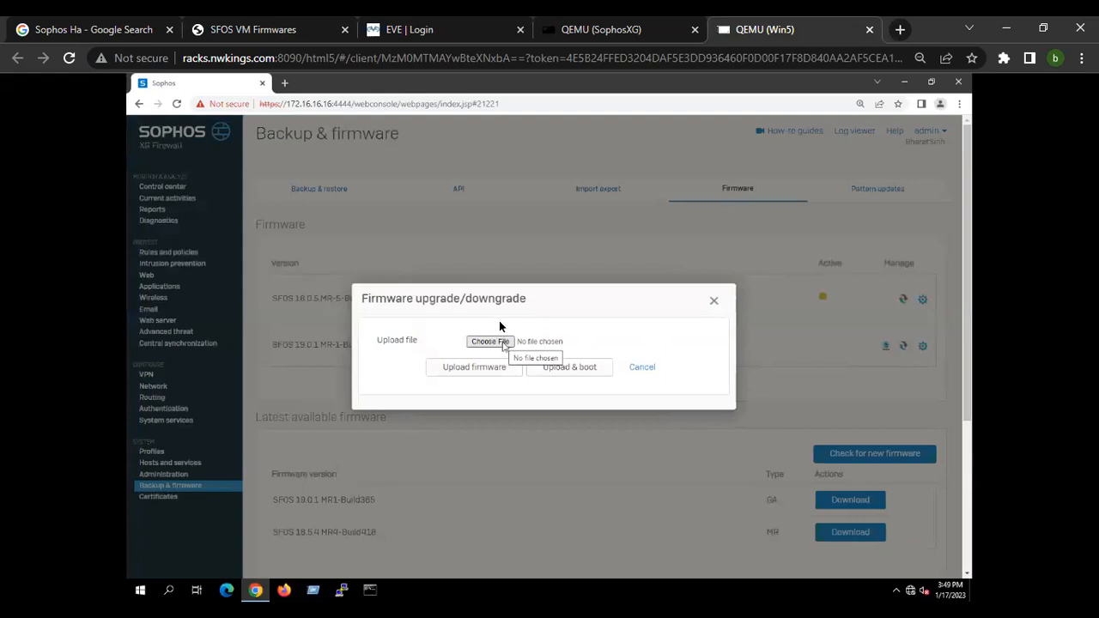
pyautogui.click(716, 301)
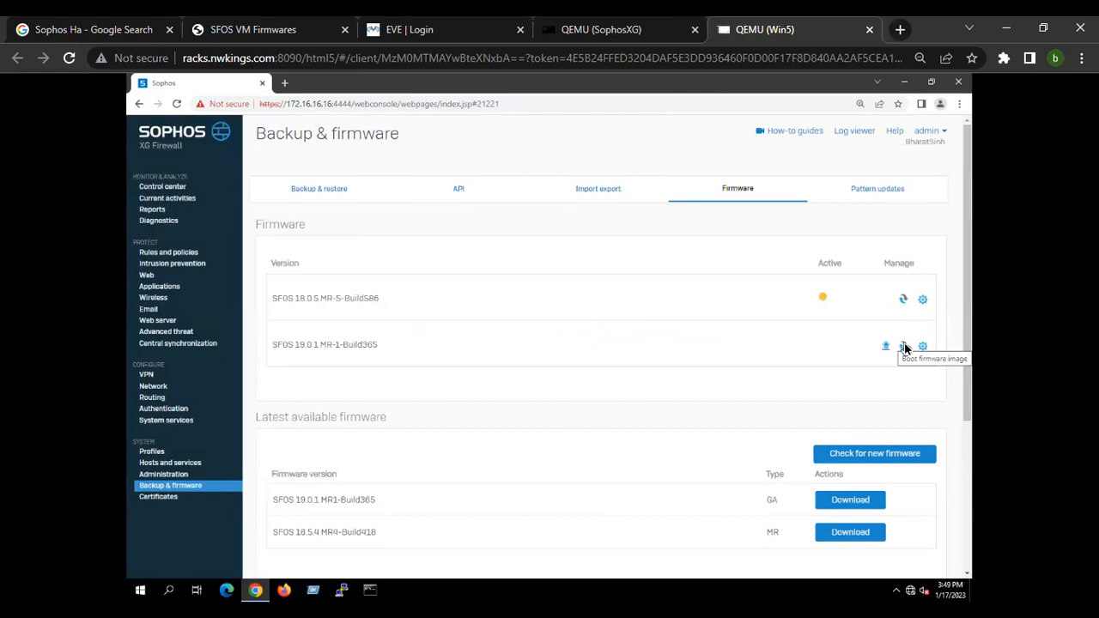
# Start booting the SFOS 19.0.1 MR-1-Build365 image, read the reboot warning, and close it.
pyautogui.click(904, 344)
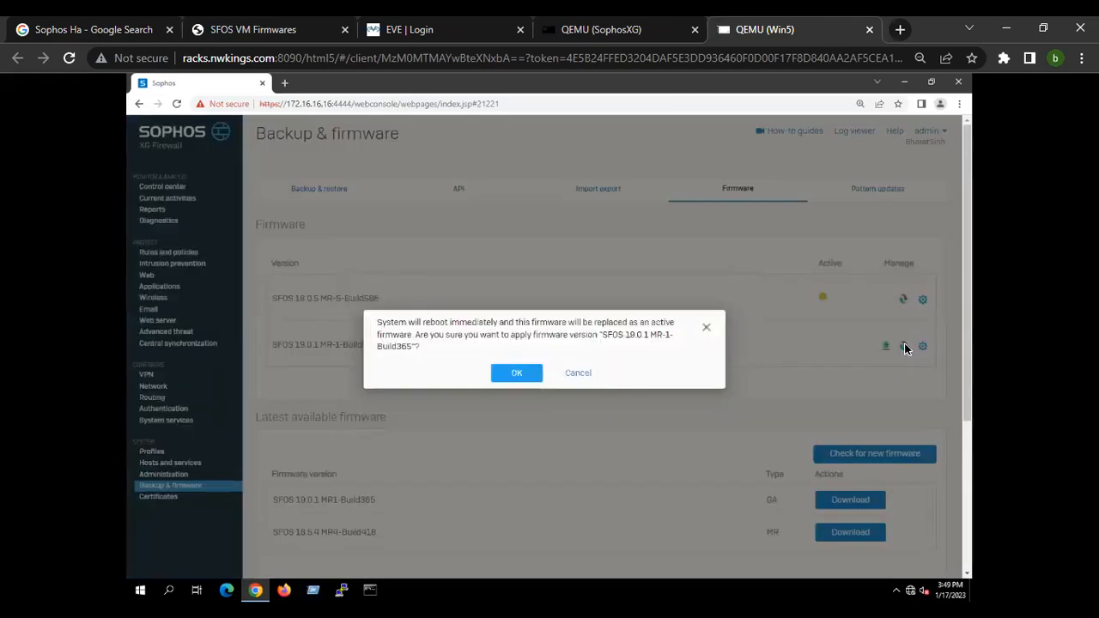
pyautogui.moveTo(387, 323); pyautogui.dragTo(636, 354)
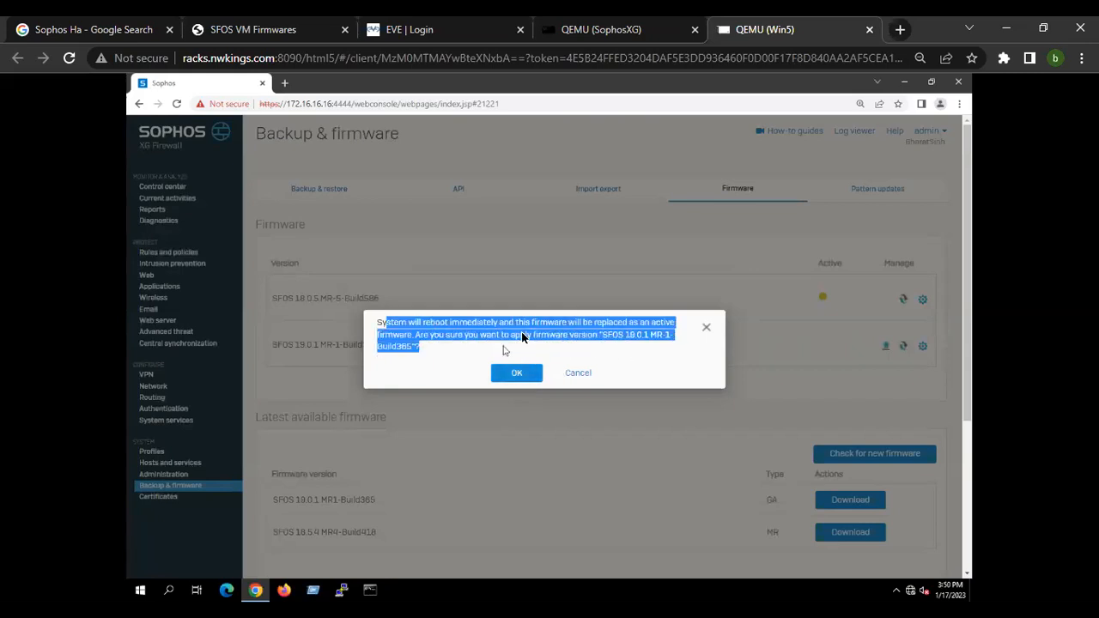
pyautogui.click(706, 328)
# Compare the installed firmware versions with the entries in the latest available firmware list.
pyautogui.moveTo(273, 299); pyautogui.dragTo(400, 307)
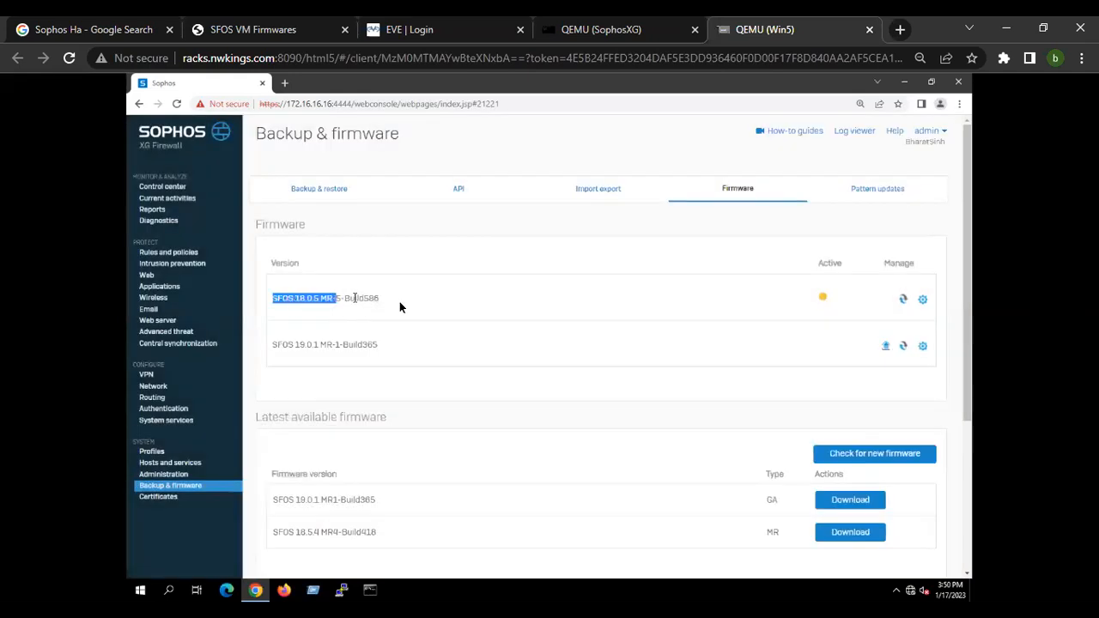
pyautogui.moveTo(272, 344); pyautogui.dragTo(397, 350)
pyautogui.moveTo(248, 418); pyautogui.dragTo(412, 417)
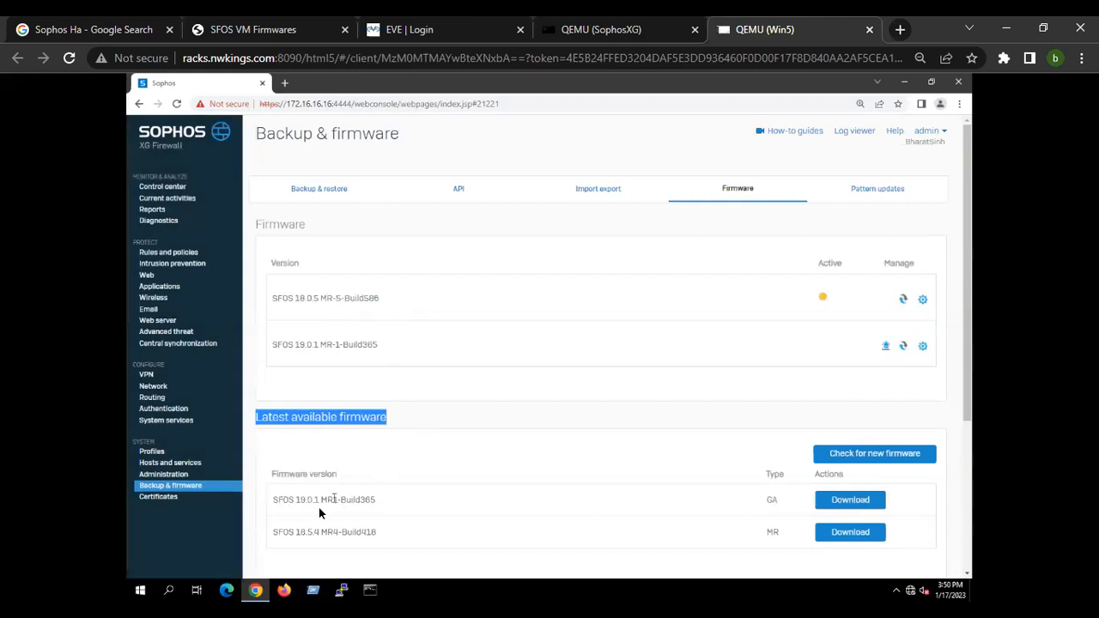
pyautogui.moveTo(296, 531); pyautogui.dragTo(380, 532)
pyautogui.moveTo(289, 500); pyautogui.dragTo(389, 500)
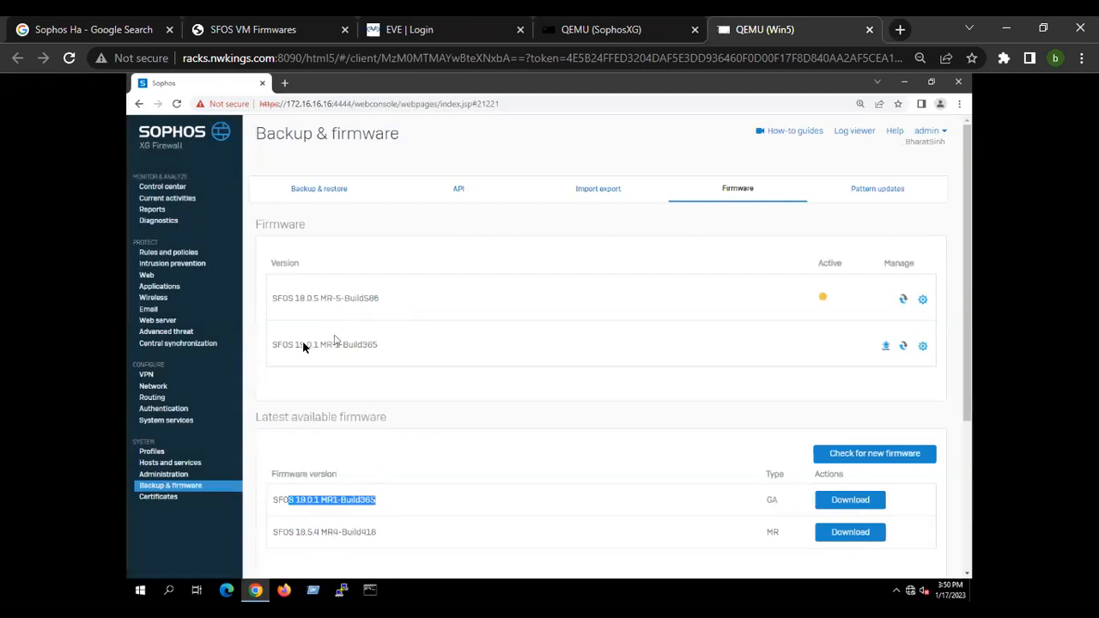
pyautogui.moveTo(301, 346); pyautogui.dragTo(387, 346)
pyautogui.moveTo(295, 500); pyautogui.dragTo(377, 499)
pyautogui.moveTo(273, 532); pyautogui.dragTo(383, 534)
pyautogui.moveTo(283, 300); pyautogui.dragTo(414, 310)
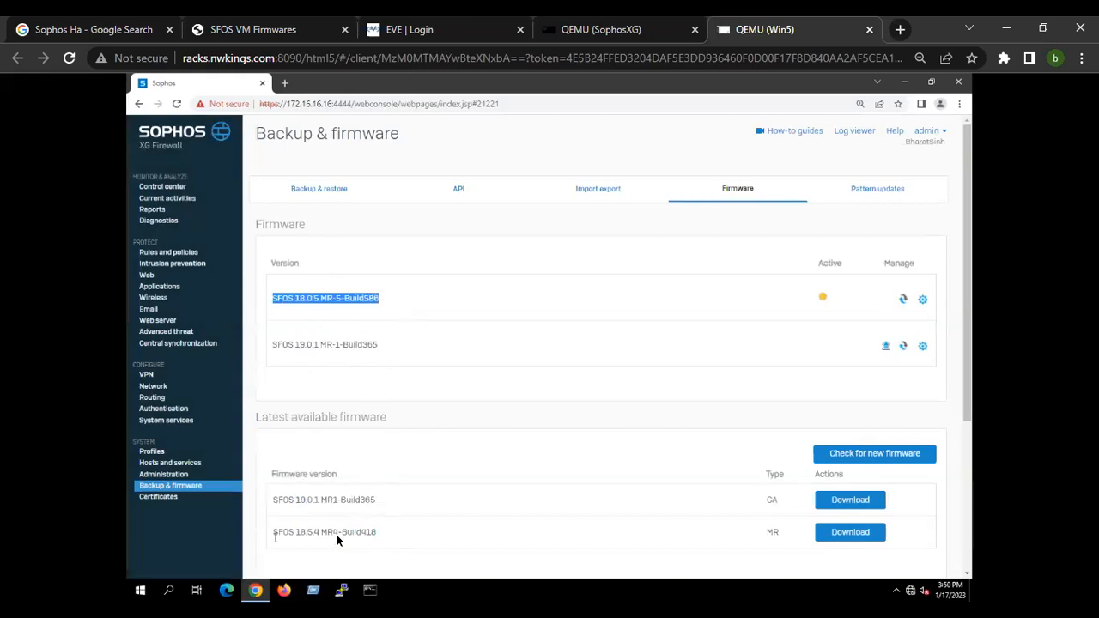
pyautogui.moveTo(275, 535); pyautogui.dragTo(381, 532)
# Download the SFOS 18.5.4 MR4-Build418 firmware from the latest available firmware list.
pyautogui.click(858, 533)
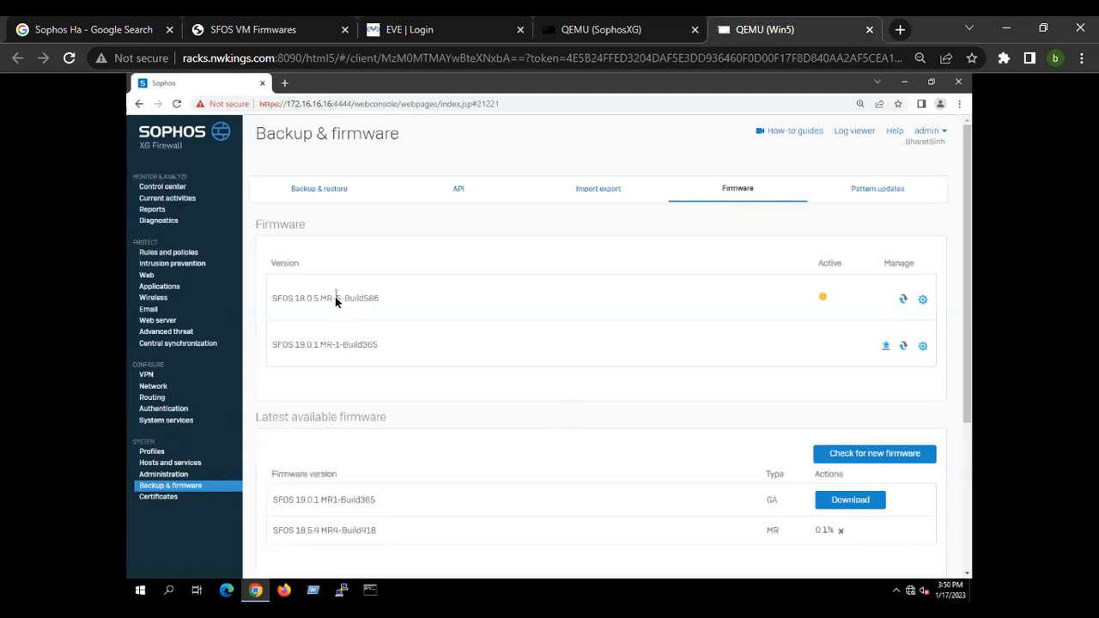
pyautogui.moveTo(294, 299); pyautogui.dragTo(382, 299)
pyautogui.click(457, 395)
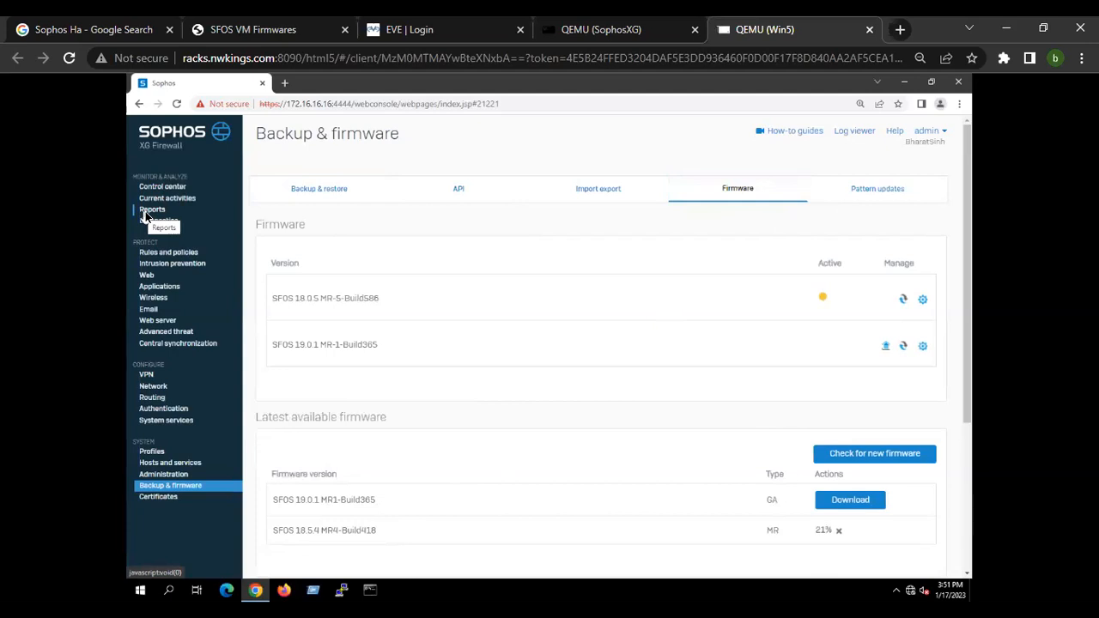
# Open the Log viewer and filter its events to Admin.
pyautogui.click(927, 136)
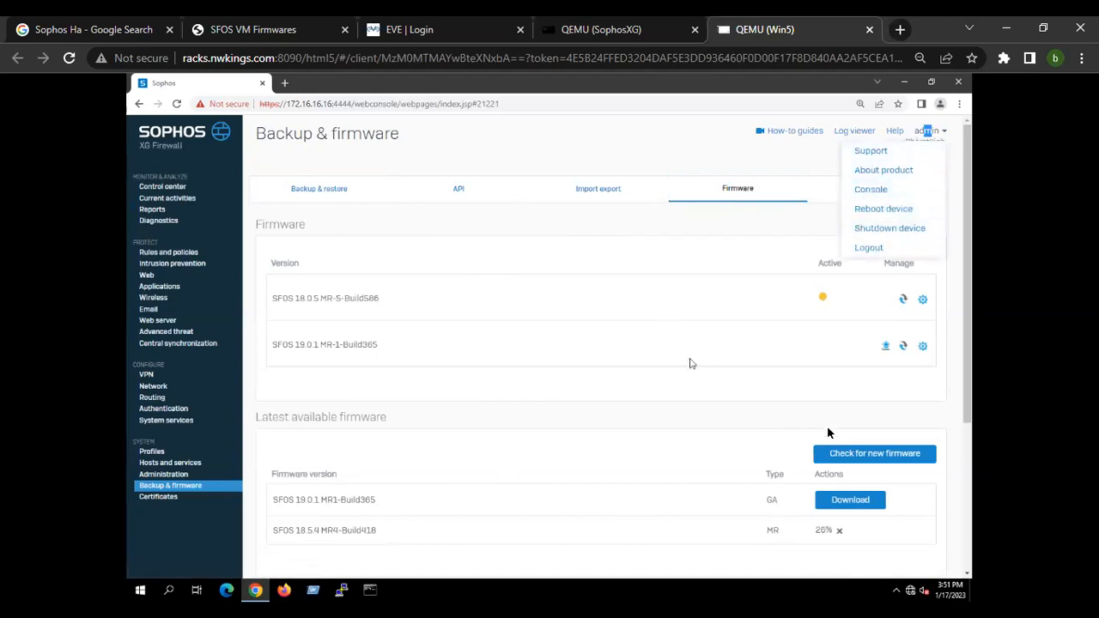
pyautogui.click(769, 437)
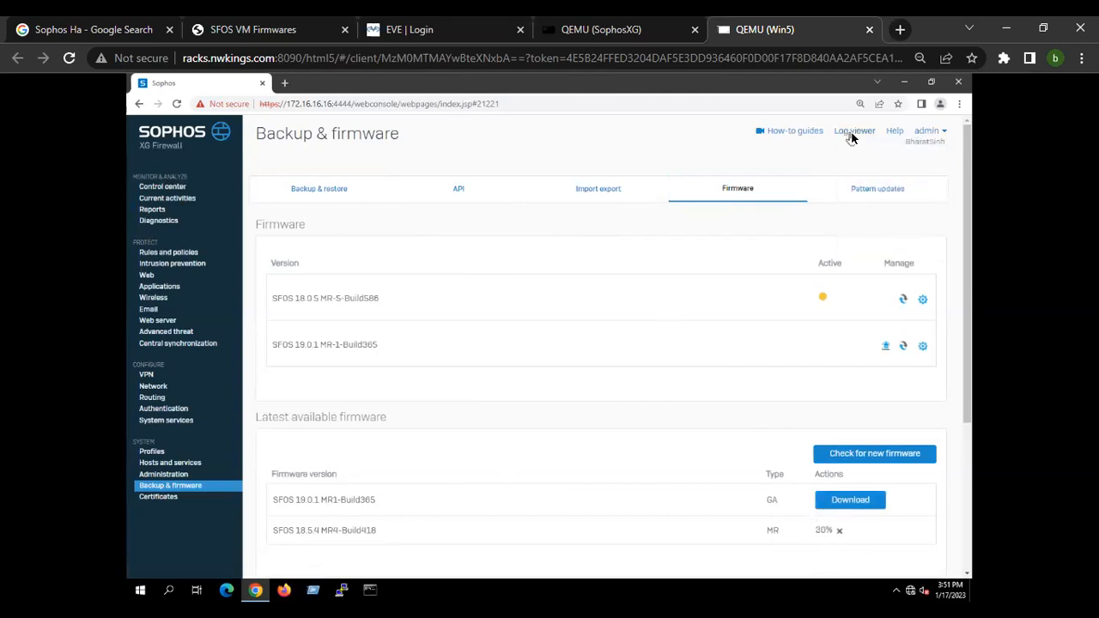
pyautogui.moveTo(851, 135); pyautogui.dragTo(711, 207)
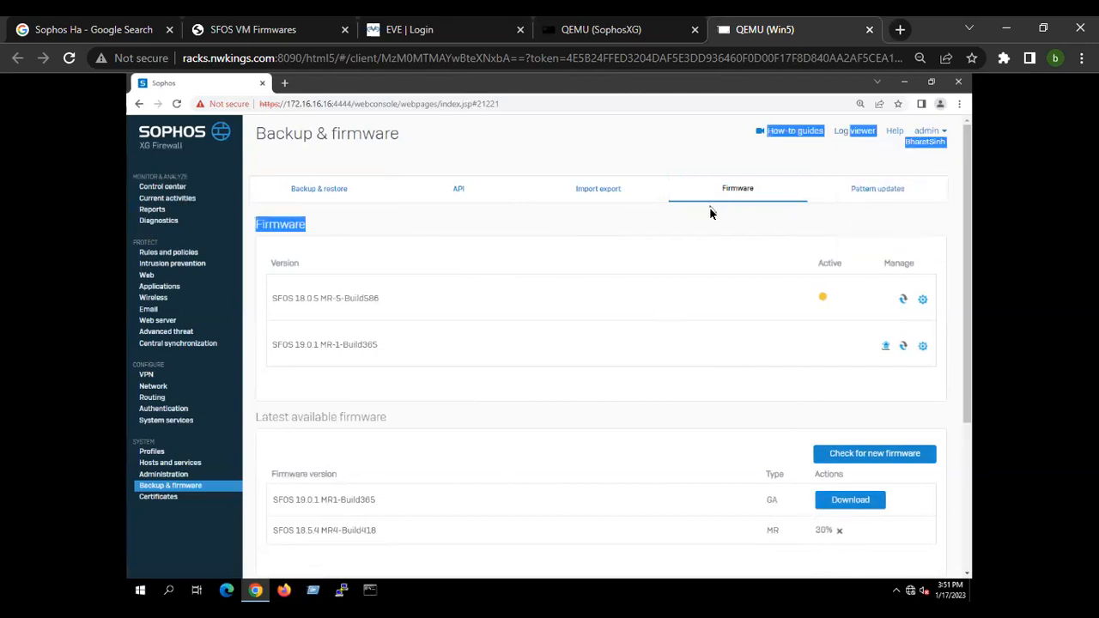
pyautogui.click(865, 132)
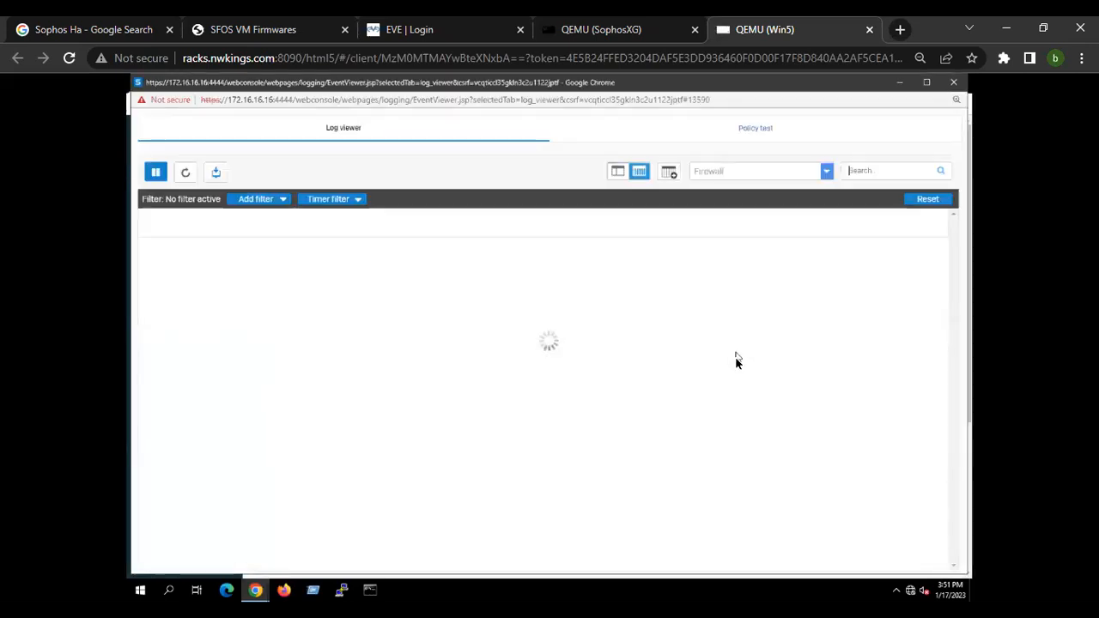
pyautogui.click(712, 176)
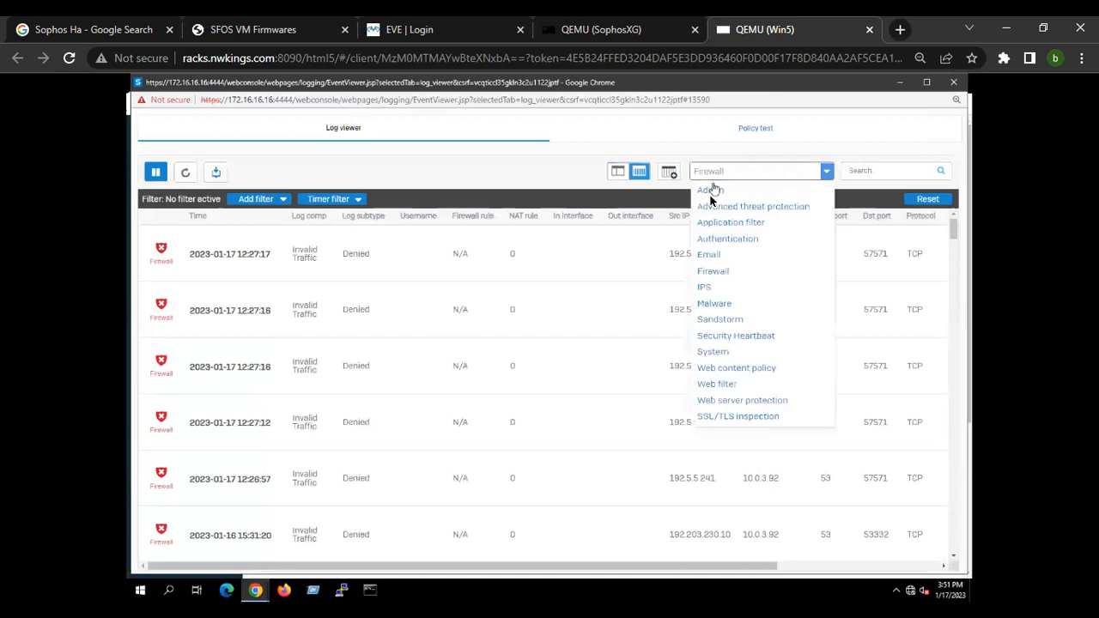
pyautogui.click(710, 191)
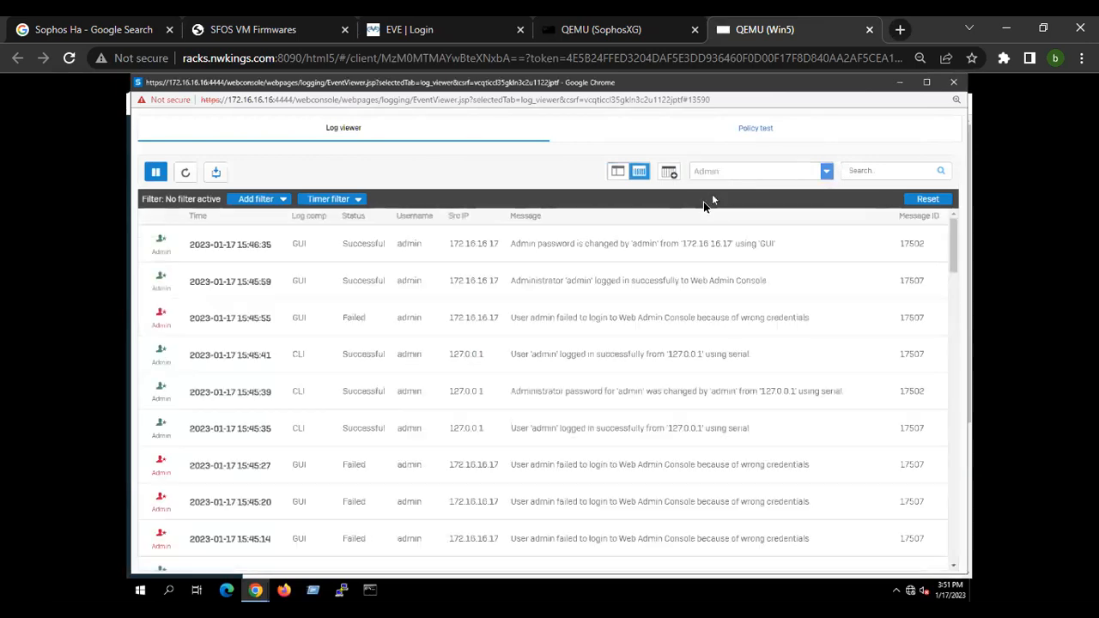
# Scroll through the admin event log entries.
pyautogui.scroll(-3, 608, 476)
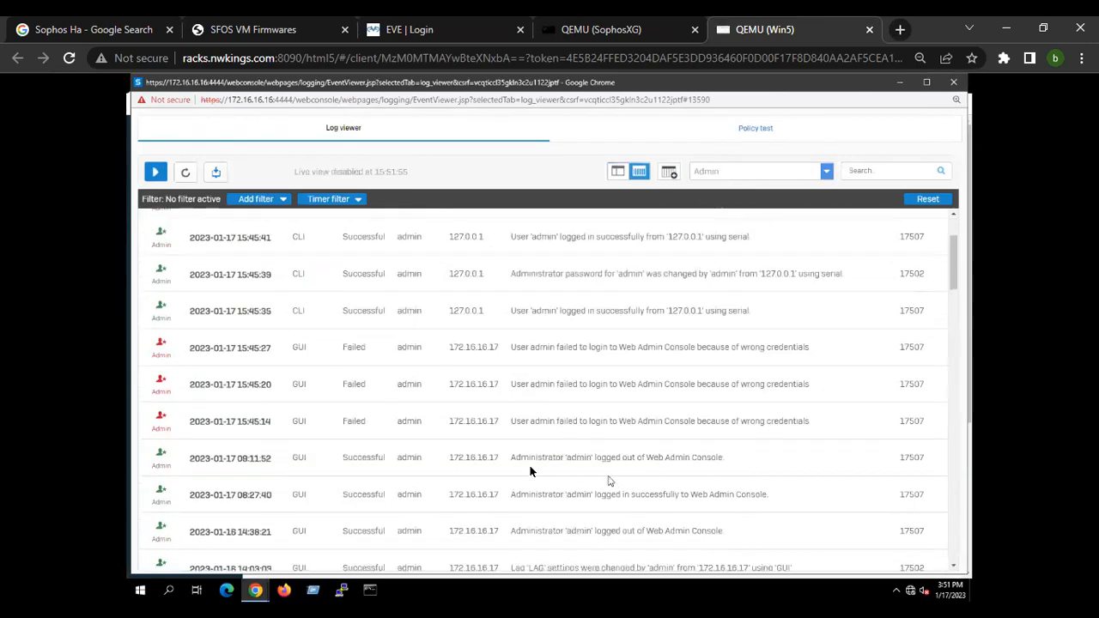
pyautogui.scroll(-5, 621, 502)
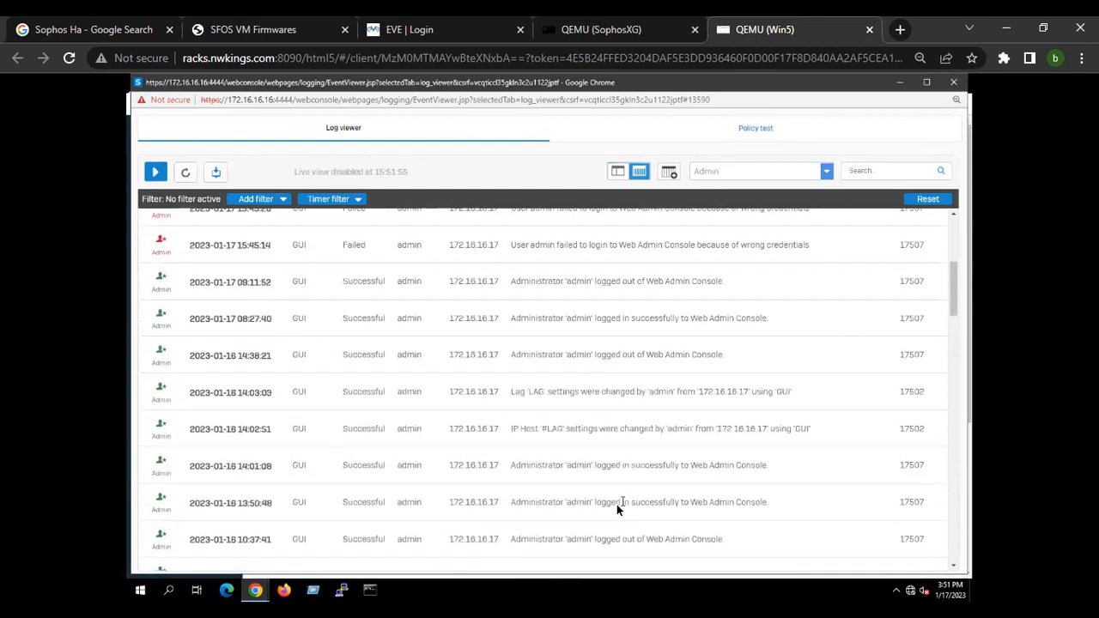
pyautogui.scroll(-3, 601, 485)
pyautogui.moveTo(507, 310); pyautogui.dragTo(847, 327)
pyautogui.scroll(-5, 539, 436)
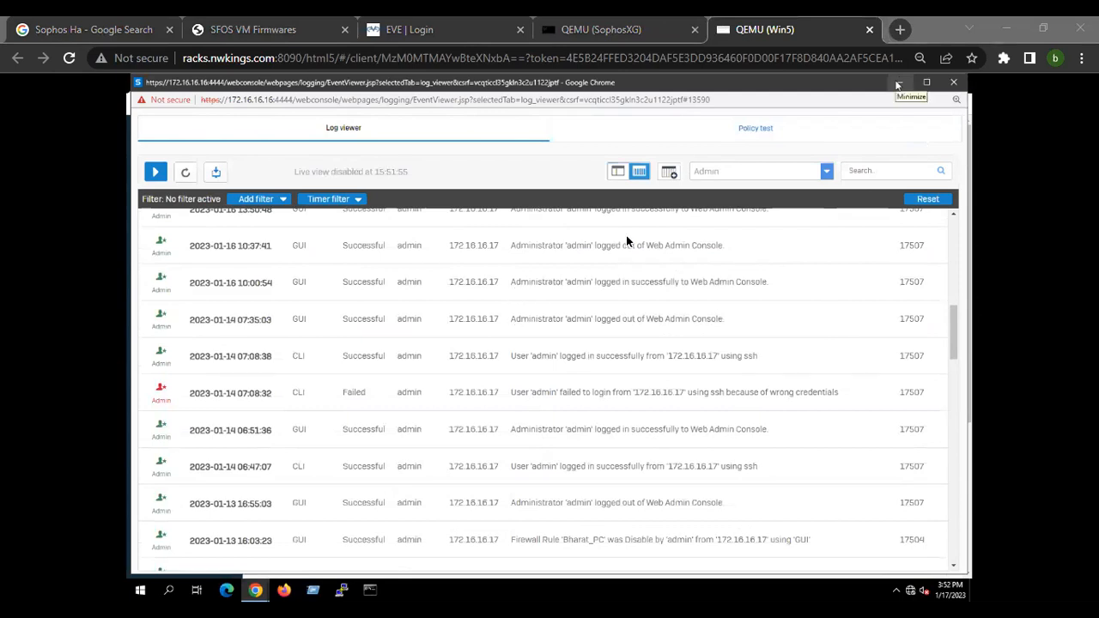
pyautogui.scroll(5, 708, 172)
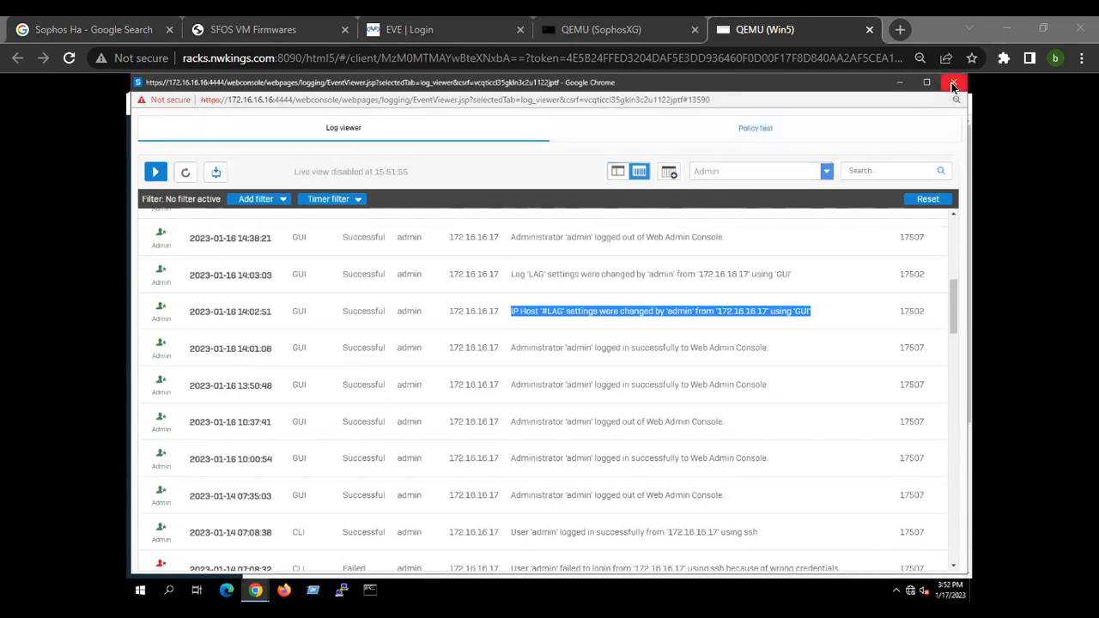
# Switch the Log viewer to Web filter events and close the log viewer window.
pyautogui.click(737, 170)
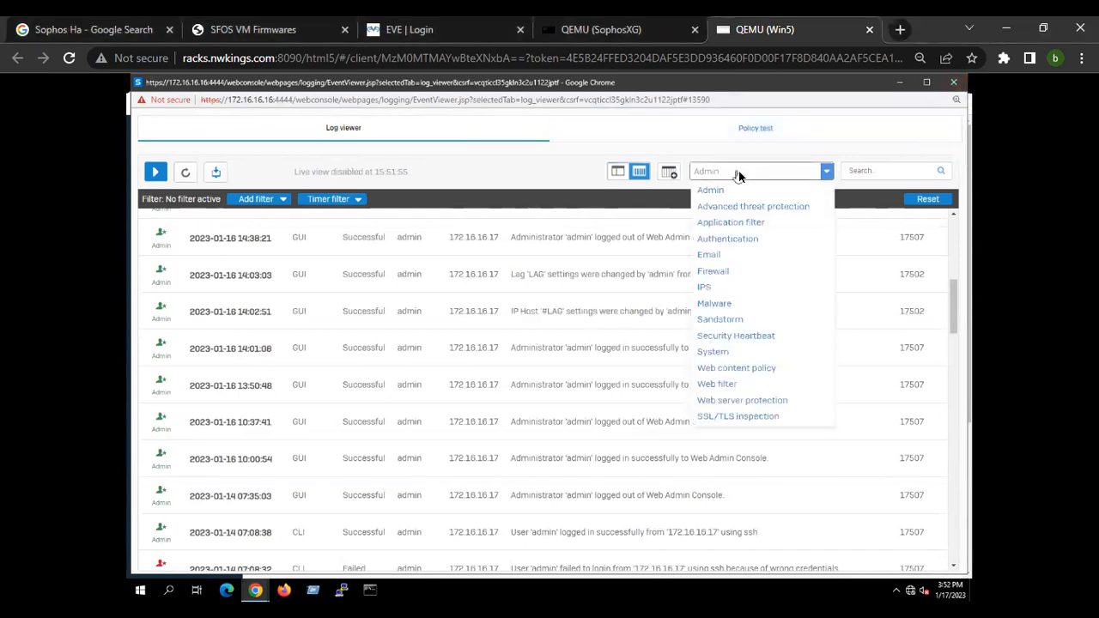
pyautogui.click(720, 385)
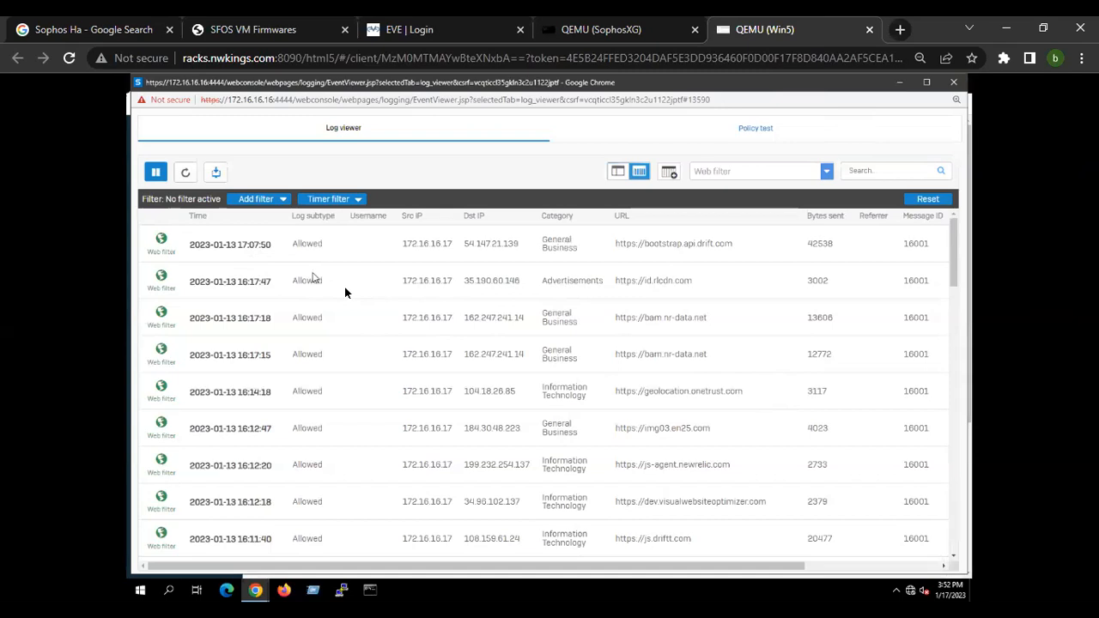
pyautogui.click(901, 83)
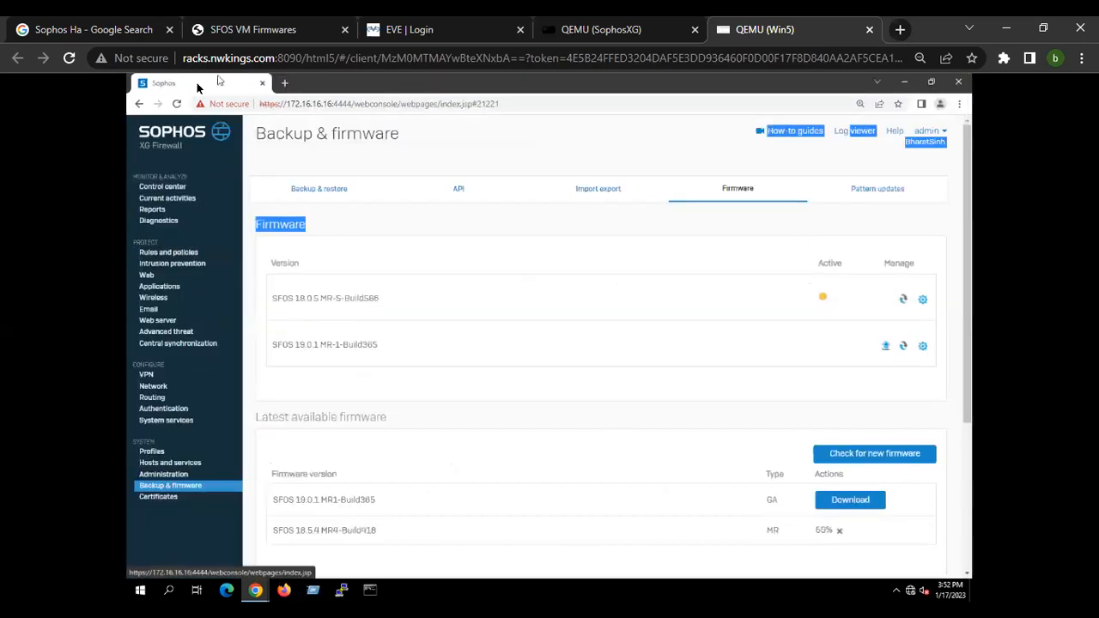
# In a duplicated console tab, open Rules and policies and filter the firewall rules by source zone LAN.
pyautogui.rightClick(196, 87)
pyautogui.click(250, 164)
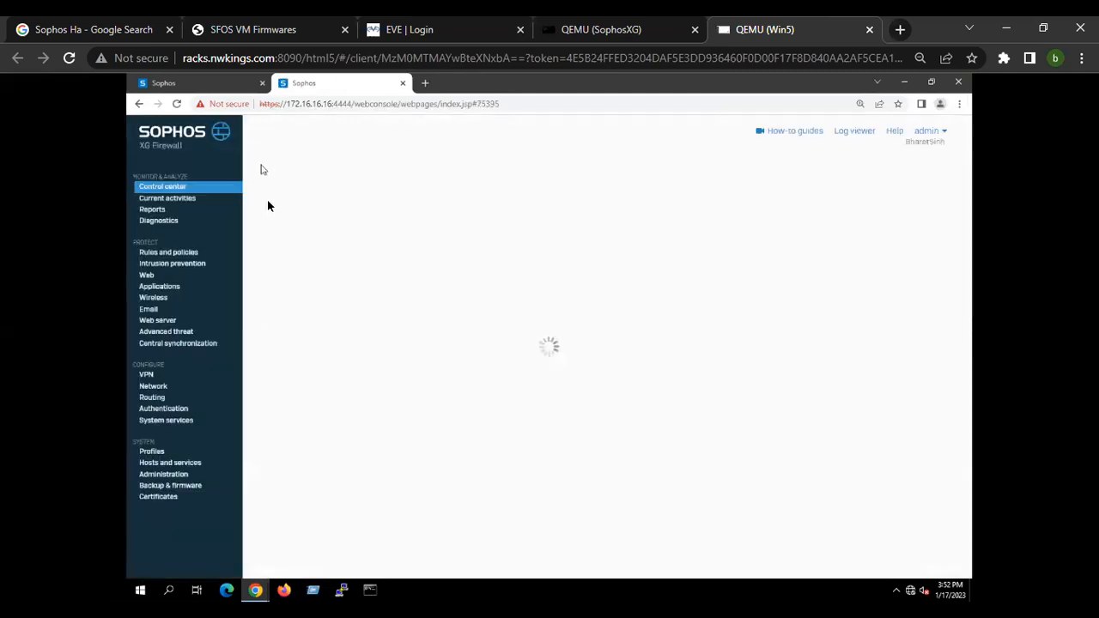
pyautogui.click(174, 254)
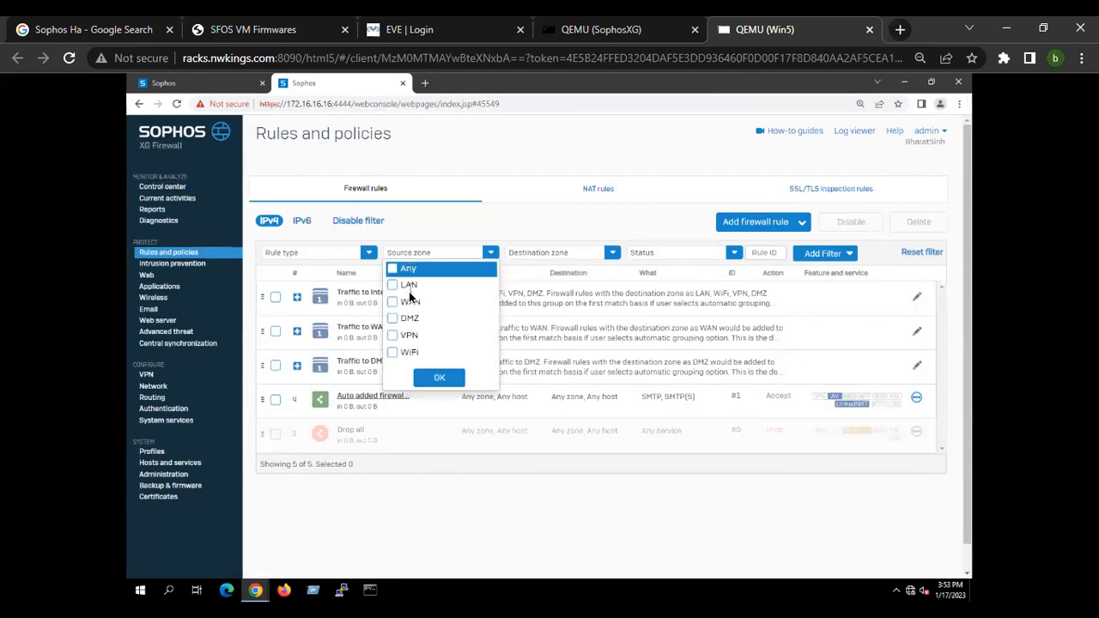
pyautogui.click(404, 284)
pyautogui.click(439, 379)
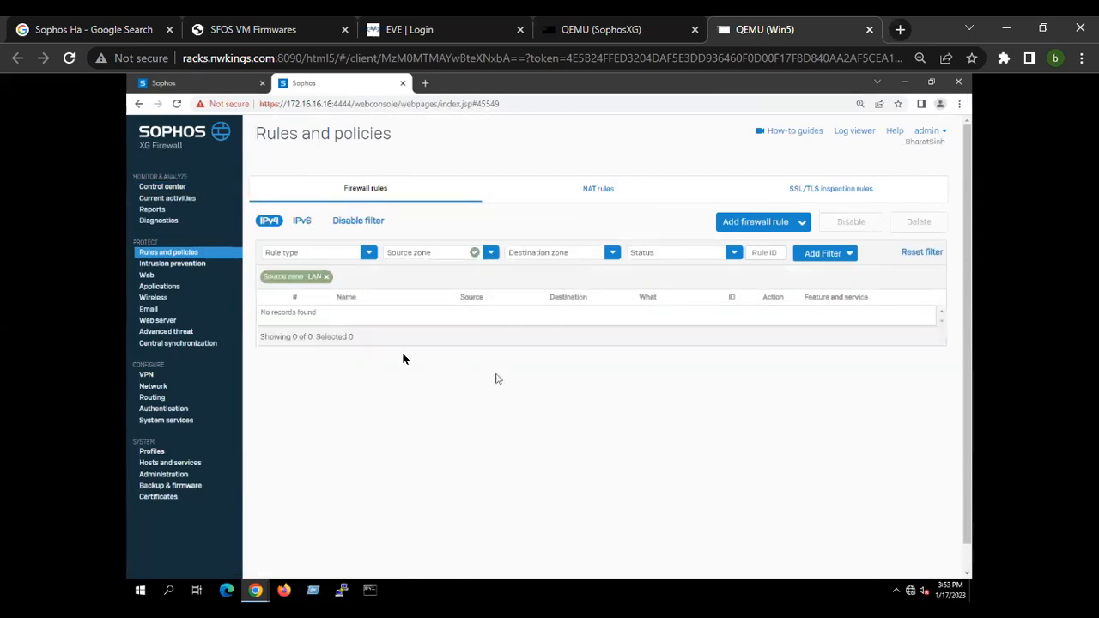
# Start a new firewall rule and enable Log firewall traffic.
pyautogui.click(760, 224)
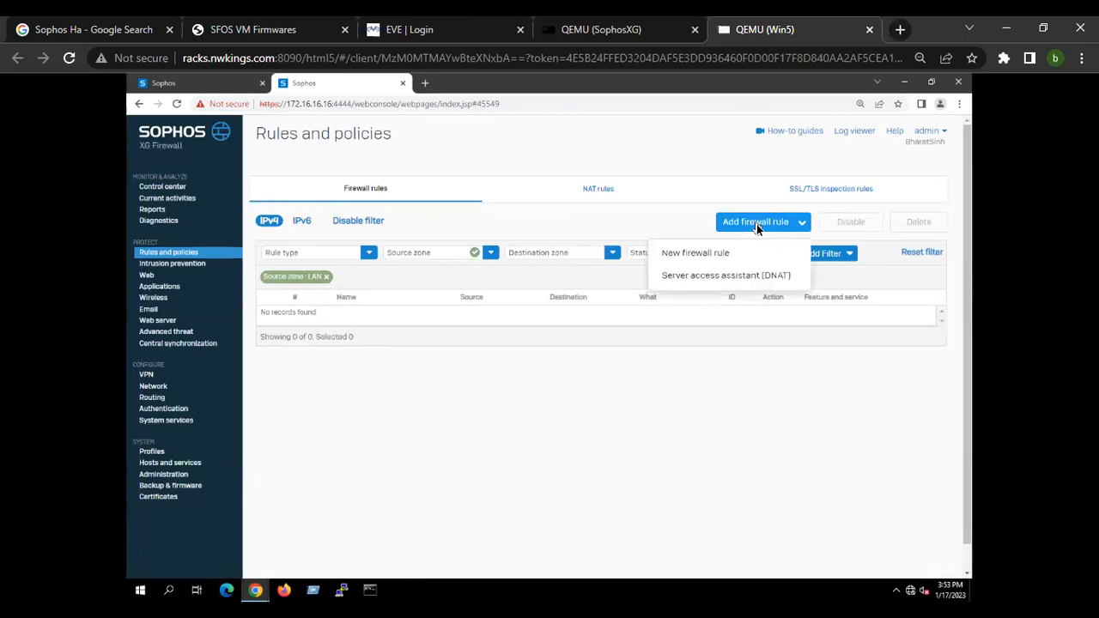
pyautogui.click(691, 255)
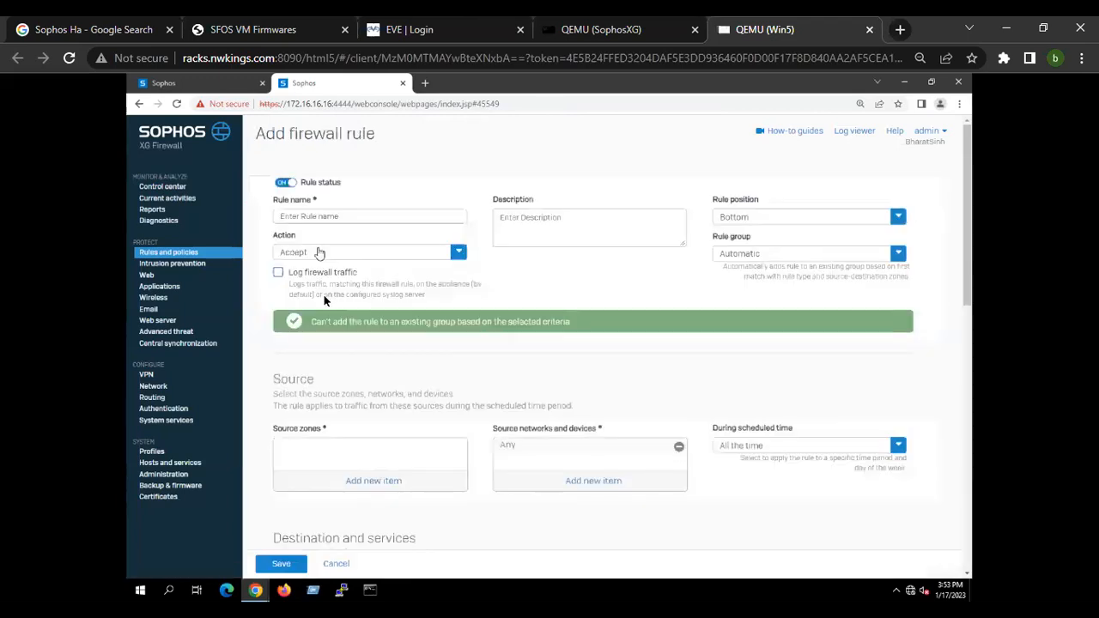
pyautogui.click(279, 273)
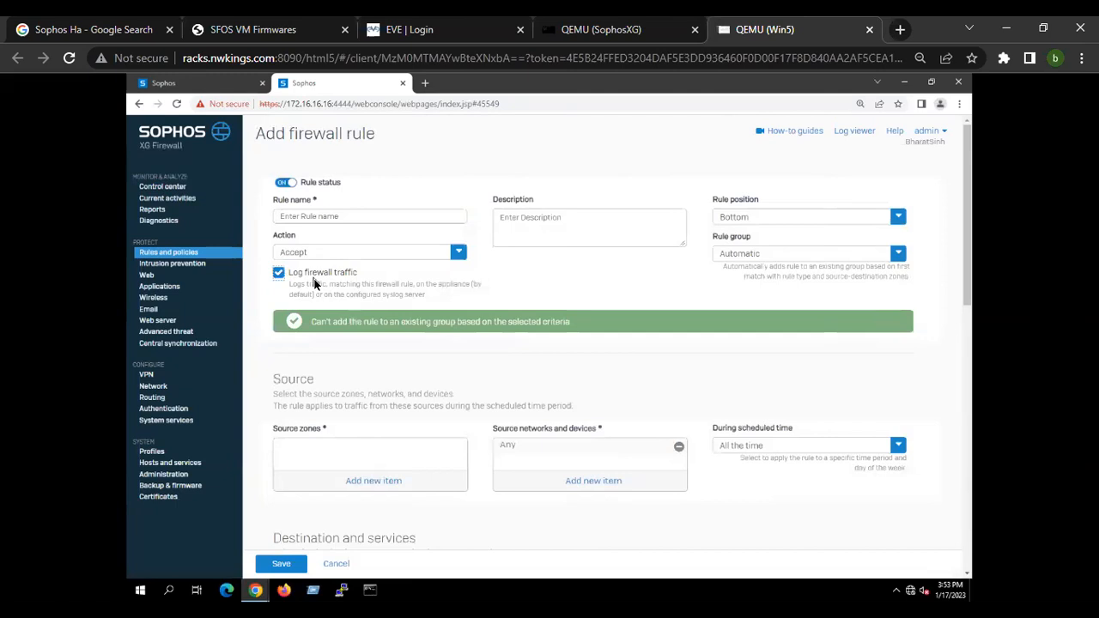
# Open a PuTTY SSH session to the firewall at 172.16.16.16.
pyautogui.click(344, 591)
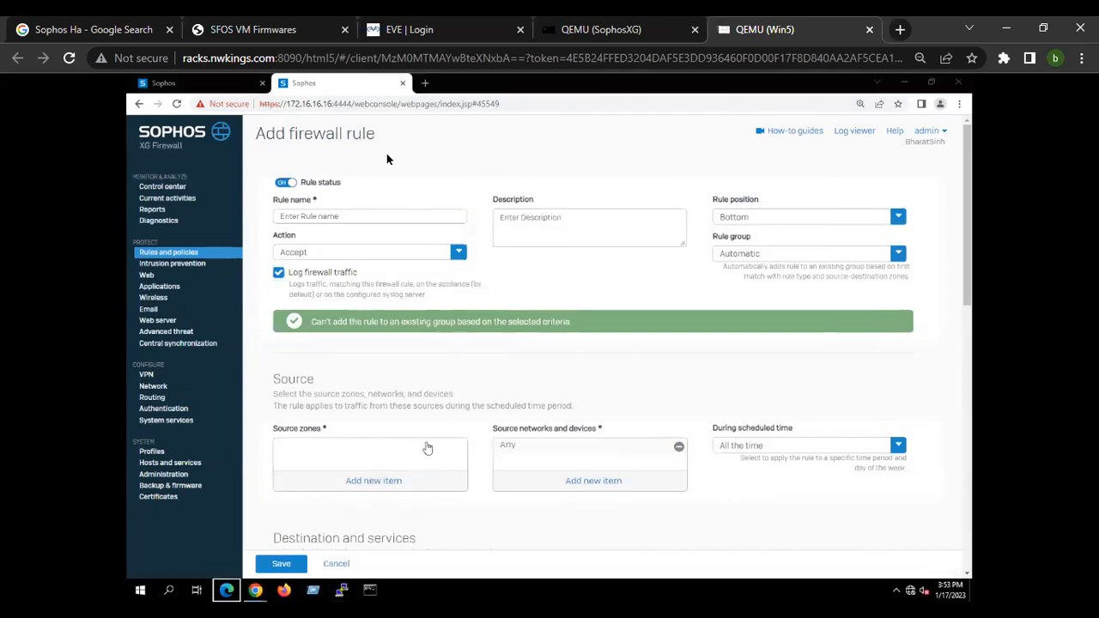
pyautogui.doubleClick(312, 104)
pyautogui.hotkey('ctrl', 'c')
pyautogui.click(344, 589)
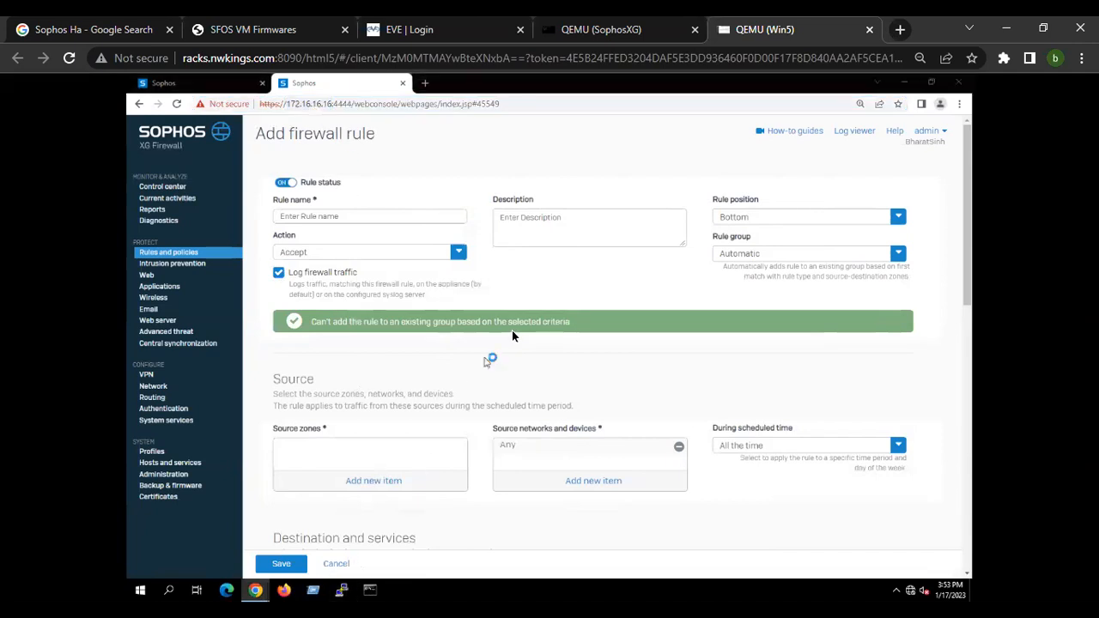
pyautogui.hotkey('ctrl', 'v')
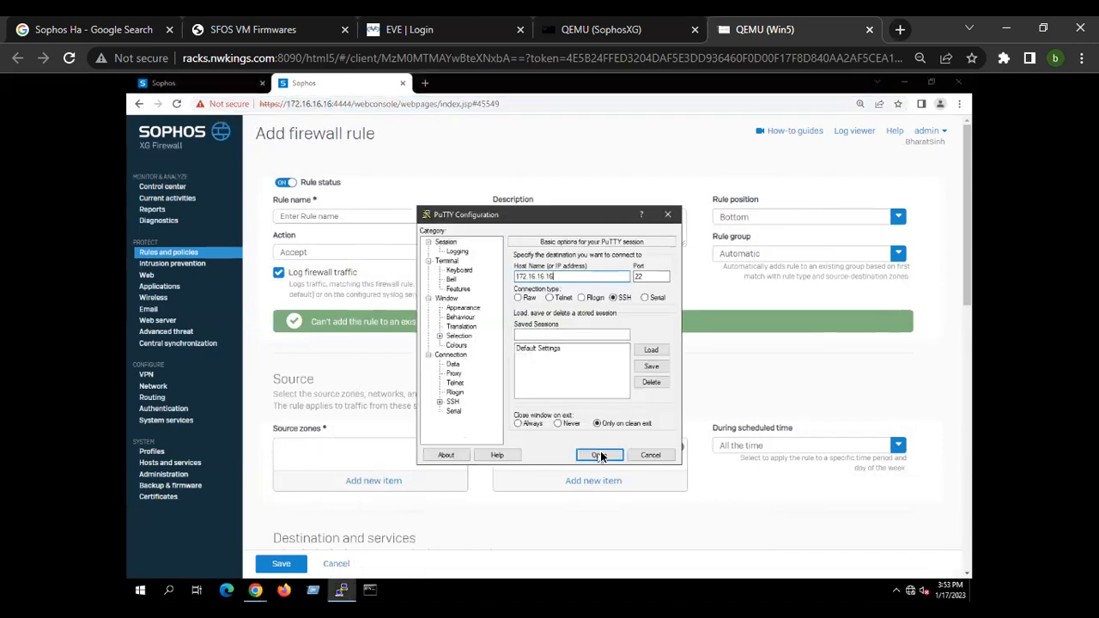
pyautogui.click(598, 456)
# Log in to the SSH console as admin with the account password.
pyautogui.write('admin')
pyautogui.press('Return')
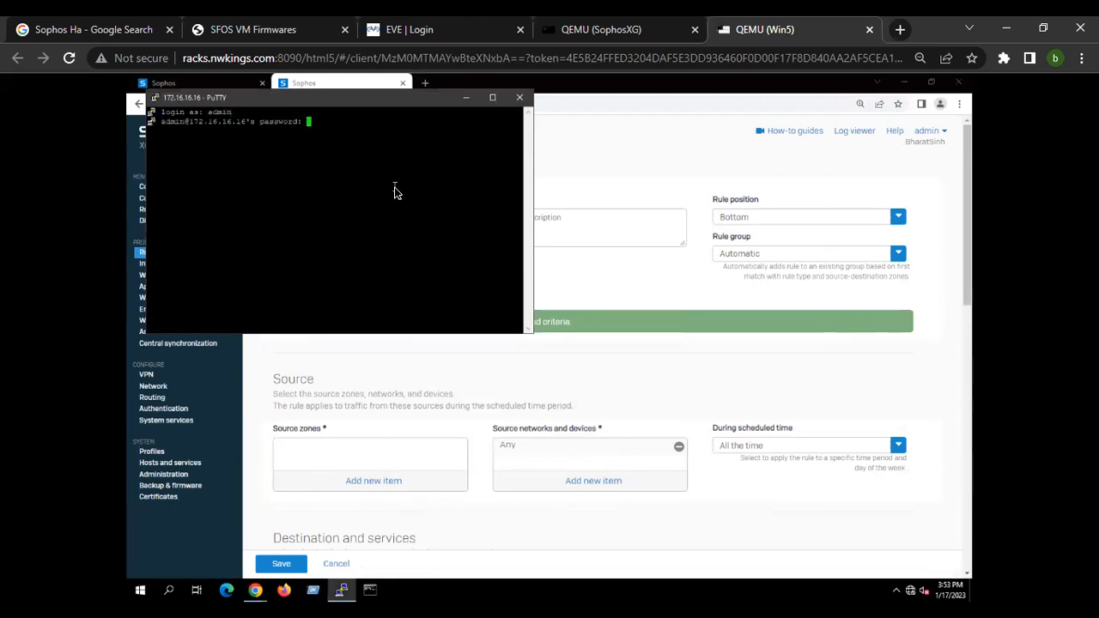
pyautogui.press('Return')
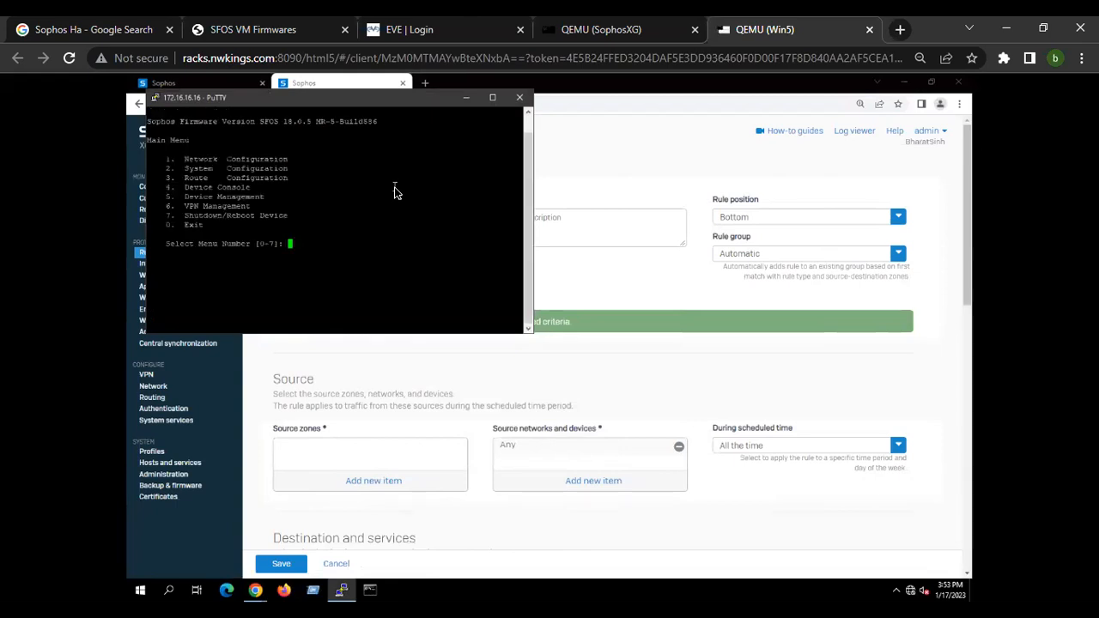
# Open the Device Console and try the show di and show dia commands.
pyautogui.write('4')
pyautogui.press('Return')
pyautogui.write('show')
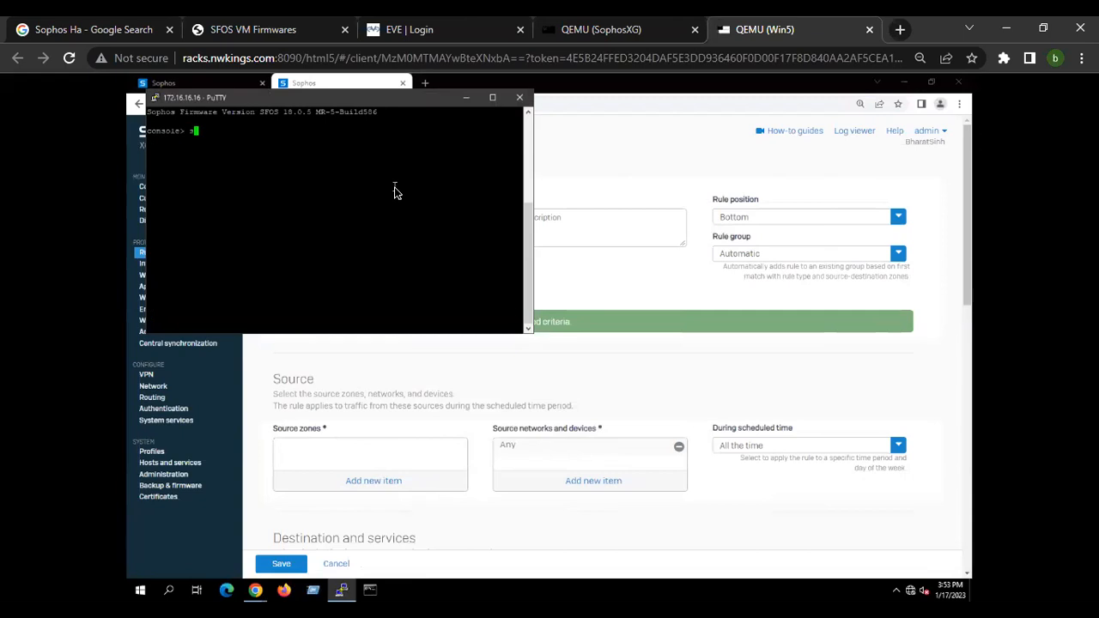
pyautogui.press('BackSpace')
pyautogui.press('BackSpace')
pyautogui.press('BackSpace')
pyautogui.press('BackSpace')
pyautogui.write('ow di')
pyautogui.press('Return')
pyautogui.press('Up')
pyautogui.press('BackSpace')
pyautogui.press('Left')
pyautogui.press('Left')
pyautogui.press('Left')
pyautogui.press('Left')
pyautogui.write('h')
pyautogui.press('End')
pyautogui.write('i')
pyautogui.press('Tab')
pyautogui.write('a')
pyautogui.press('Tab')
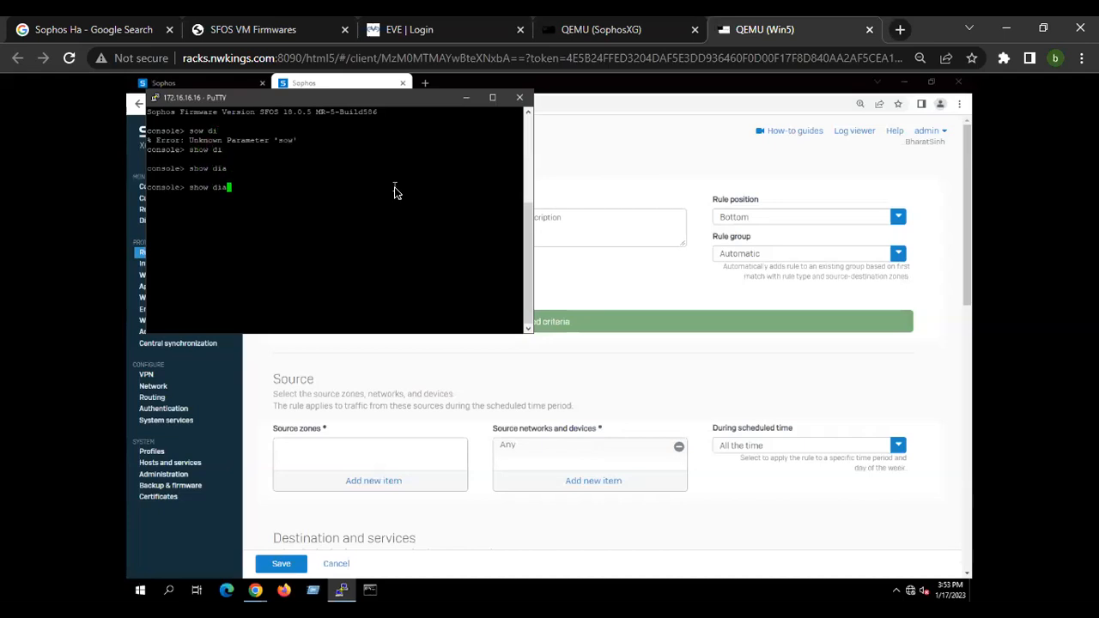
# Run system diagnostics show disk in the Device Console.
pyautogui.press('BackSpace')
pyautogui.press('BackSpace')
pyautogui.press('BackSpace')
pyautogui.press('BackSpace')
pyautogui.press('BackSpace')
pyautogui.press('BackSpace')
pyautogui.press('BackSpace')
pyautogui.press('BackSpace')
pyautogui.write('system di')
pyautogui.press('Tab')
pyautogui.press('Tab')
pyautogui.write('a')
pyautogui.press('Tab')
pyautogui.press('Tab')
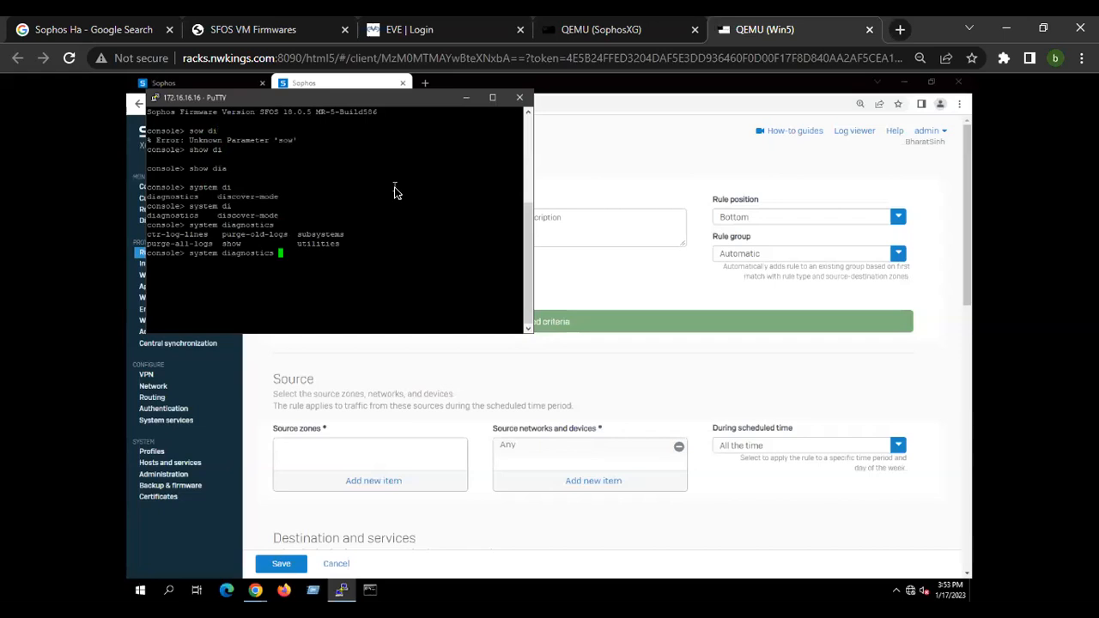
pyautogui.write('show disk')
pyautogui.press('Return')
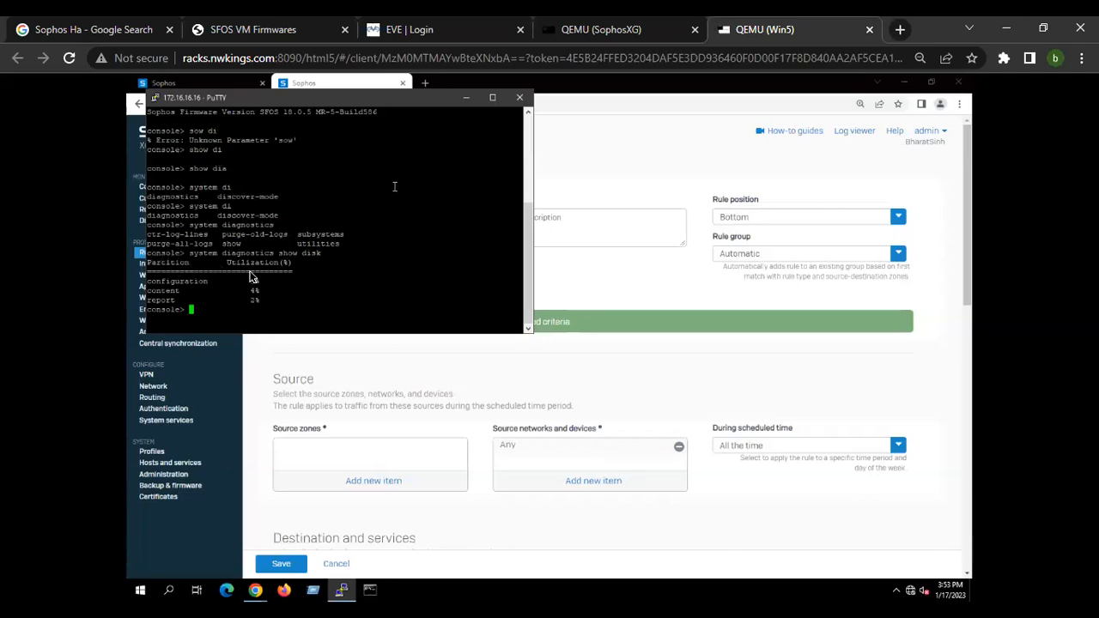
# Change the PuTTY window font to Courier New, 20 point.
pyautogui.scroll(10, 314, 277)
pyautogui.rightClick(273, 100)
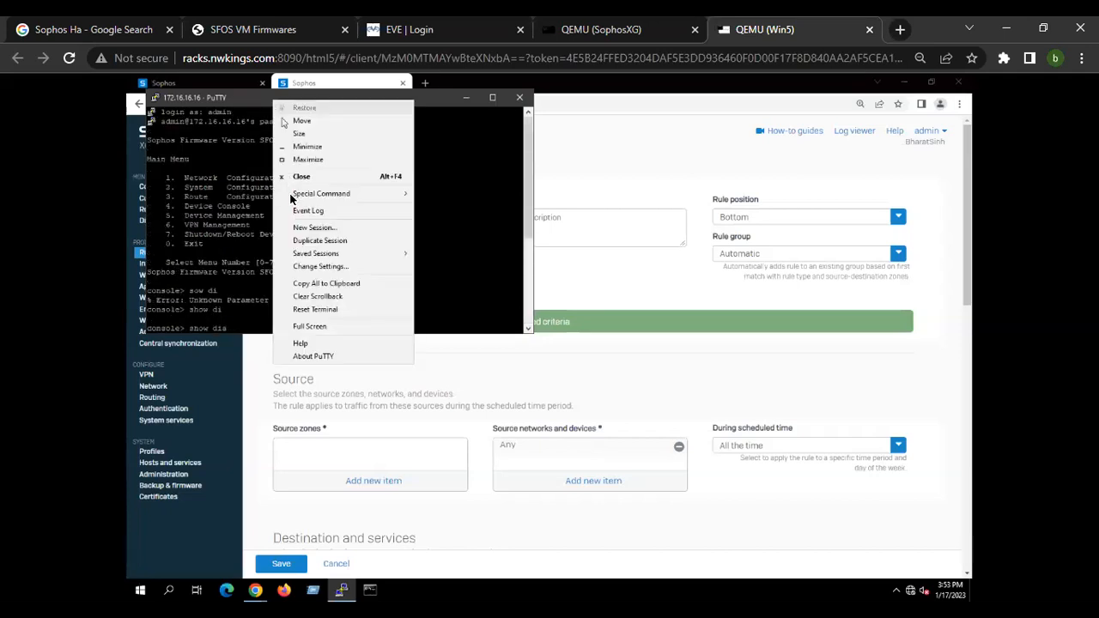
pyautogui.click(316, 267)
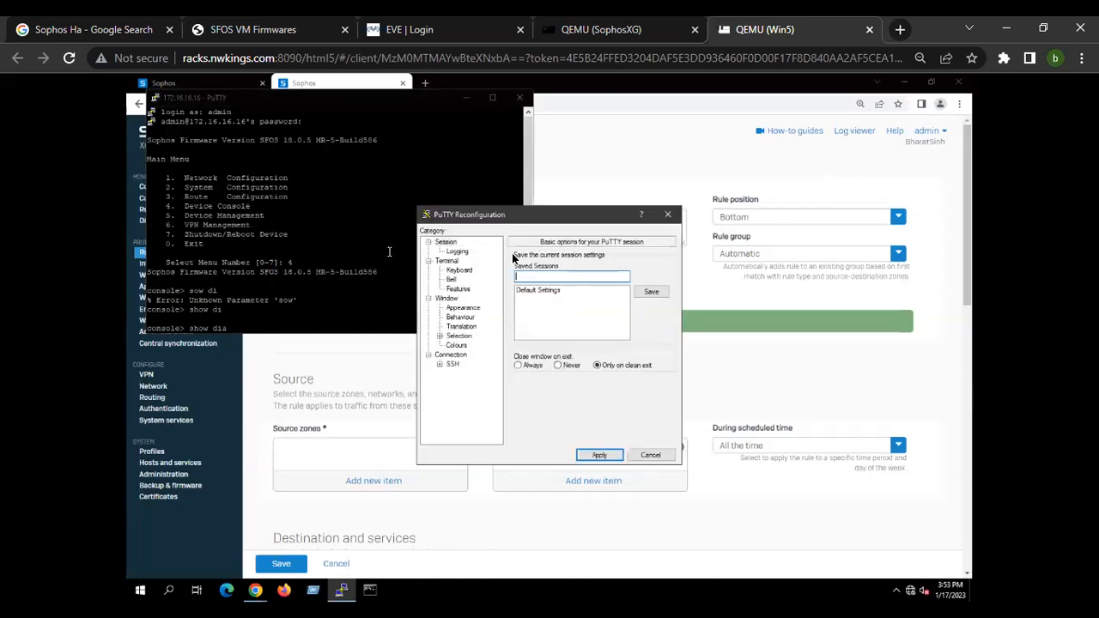
pyautogui.click(462, 307)
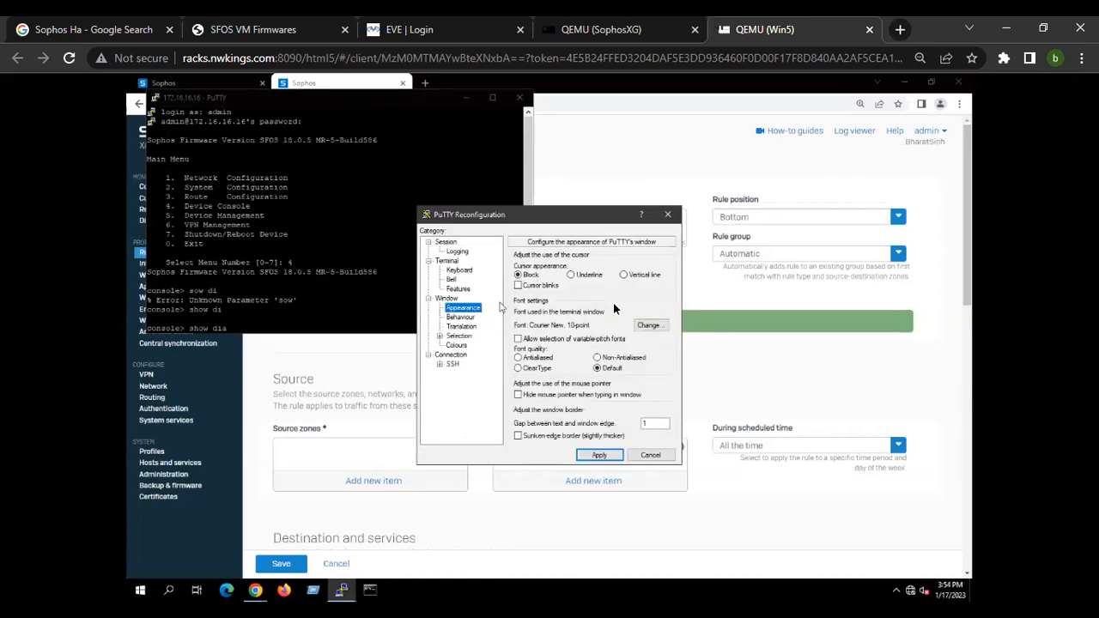
pyautogui.click(648, 326)
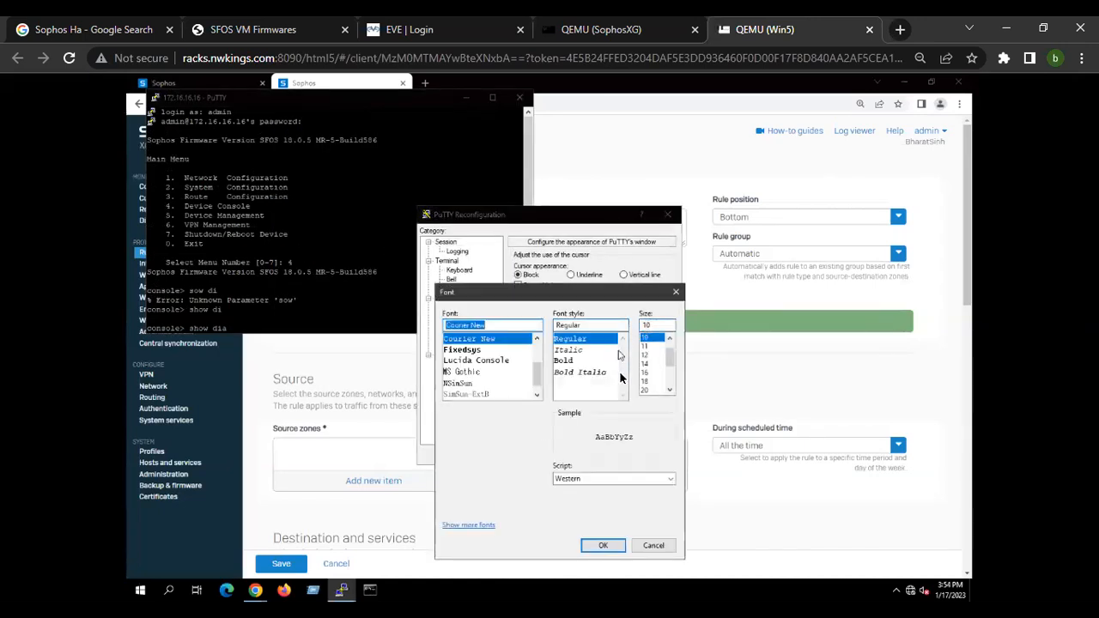
pyautogui.click(652, 391)
pyautogui.click(602, 546)
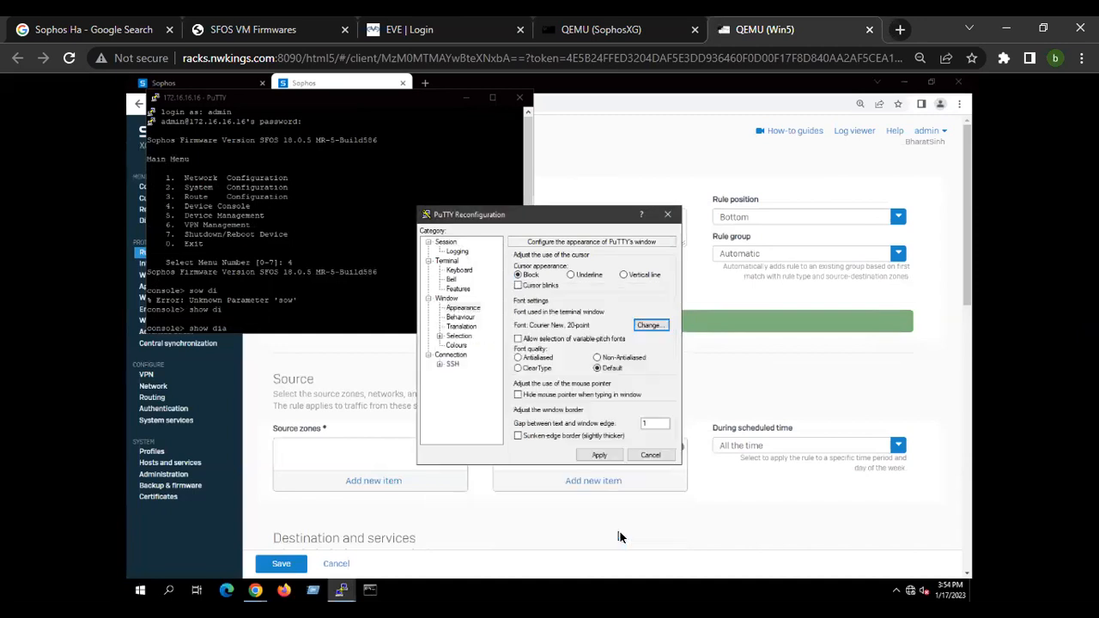
pyautogui.click(599, 455)
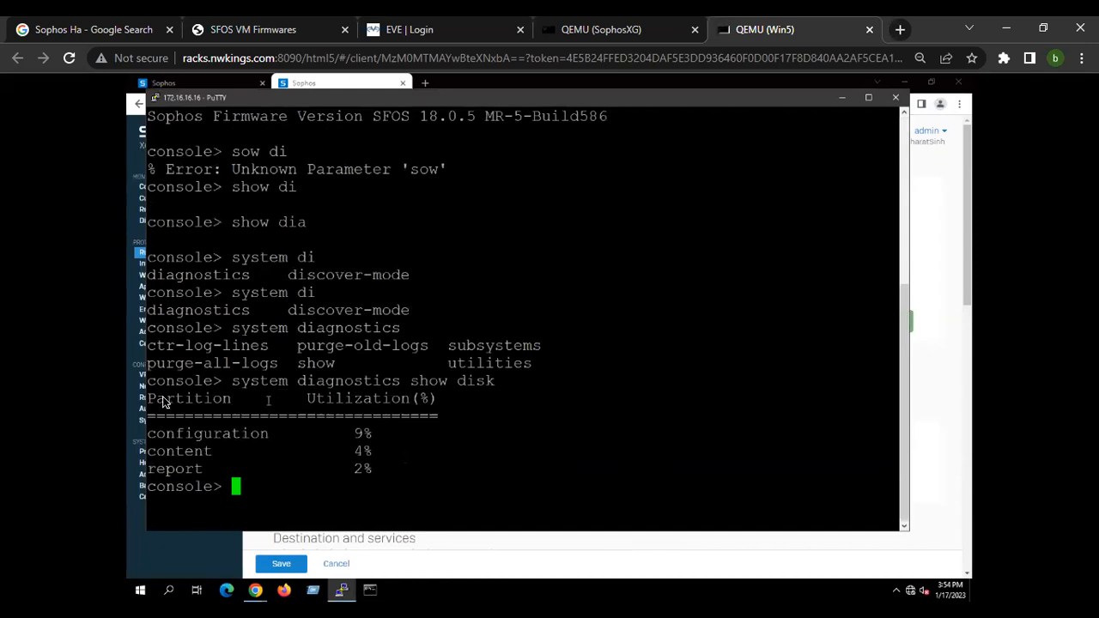
# Highlight the disk utilization output in the console.
pyautogui.moveTo(151, 378); pyautogui.dragTo(460, 489)
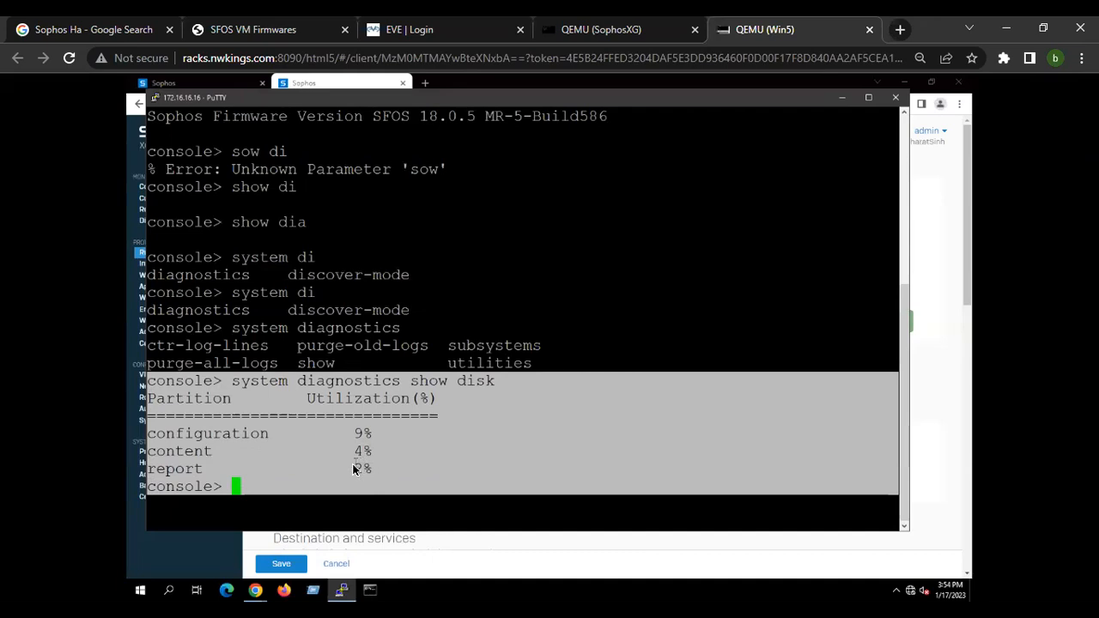
pyautogui.click(843, 97)
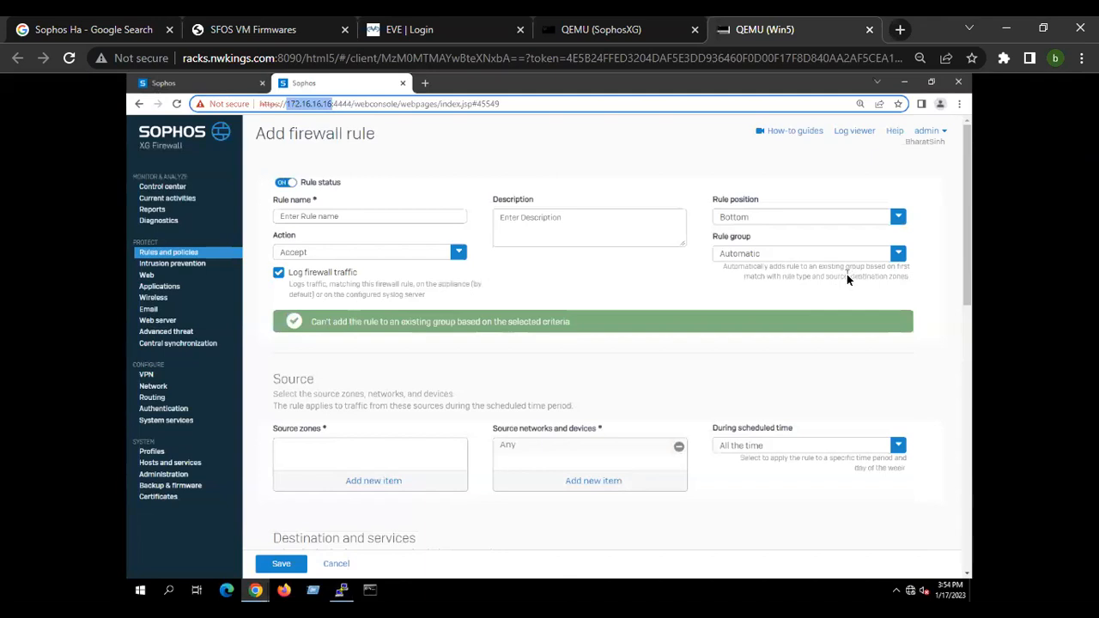
pyautogui.click(342, 589)
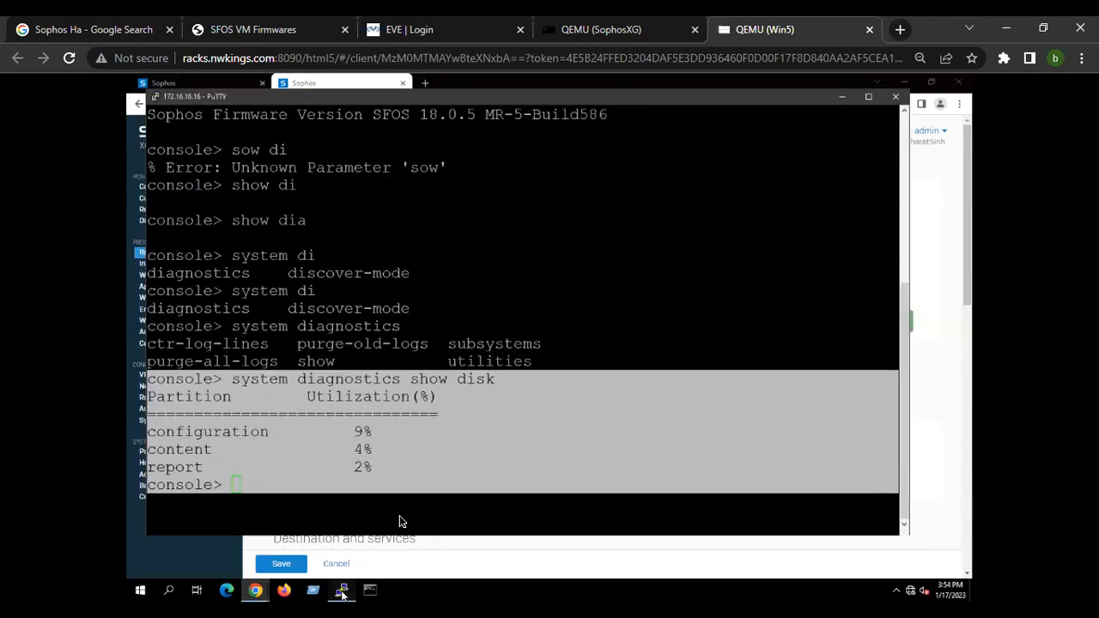
# Exit the Device Console, then open and leave the System Configuration menu.
pyautogui.write('exit')
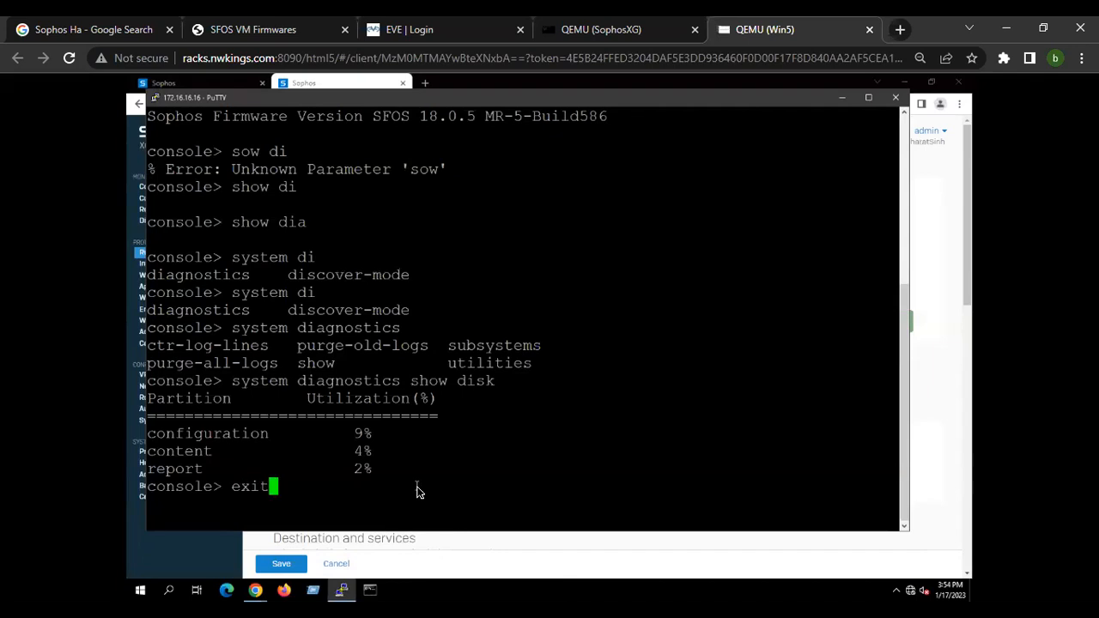
pyautogui.press('Return')
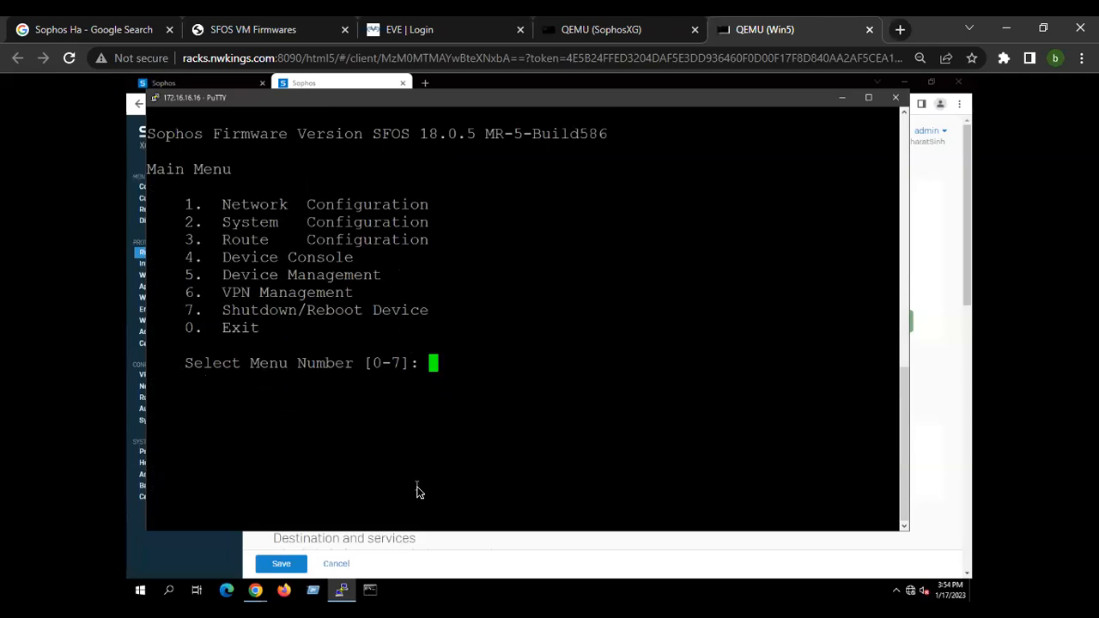
pyautogui.write('2')
pyautogui.press('Return')
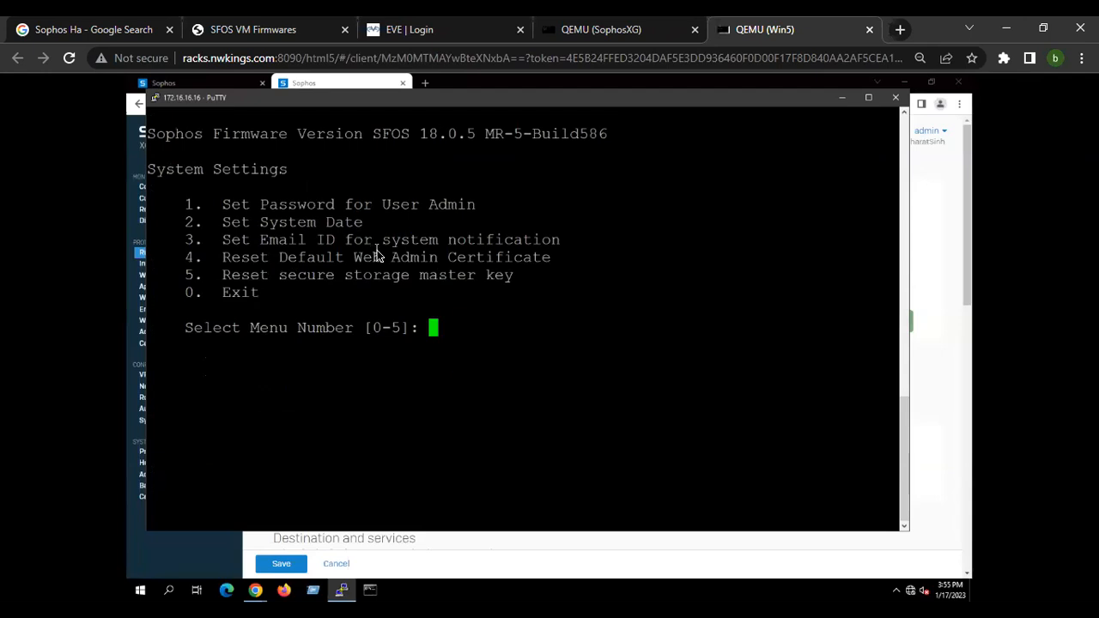
pyautogui.write('0')
pyautogui.press('Return')
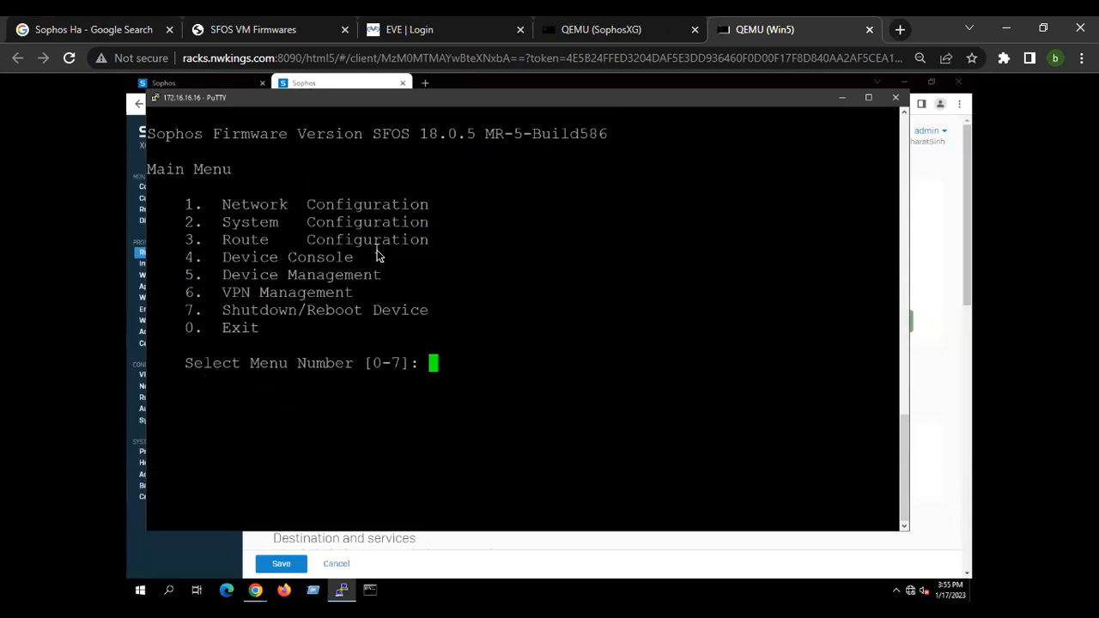
# Open Device Management and select Flush Device Reports, leaving the reboot confirmation unanswered.
pyautogui.write('3')
pyautogui.press('BackSpace')
pyautogui.press('Return')
pyautogui.write('5')
pyautogui.press('Return')
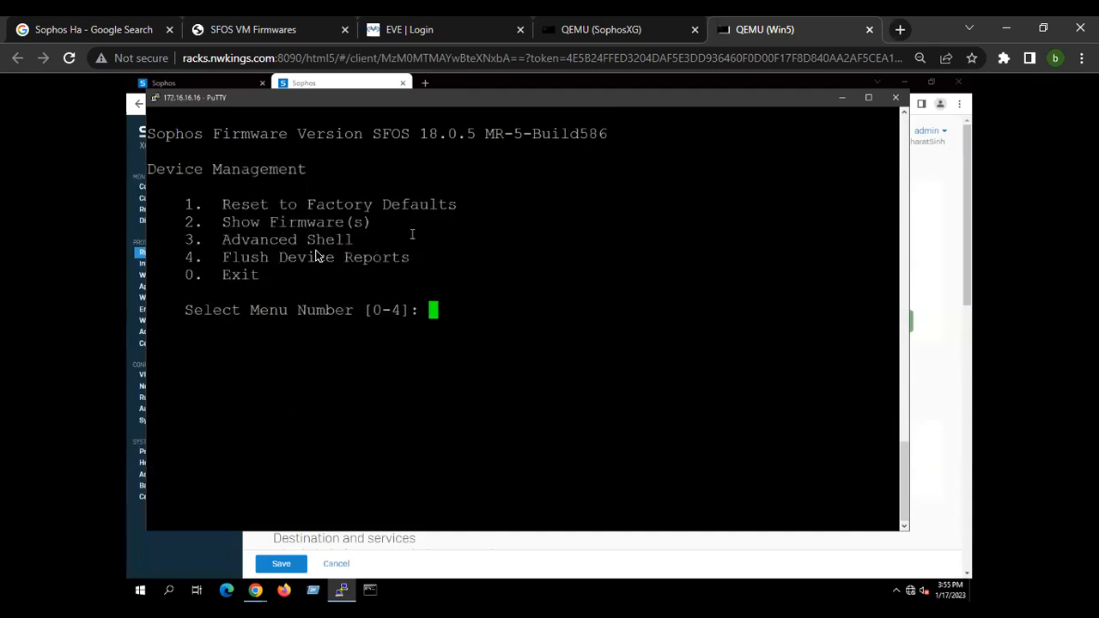
pyautogui.moveTo(186, 256); pyautogui.dragTo(420, 260)
pyautogui.click(442, 308)
pyautogui.write('4')
pyautogui.press('Return')
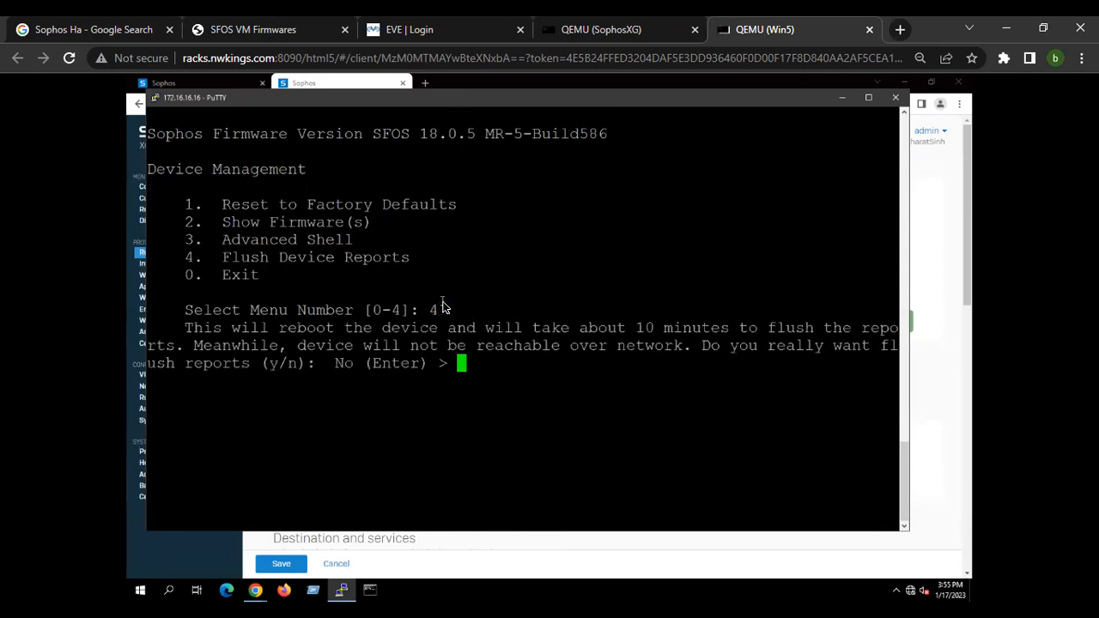
pyautogui.moveTo(182, 326); pyautogui.dragTo(510, 389)
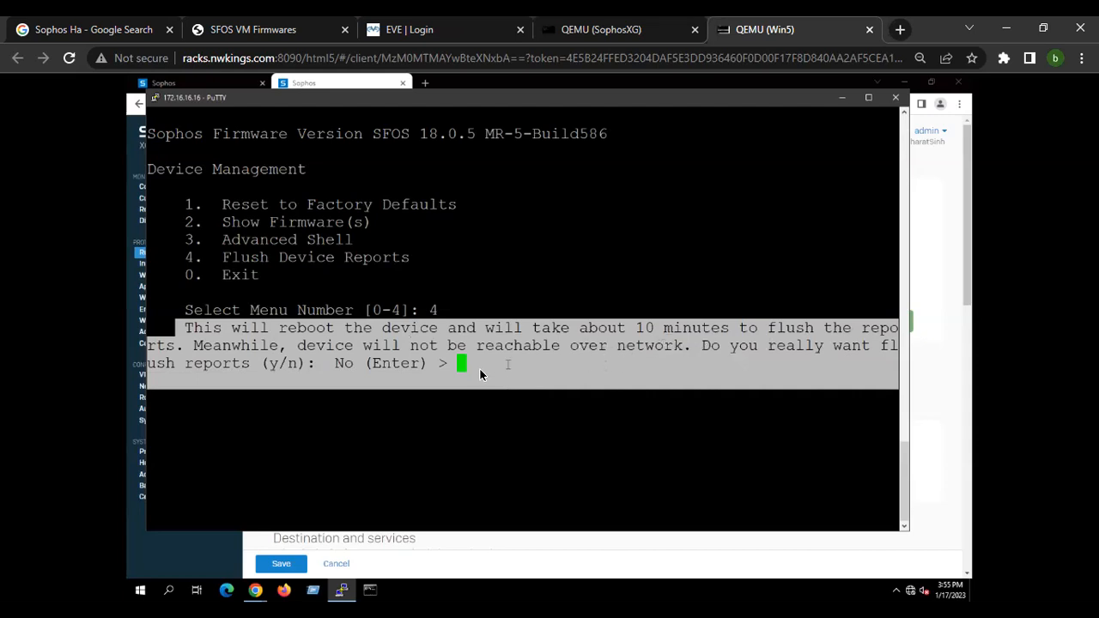
pyautogui.click(842, 100)
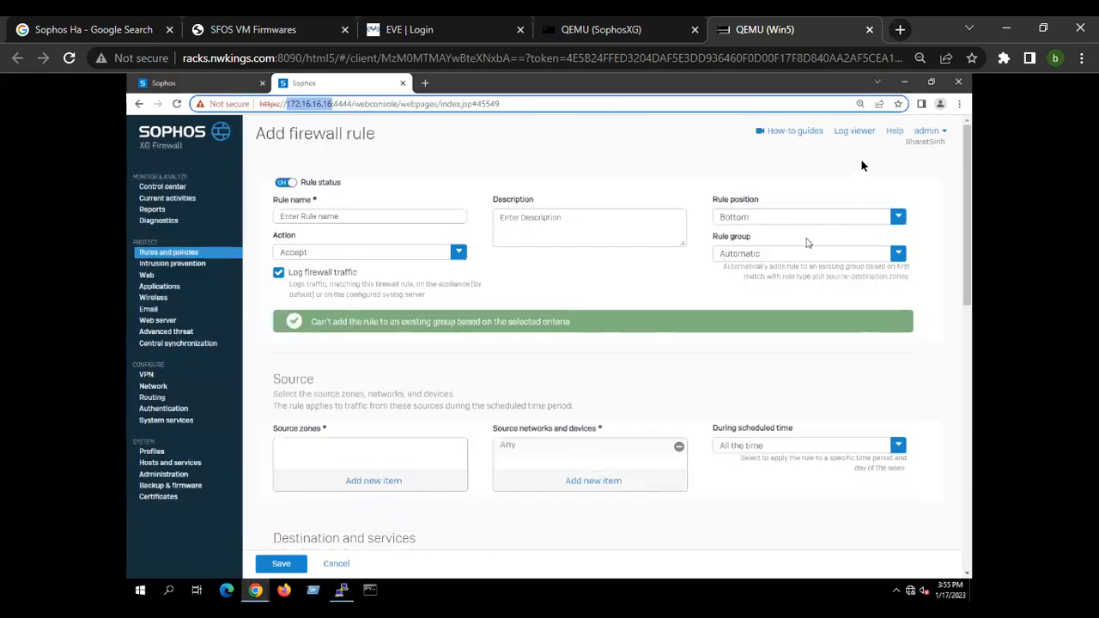
# Open the Log viewer, switch it to Application filter logs to examine the columns, and close the window.
pyautogui.click(855, 132)
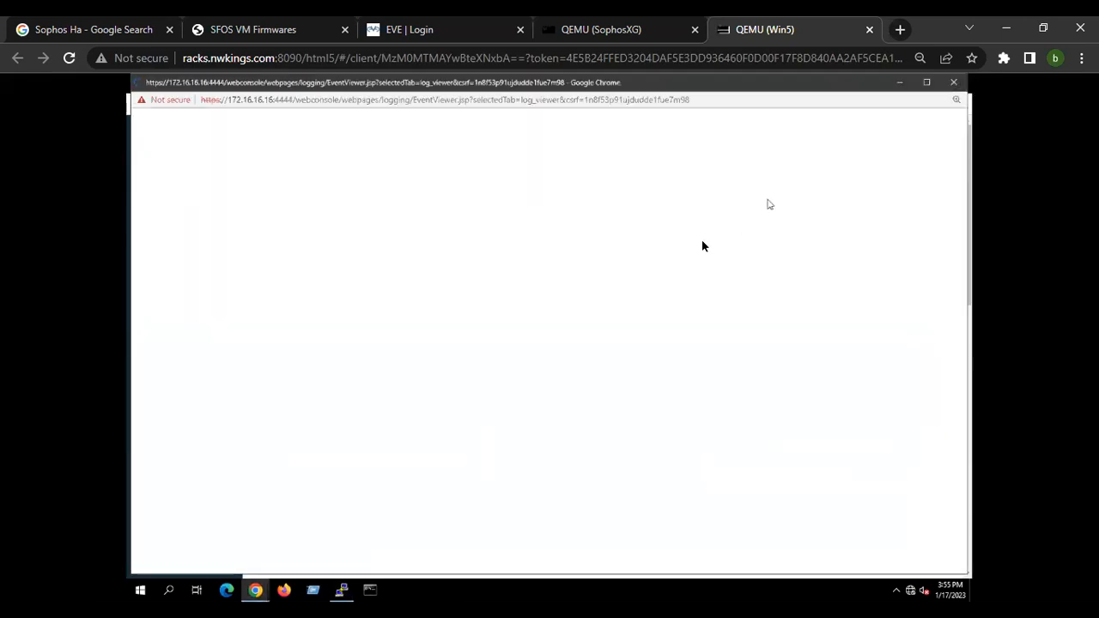
pyautogui.click(726, 172)
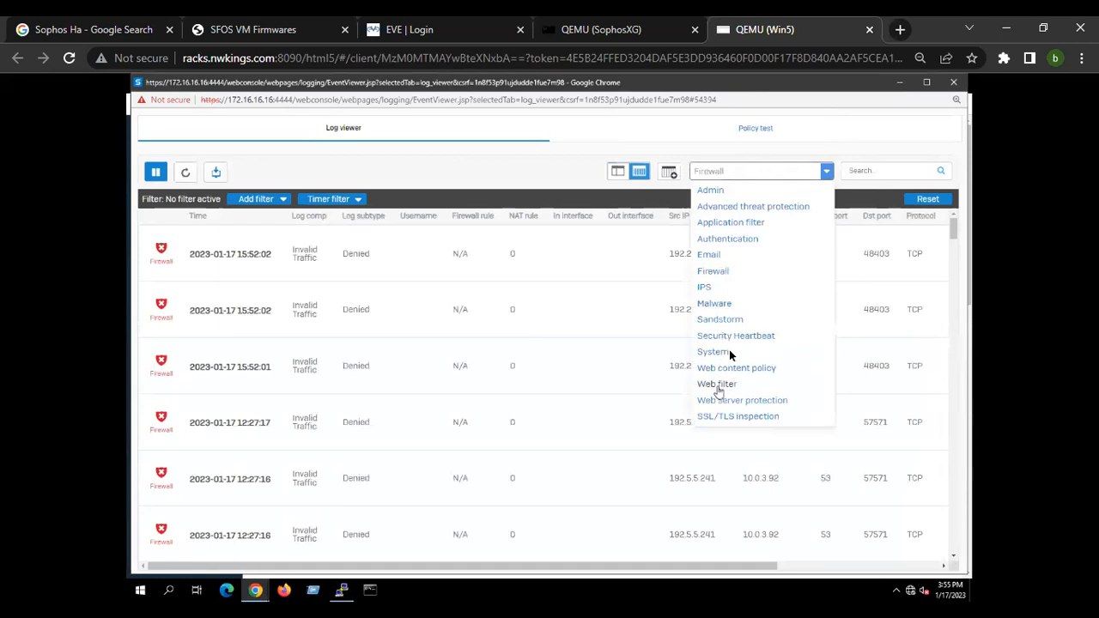
pyautogui.click(730, 223)
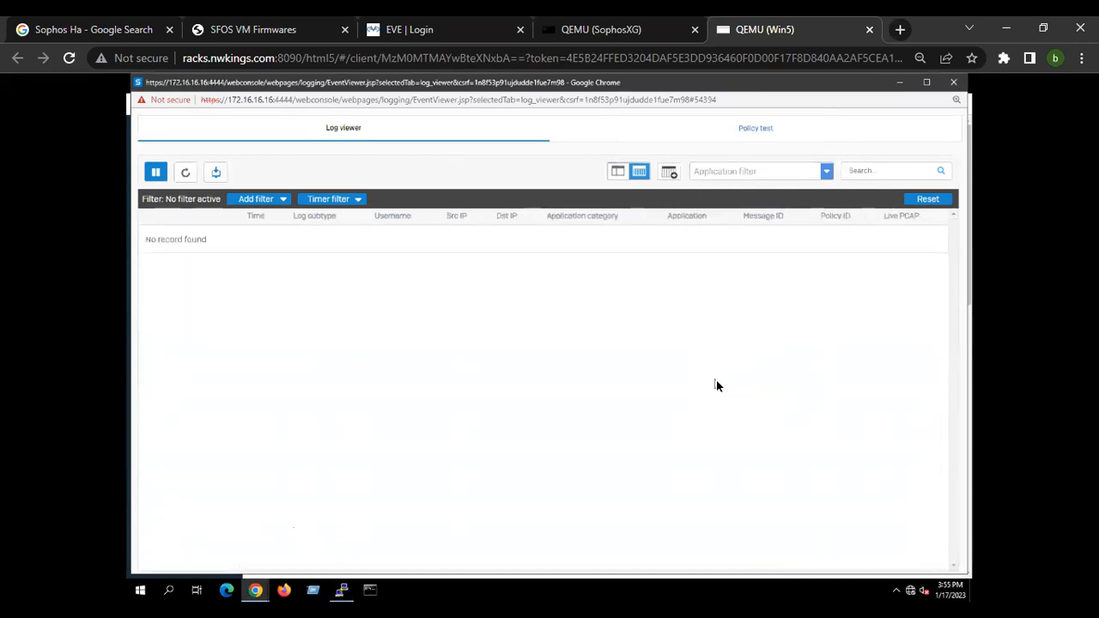
pyautogui.moveTo(206, 238); pyautogui.dragTo(845, 239)
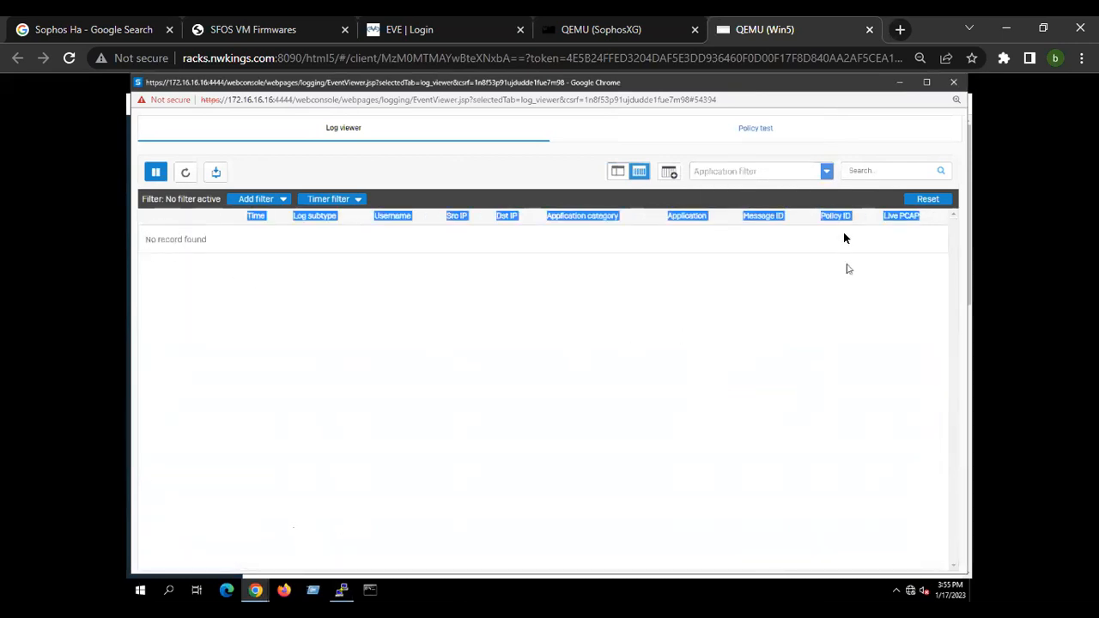
pyautogui.click(749, 174)
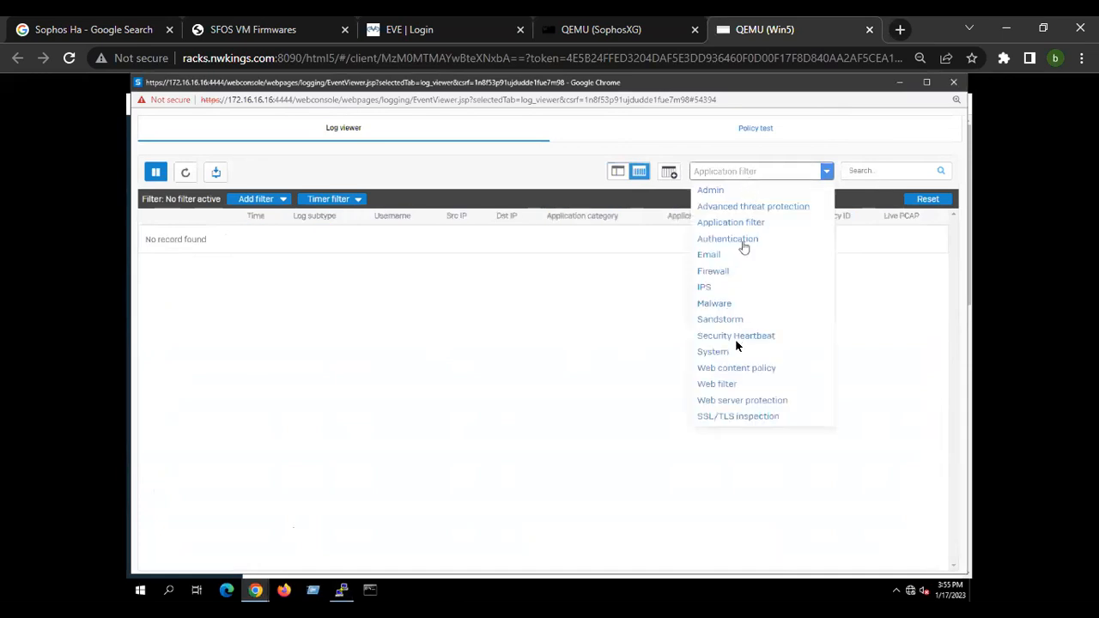
pyautogui.click(899, 82)
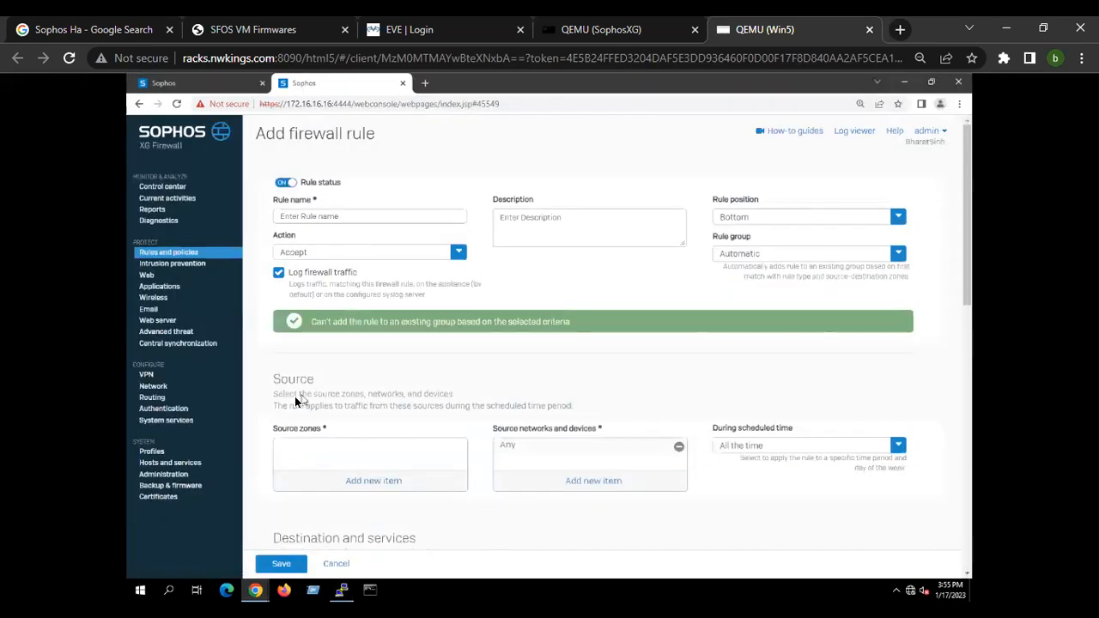
# Reopen the Log viewer, switch to Web filter logs and scroll through the entries before closing it.
pyautogui.click(855, 133)
pyautogui.click(727, 271)
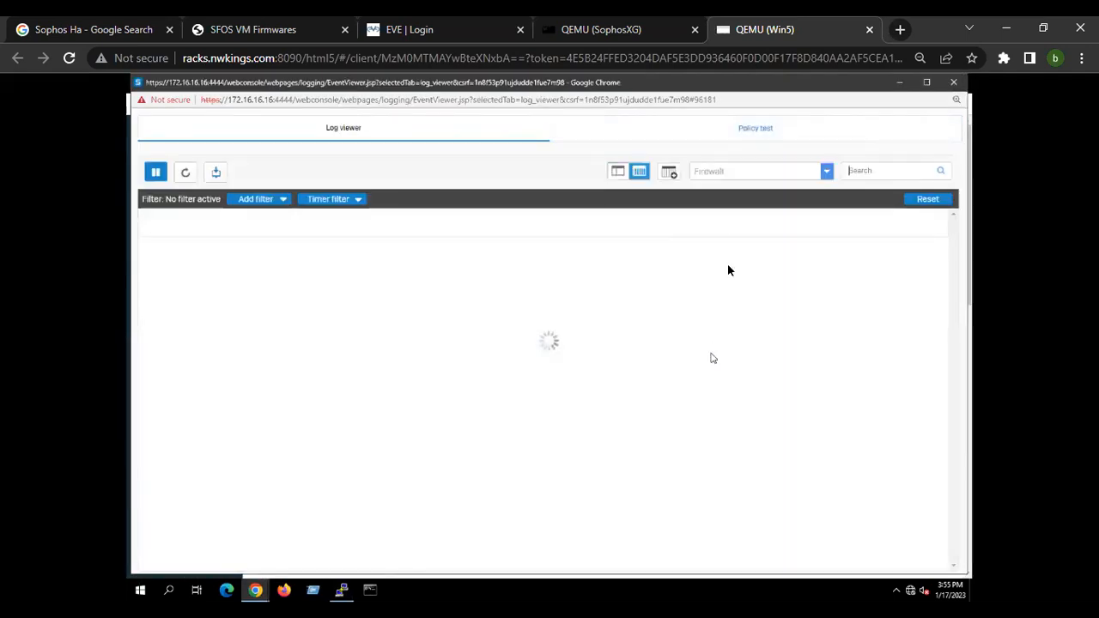
pyautogui.click(713, 176)
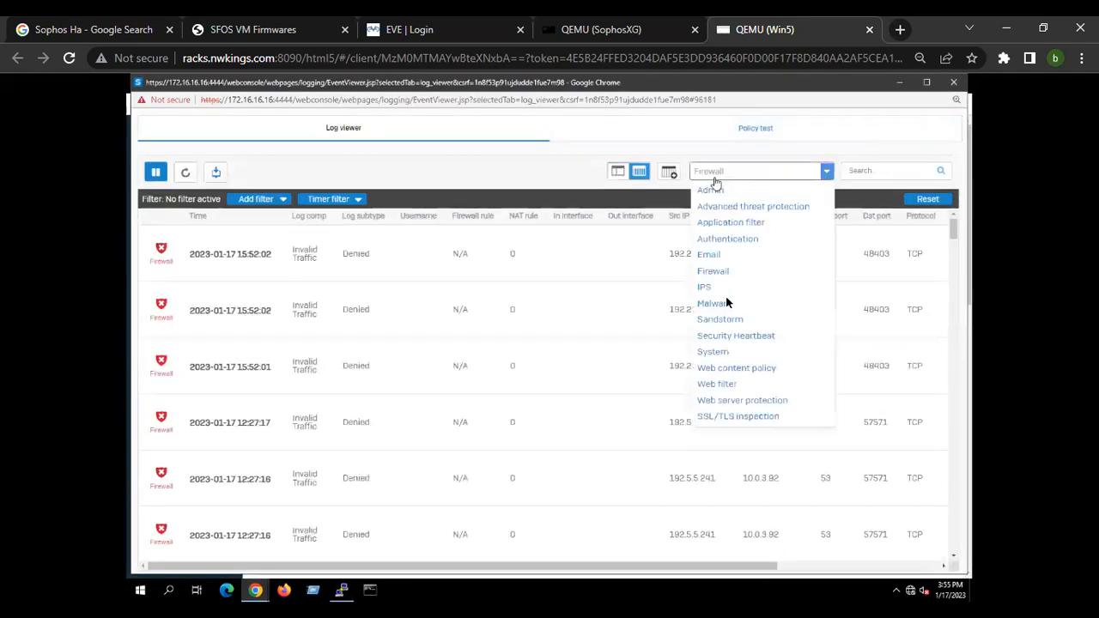
pyautogui.click(726, 386)
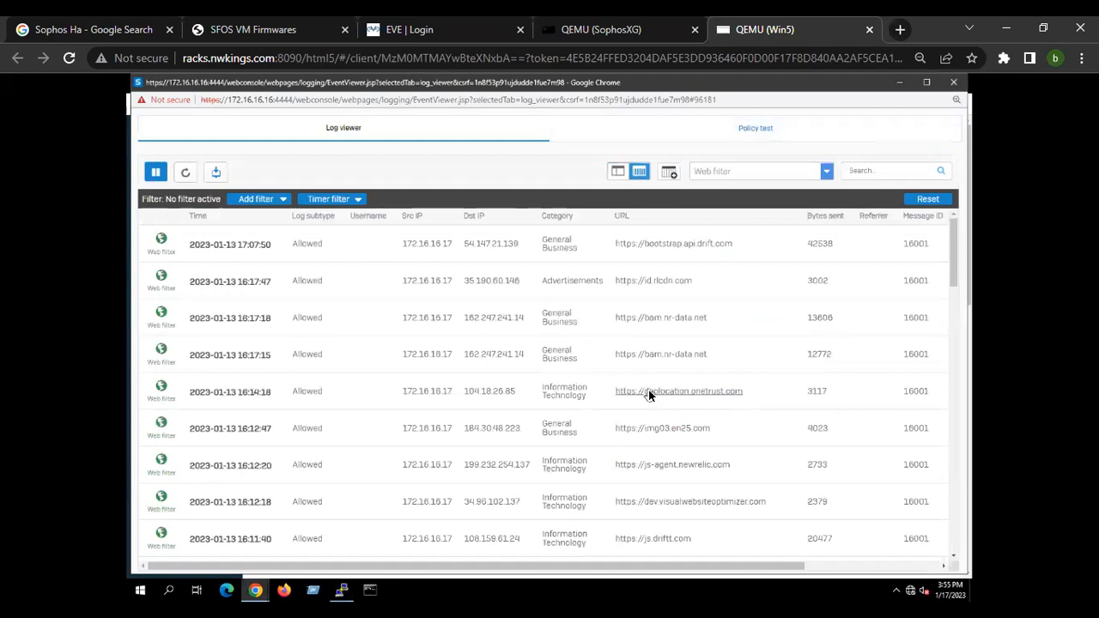
pyautogui.scroll(-15, 593, 417)
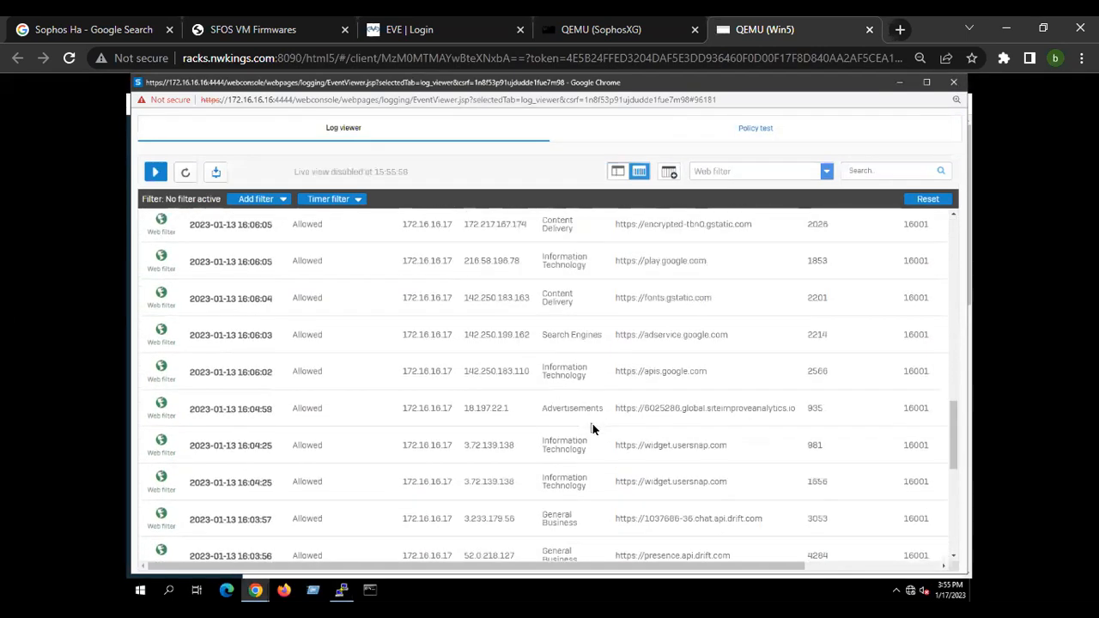
pyautogui.scroll(-3, 592, 428)
pyautogui.scroll(8, 592, 428)
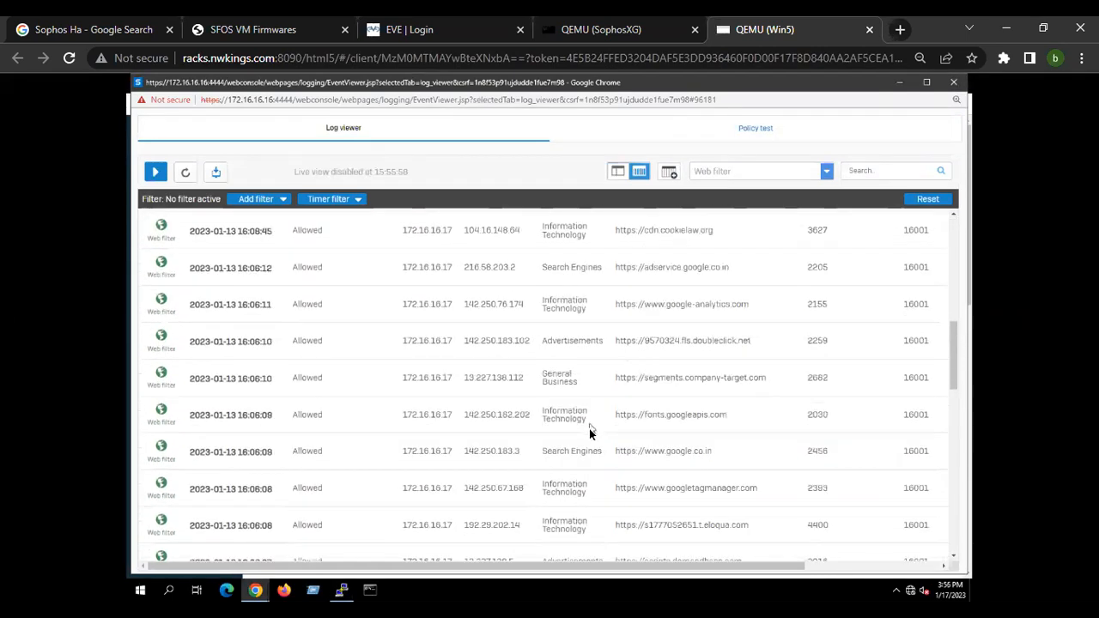
pyautogui.click(900, 83)
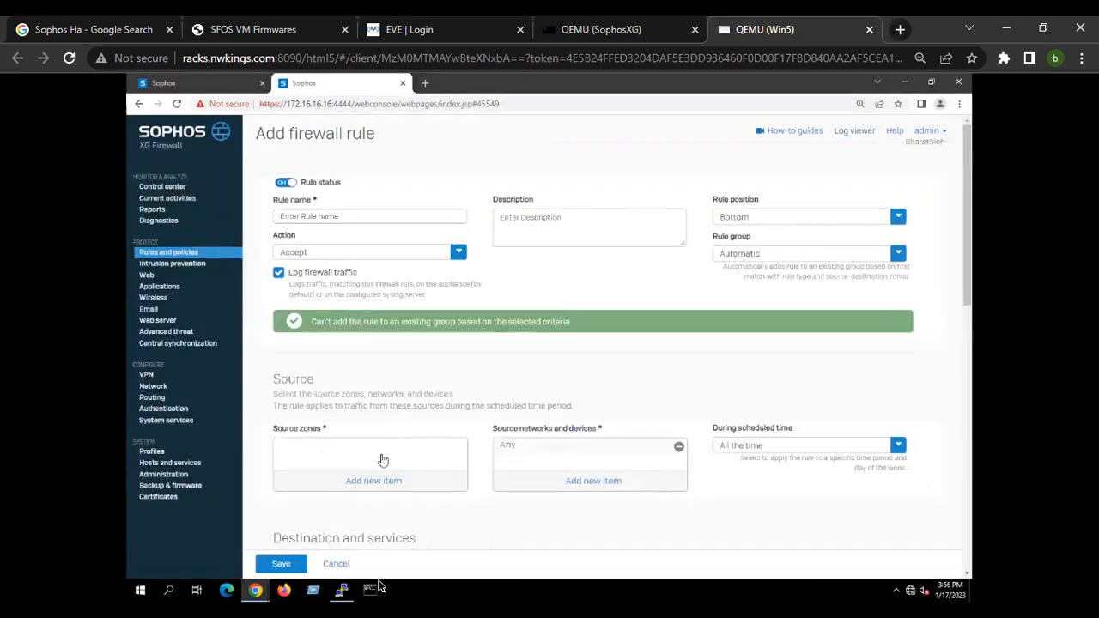
# Return to the PuTTY console and highlight the Flush Device Reports option in the Device Management menu.
pyautogui.click(344, 595)
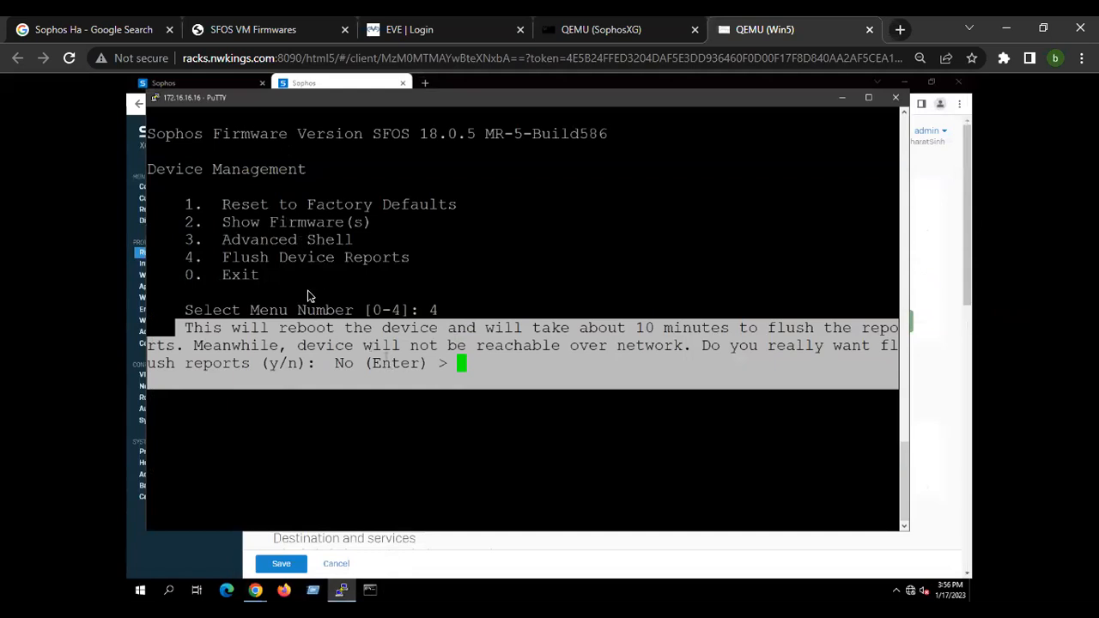
pyautogui.moveTo(234, 258); pyautogui.dragTo(421, 261)
pyautogui.click(486, 330)
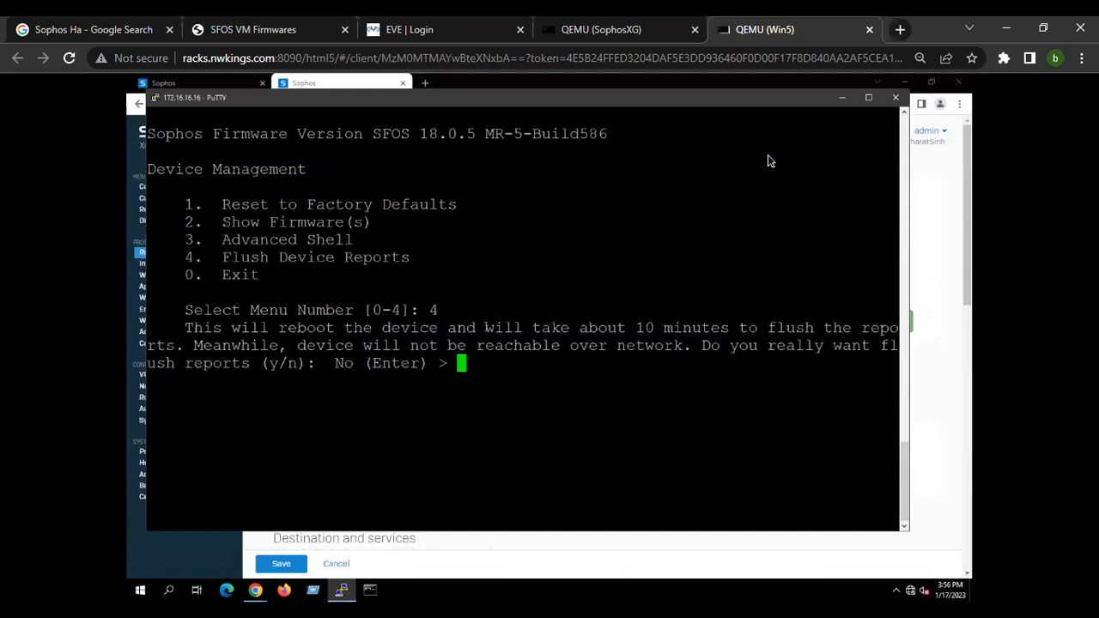
pyautogui.moveTo(223, 260); pyautogui.dragTo(409, 271)
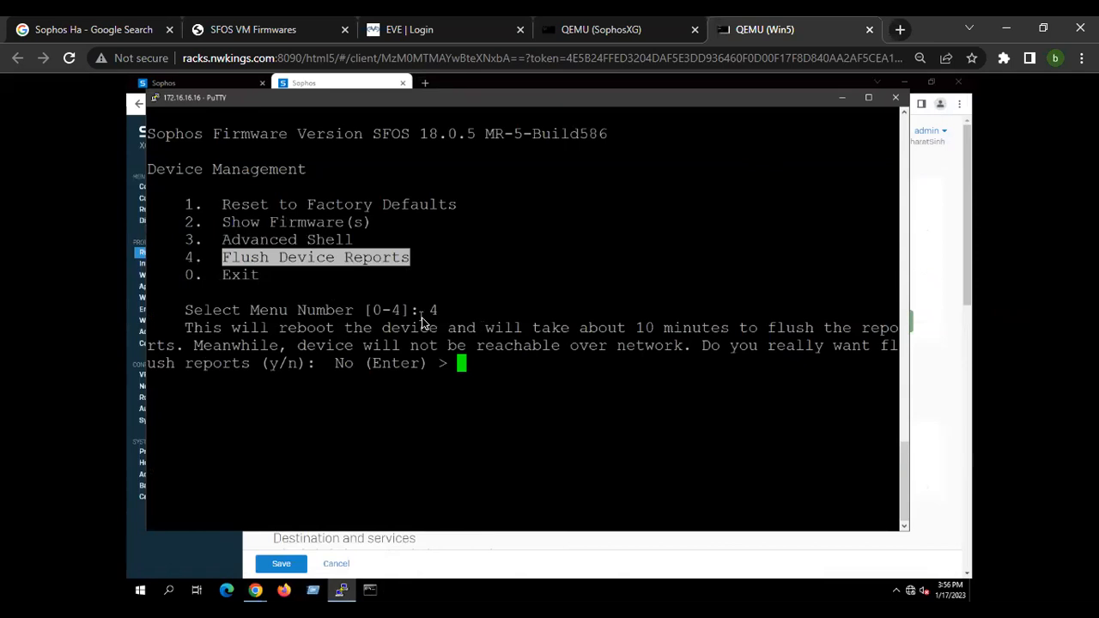
pyautogui.hotkey('alt', 'Tab')
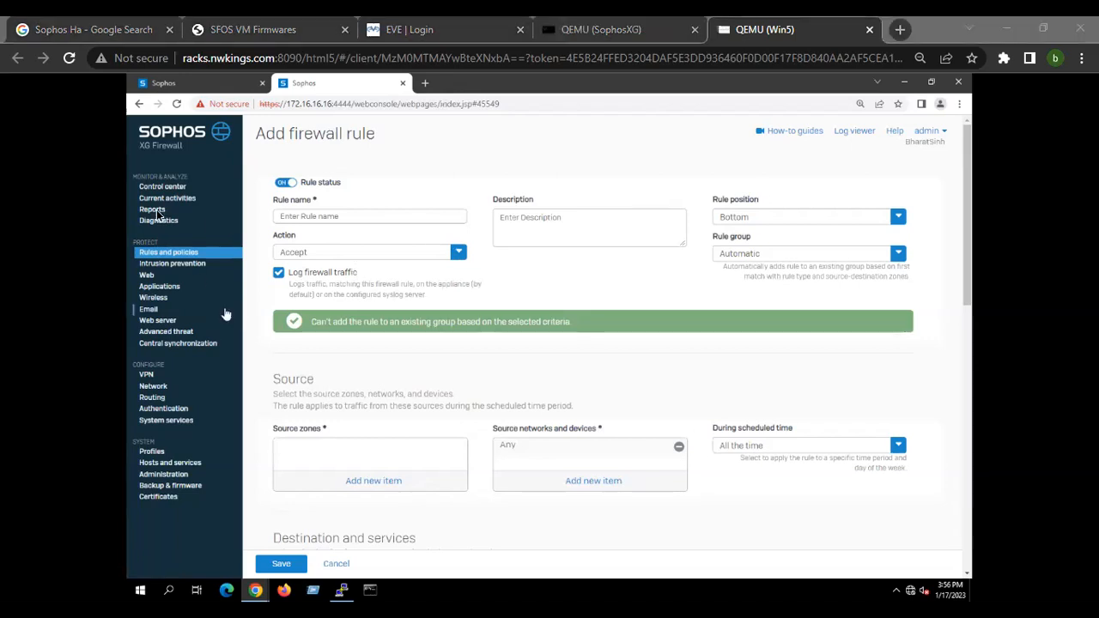
# On the Backup & firmware page, compare the installed firmware versions and install SFOS 18.5.4 MR4-Build418.
pyautogui.click(188, 83)
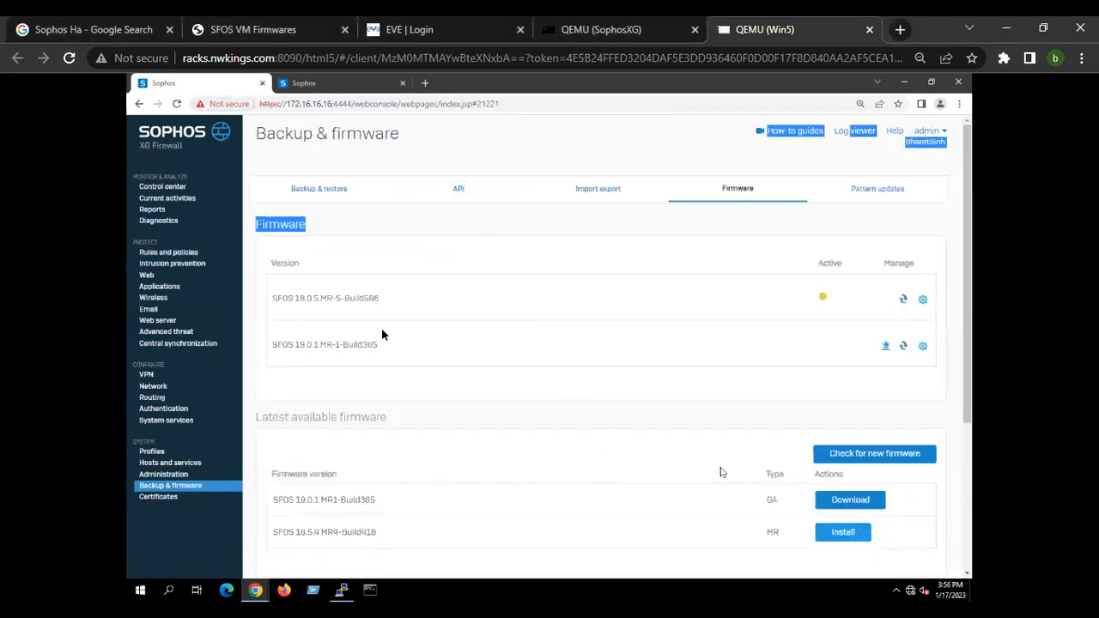
pyautogui.moveTo(275, 298); pyautogui.dragTo(373, 300)
pyautogui.moveTo(289, 534); pyautogui.dragTo(384, 541)
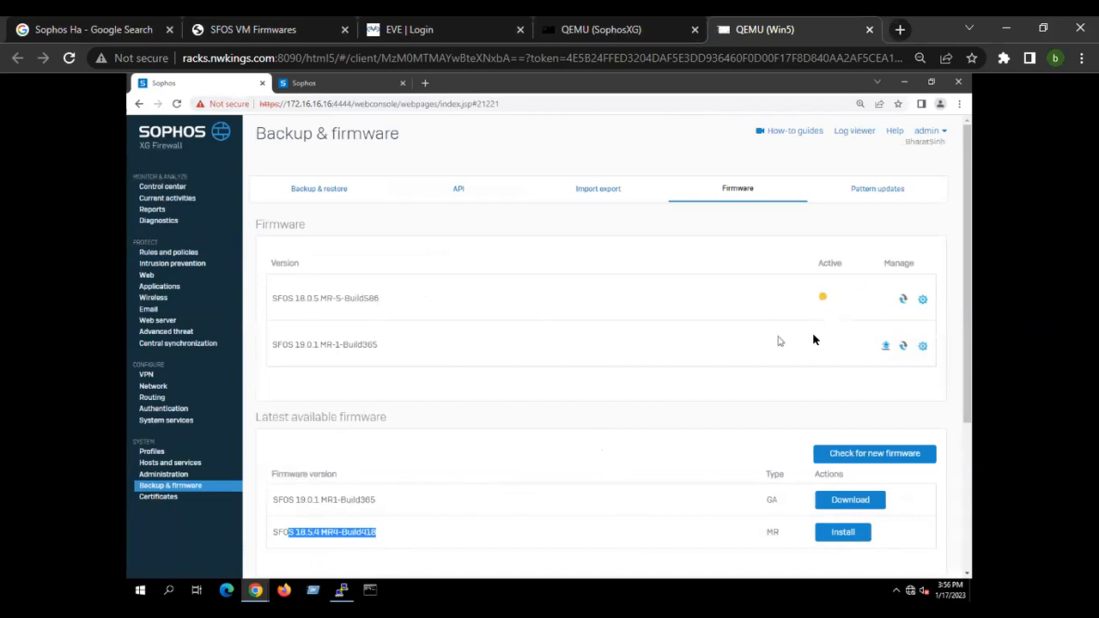
pyautogui.moveTo(283, 298); pyautogui.dragTo(388, 298)
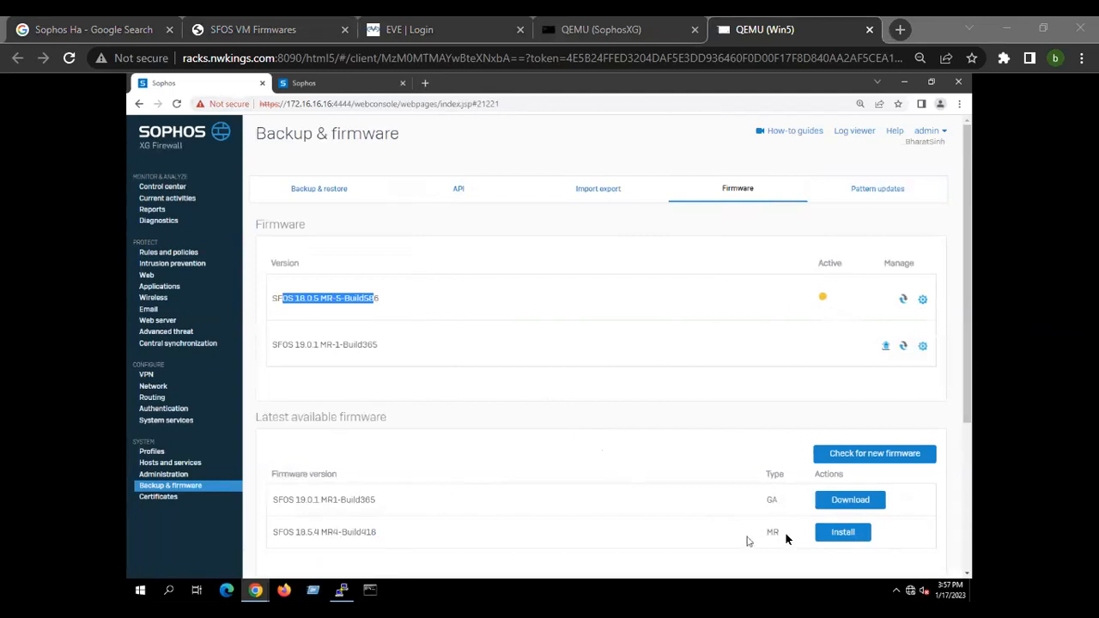
pyautogui.moveTo(279, 533); pyautogui.dragTo(401, 539)
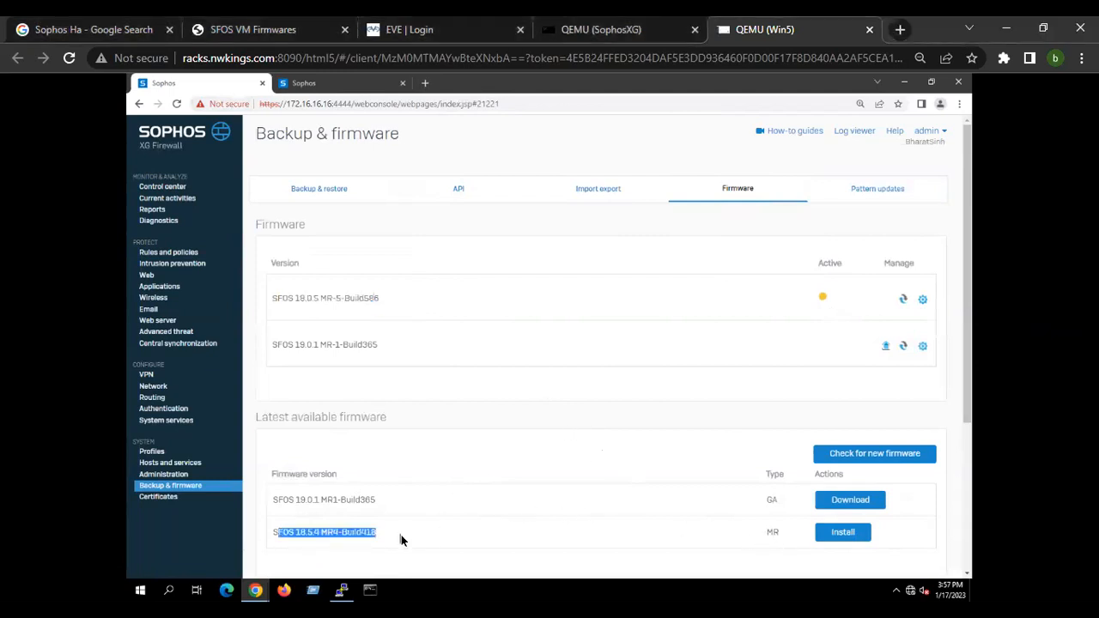
pyautogui.click(856, 539)
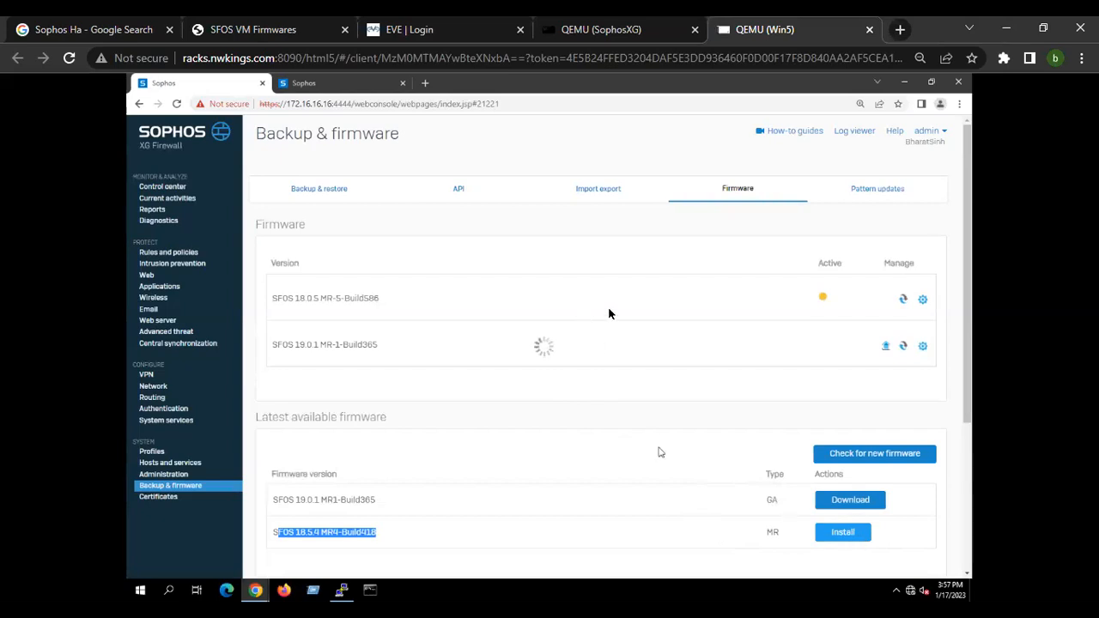
# Copy the firewall's IP address and start a continuous ping to 172.16.16.16 in Command Prompt.
pyautogui.doubleClick(309, 105)
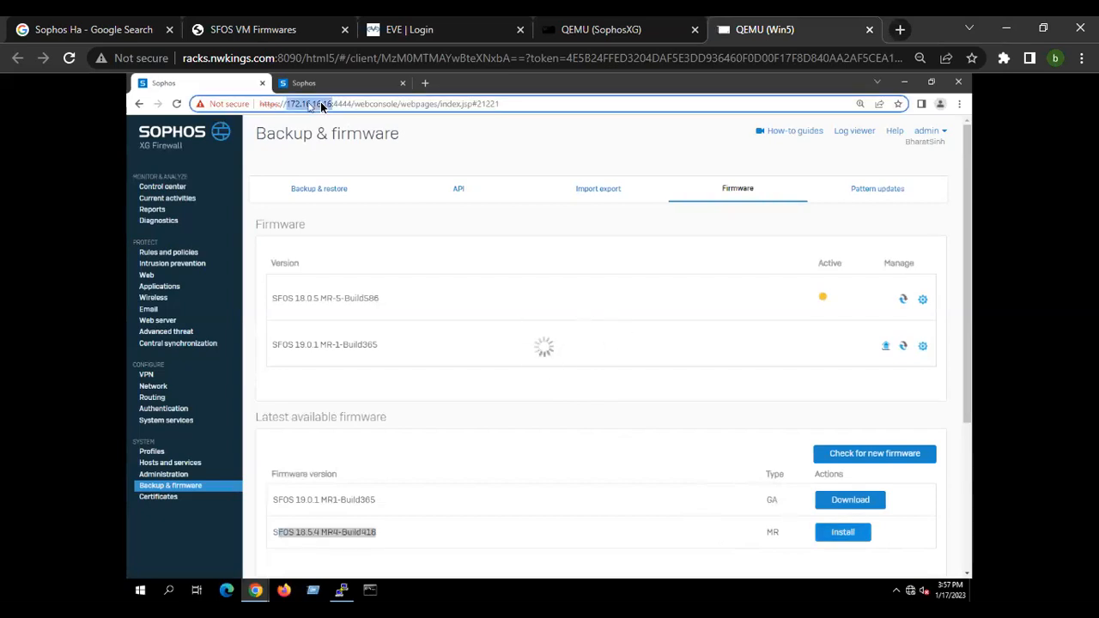
pyautogui.click(370, 589)
pyautogui.write('ping')
pyautogui.write('172.16.16.16')
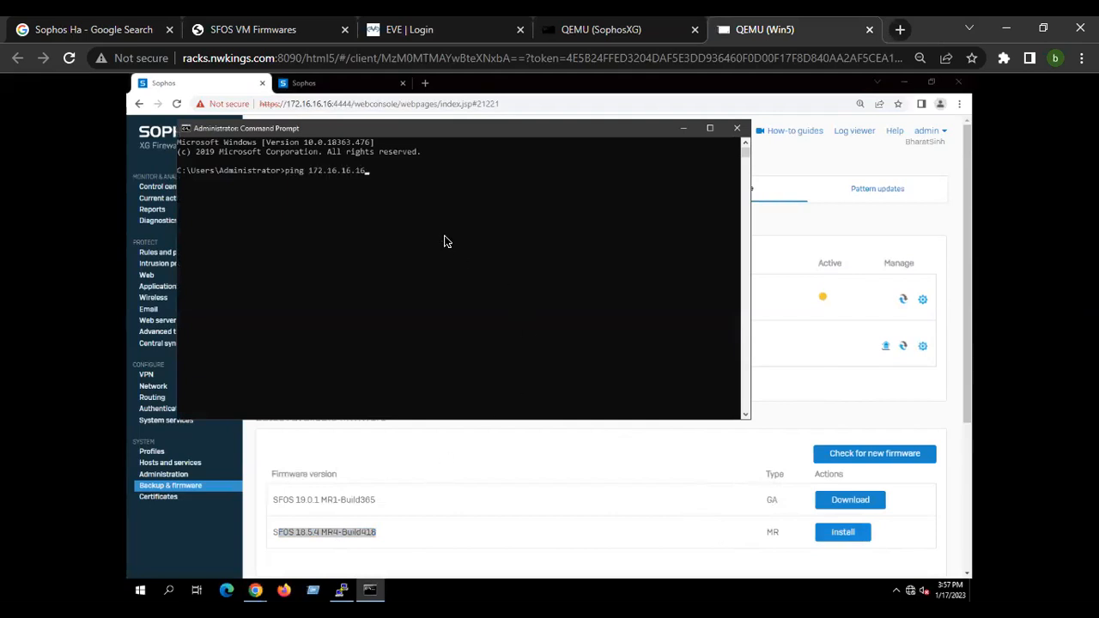
pyautogui.write('-t')
pyautogui.press('Return')
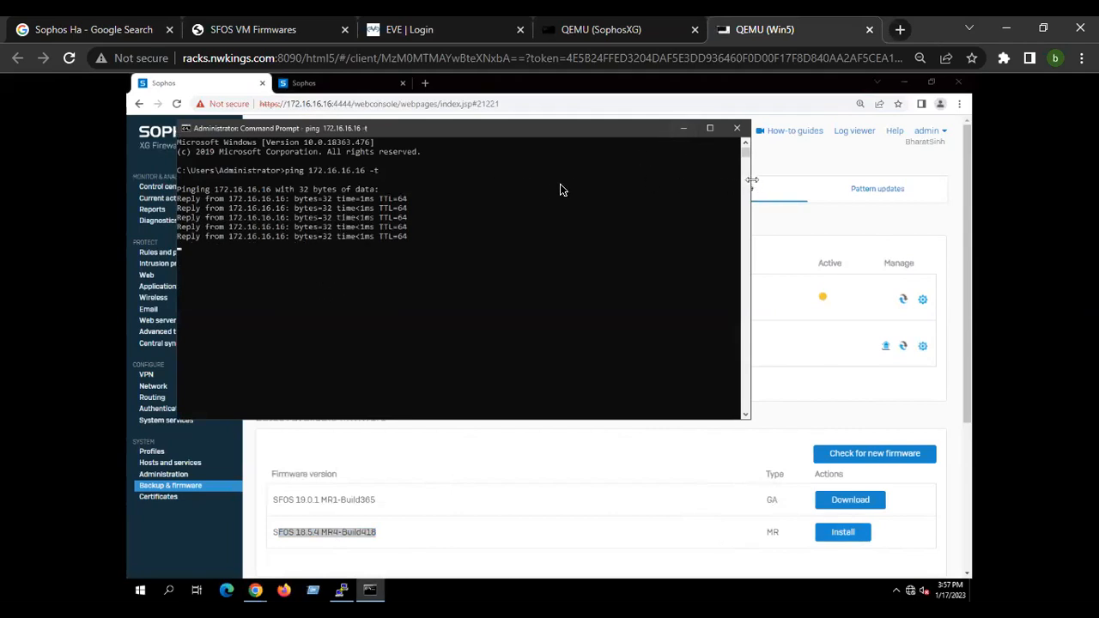
pyautogui.moveTo(751, 180); pyautogui.dragTo(546, 187)
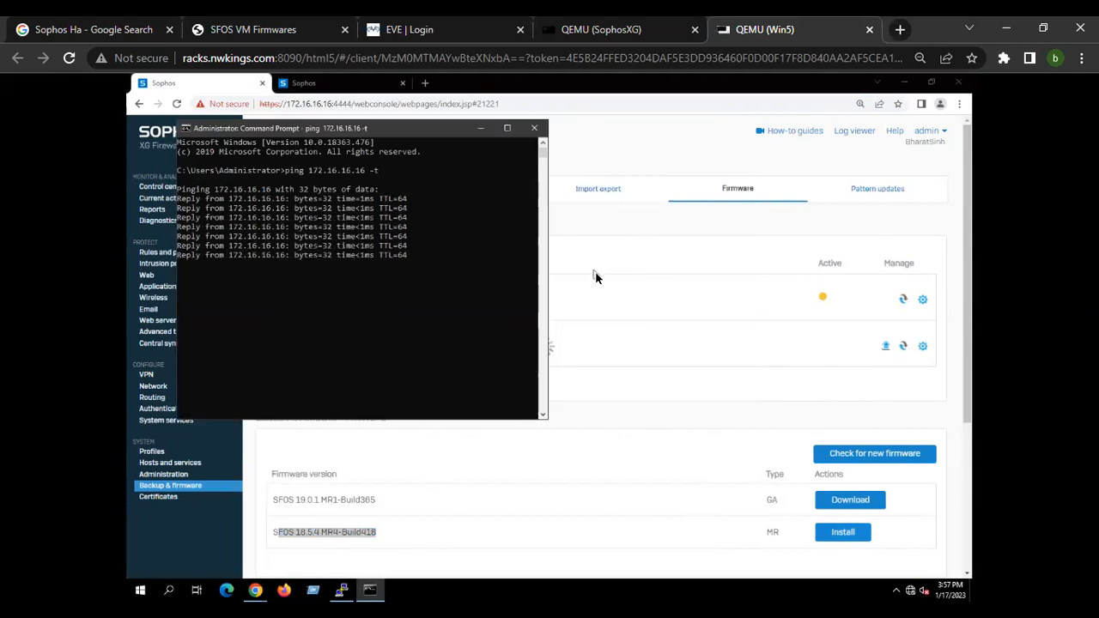
pyautogui.click(601, 273)
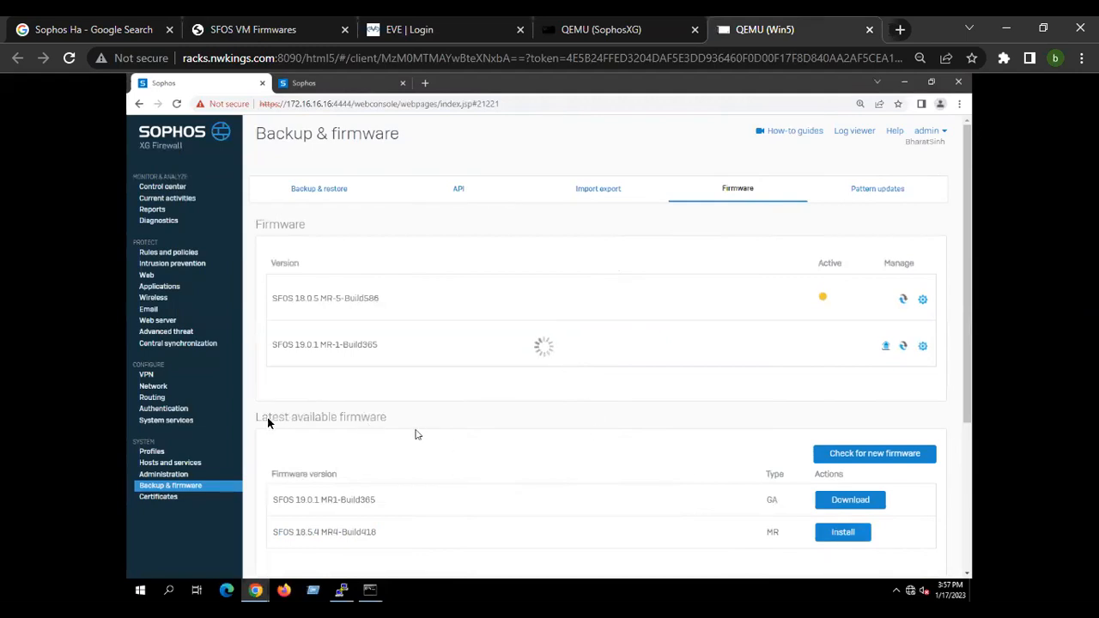
# Open the firmware upgrade/downgrade dialog for SFOS 19.0.1 MR-1-Build365 and cancel the file browser.
pyautogui.moveTo(415, 142); pyautogui.dragTo(670, 136)
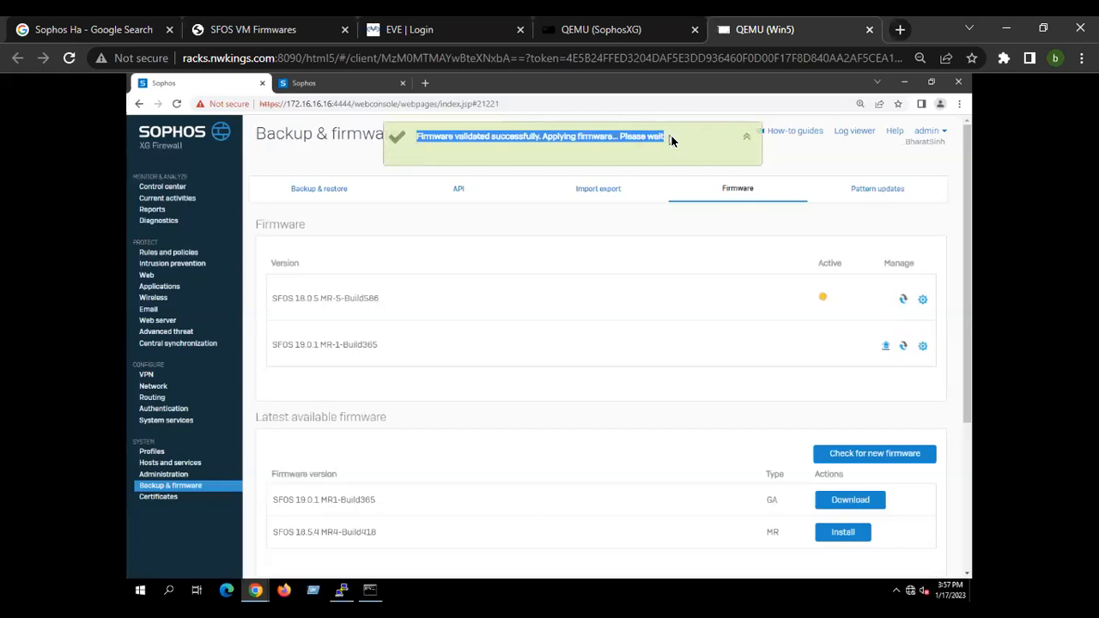
pyautogui.click(672, 137)
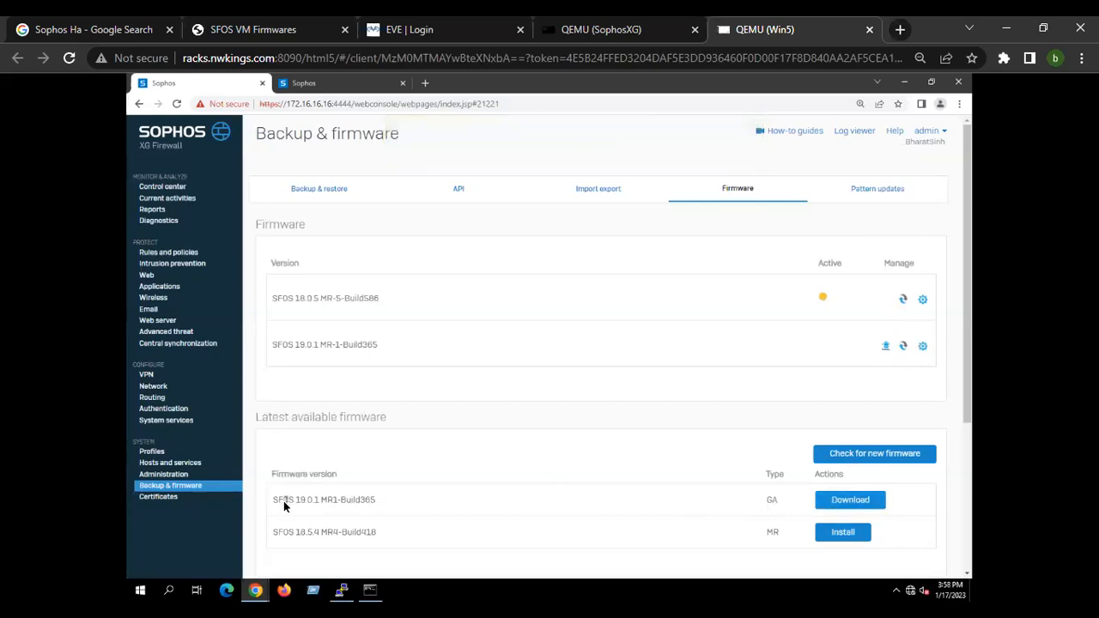
pyautogui.click(886, 347)
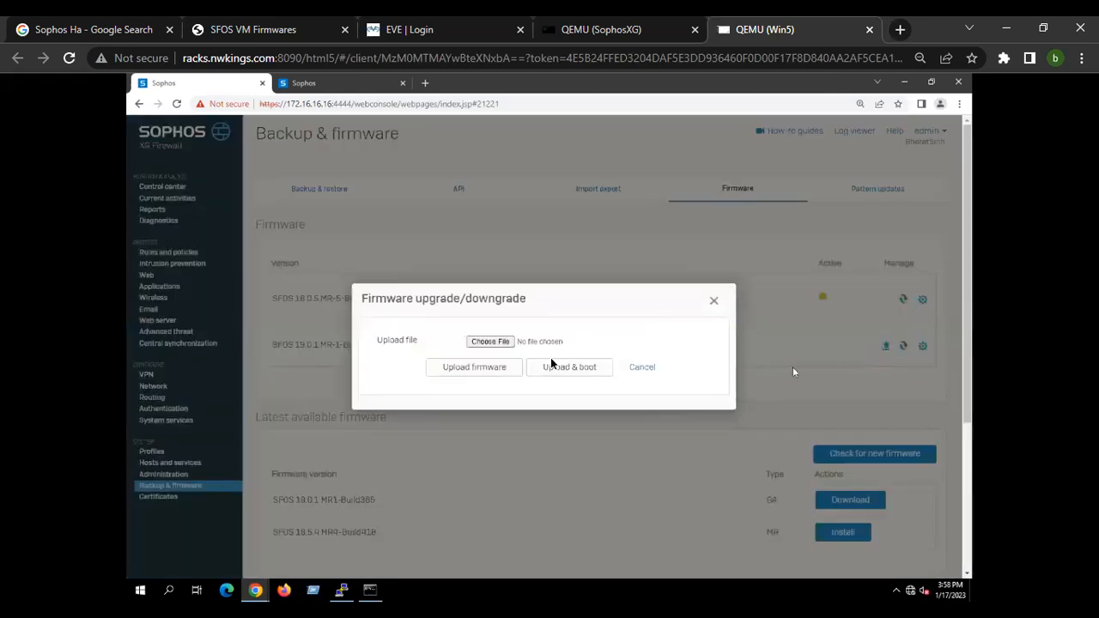
pyautogui.click(506, 344)
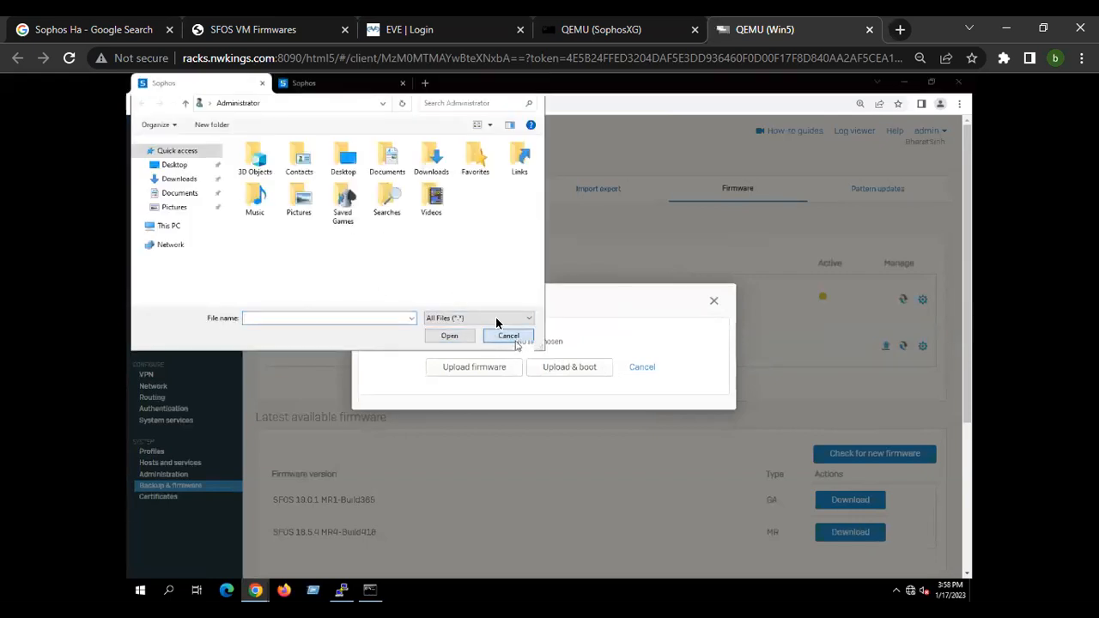
pyautogui.click(508, 335)
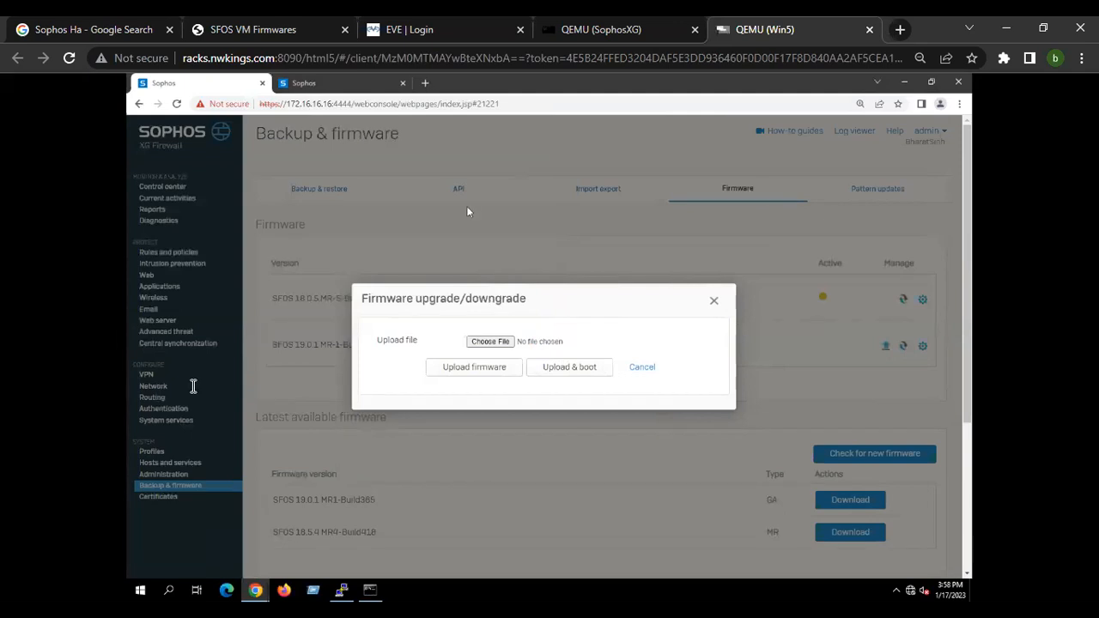
# Browse the SFOS VM firmware download list, then switch to the SophosXG console tab.
pyautogui.hotkey('ctrl', '2')
pyautogui.scroll(5, 189, 352)
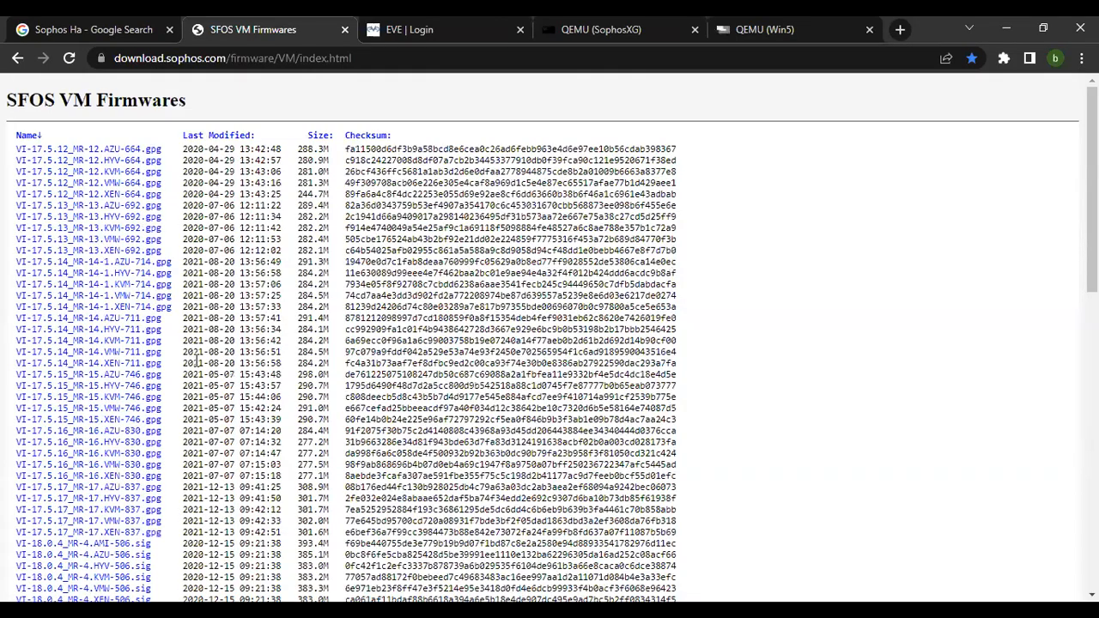
pyautogui.scroll(-10, 189, 352)
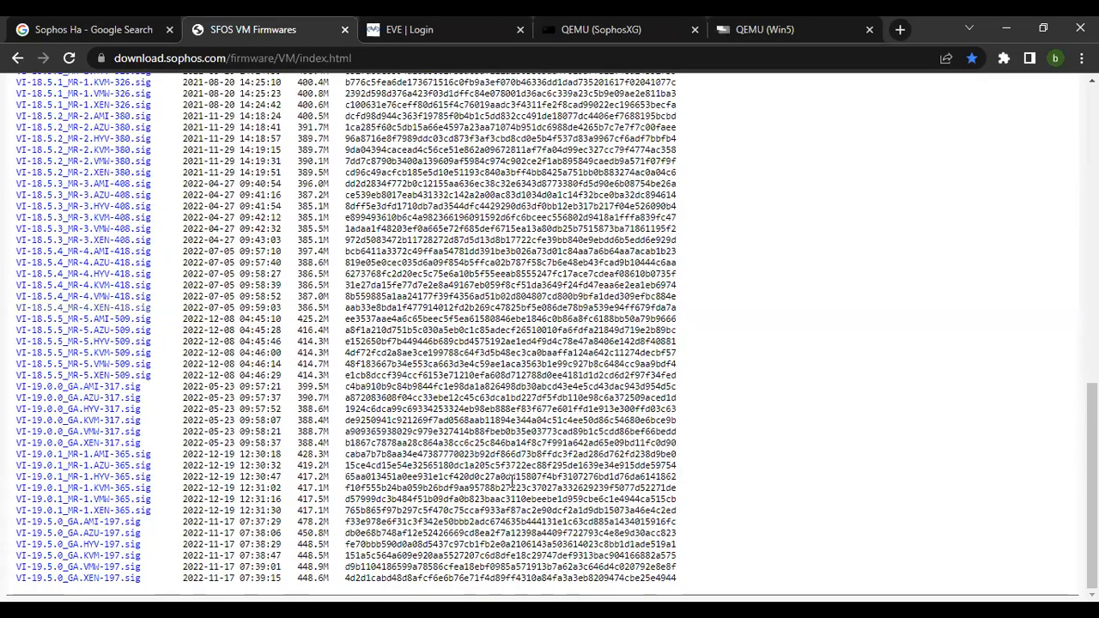
pyautogui.hotkey('ctrl', 'a')
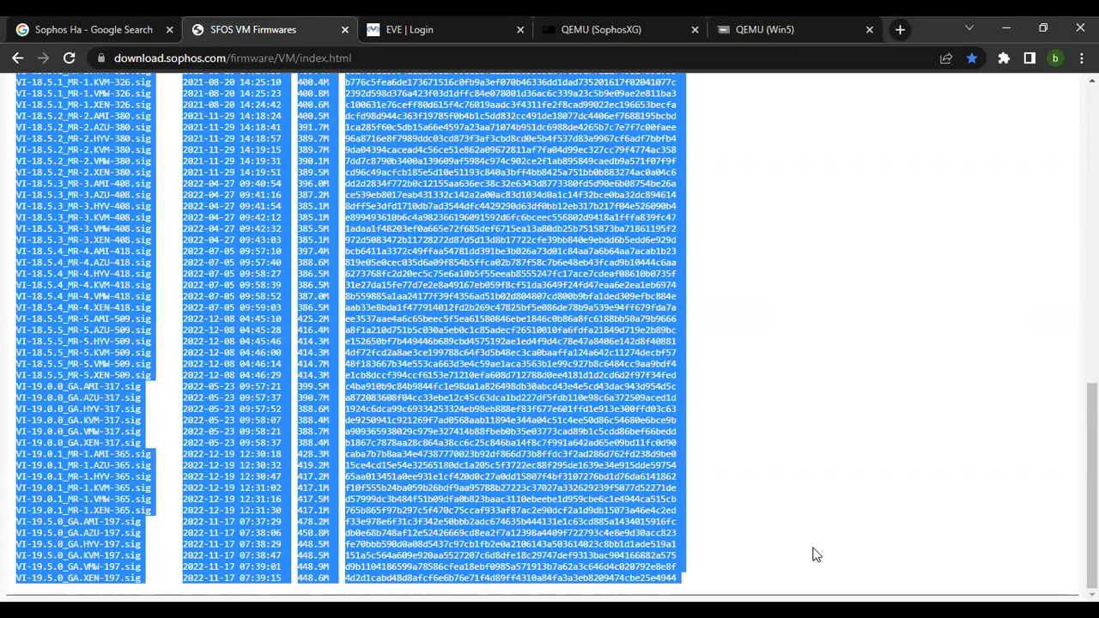
pyautogui.scroll(10, 816, 553)
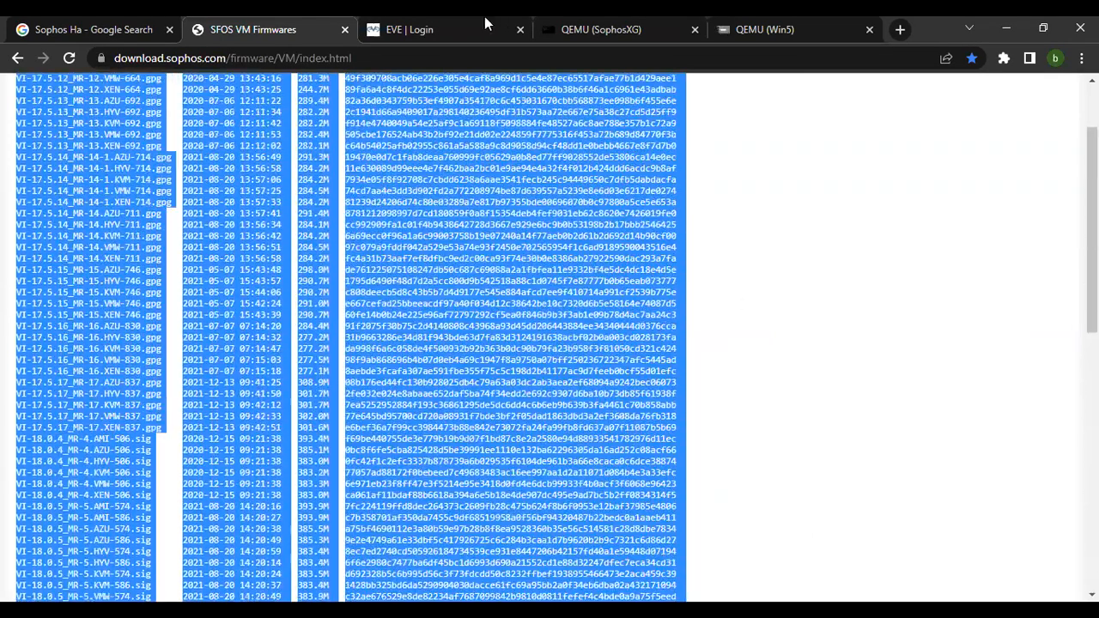
pyautogui.click(609, 30)
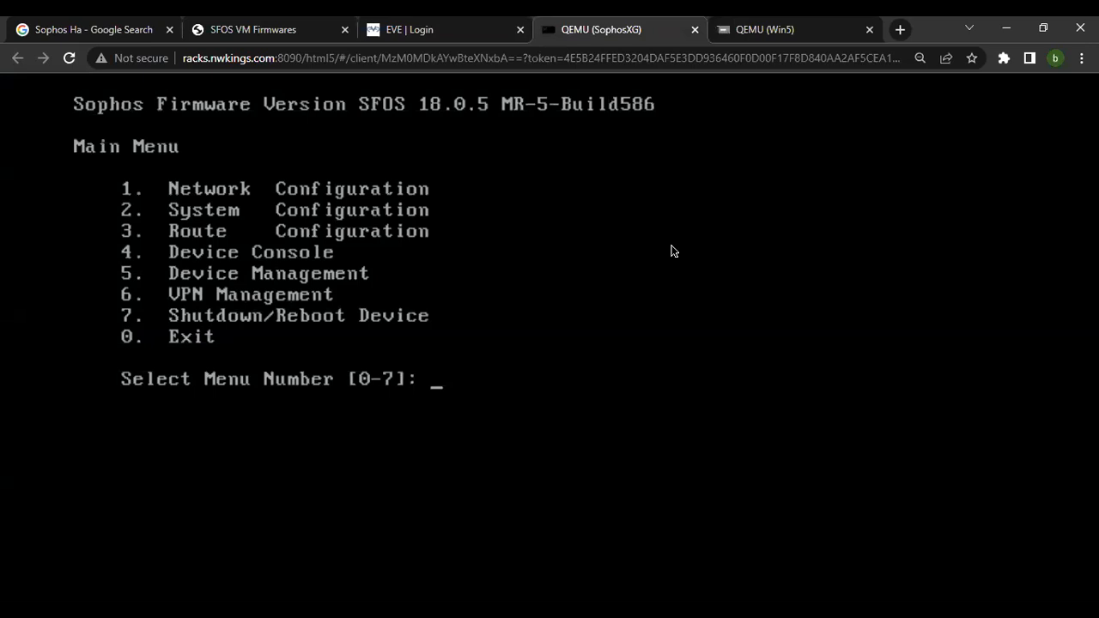
# Return to the Windows VM, close the firmware upgrade dialog, and check the continuous ping in Command Prompt.
pyautogui.click(764, 29)
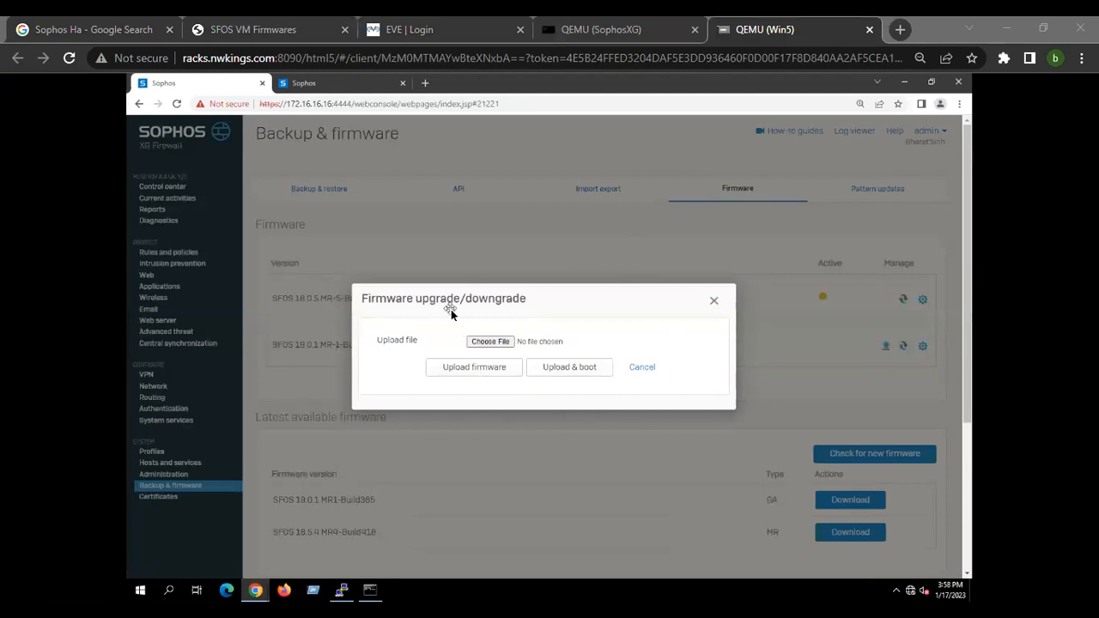
pyautogui.click(716, 301)
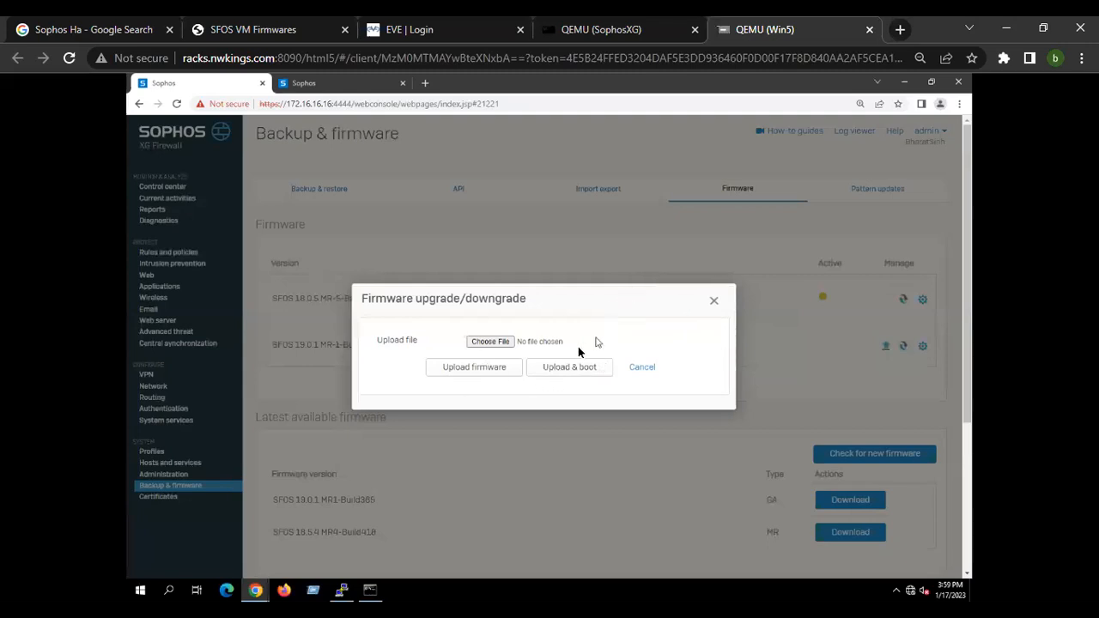
pyautogui.click(715, 305)
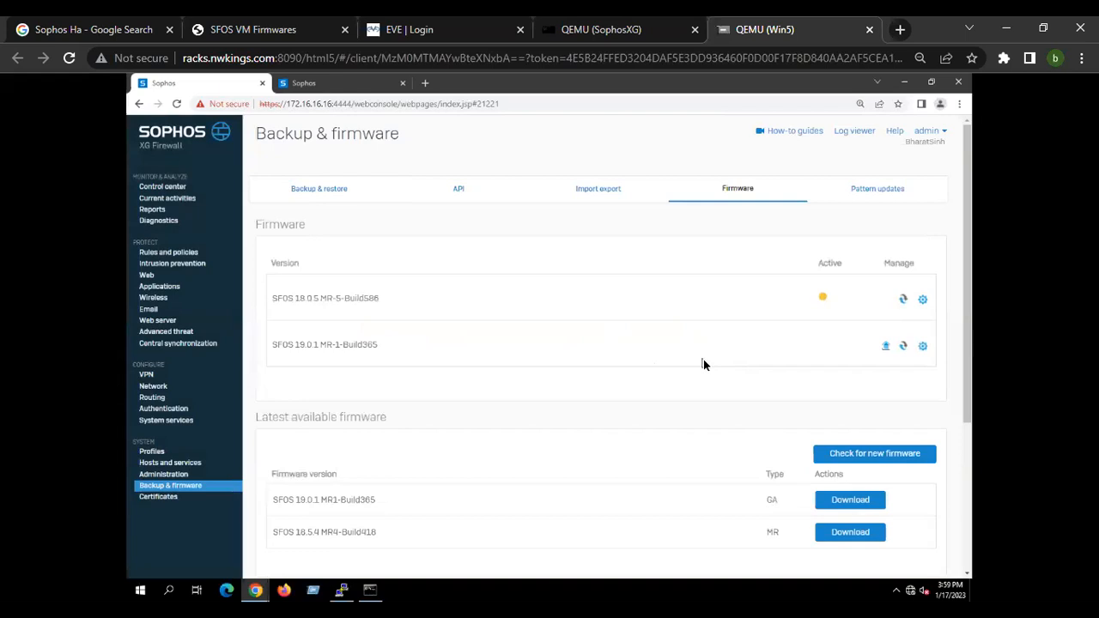
pyautogui.click(369, 591)
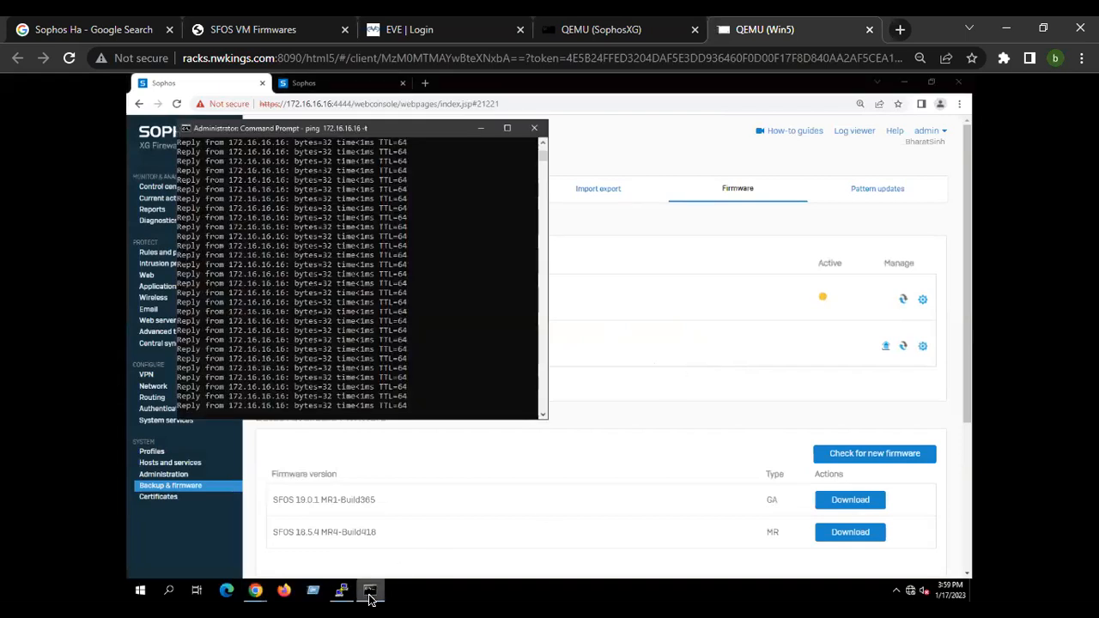
pyautogui.click(371, 592)
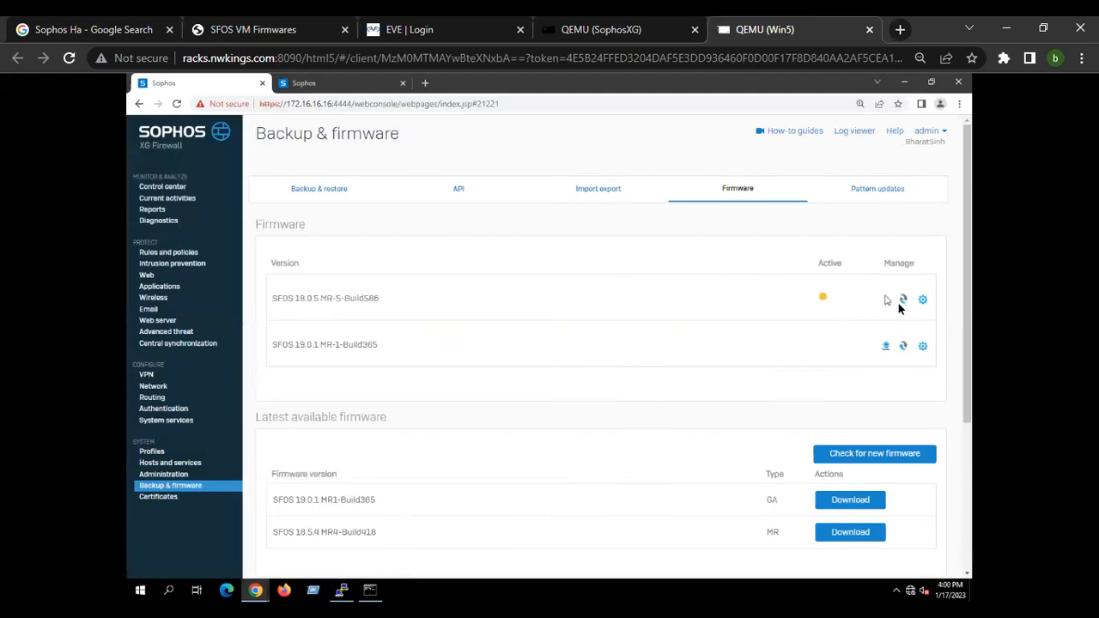
# Compare the two installed firmware version names by highlighting each one in the firmware list.
pyautogui.moveTo(335, 346); pyautogui.dragTo(407, 351)
pyautogui.moveTo(288, 300); pyautogui.dragTo(417, 304)
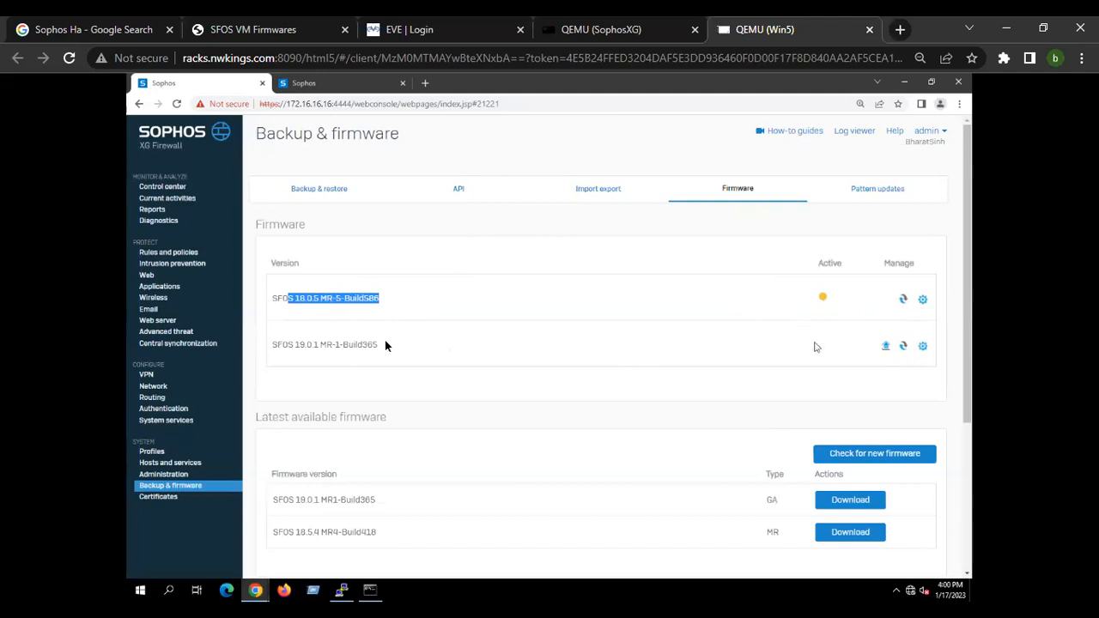
pyautogui.moveTo(299, 347); pyautogui.dragTo(400, 348)
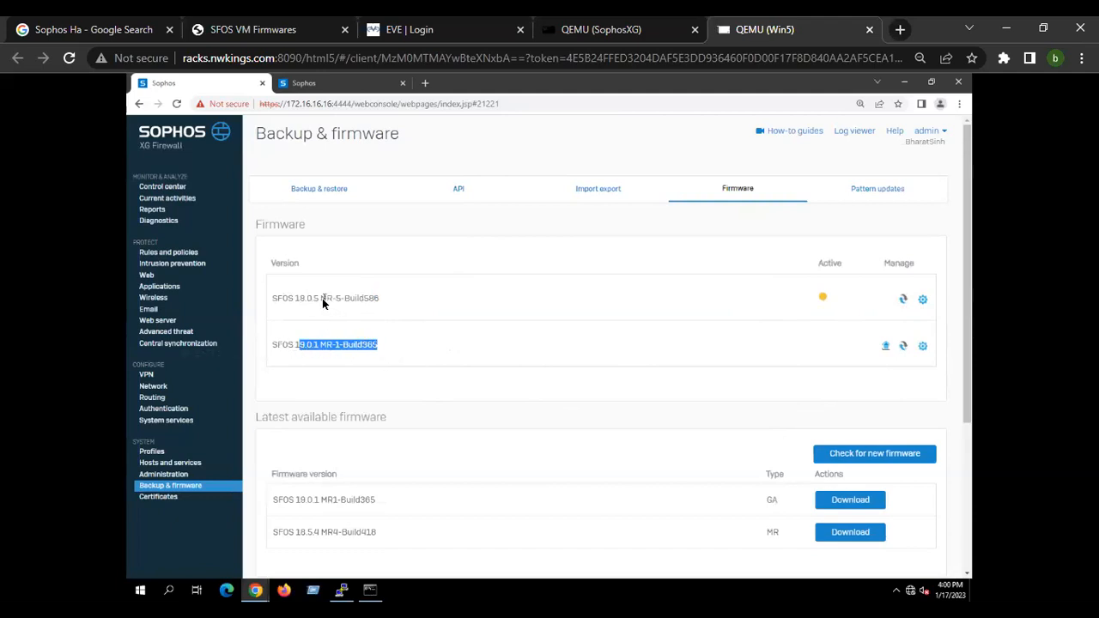
pyautogui.moveTo(286, 301); pyautogui.dragTo(389, 300)
pyautogui.moveTo(273, 347); pyautogui.dragTo(350, 346)
pyautogui.moveTo(282, 298); pyautogui.dragTo(376, 302)
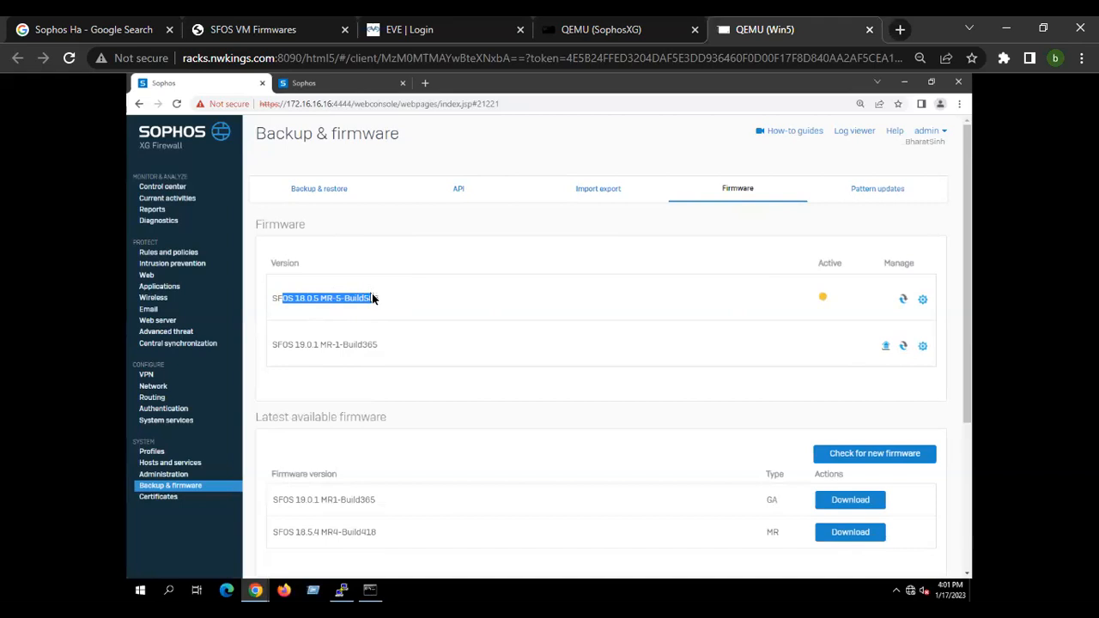
pyautogui.click(512, 307)
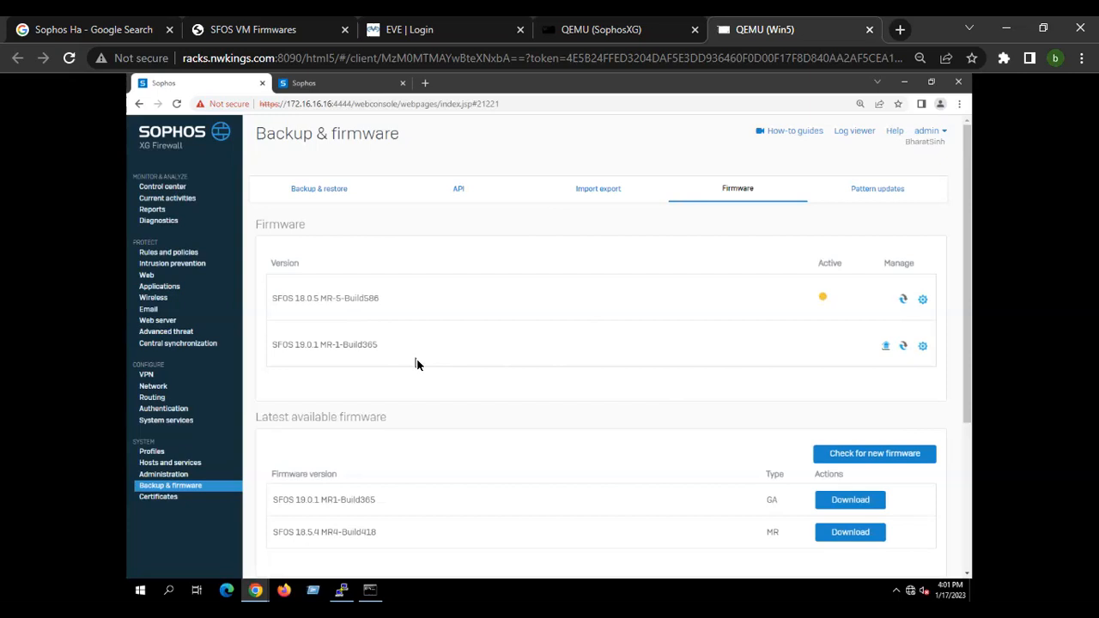
# Open the restore-default dialog for SFOS 19.0.1 MR-1-Build365 and close it without restarting.
pyautogui.click(923, 348)
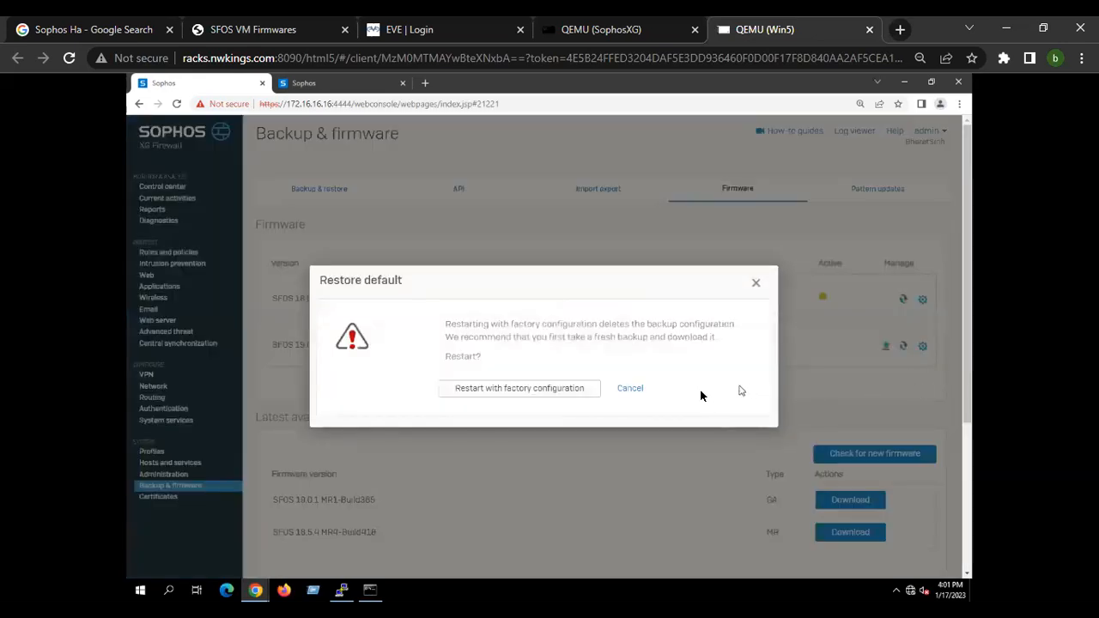
pyautogui.click(754, 284)
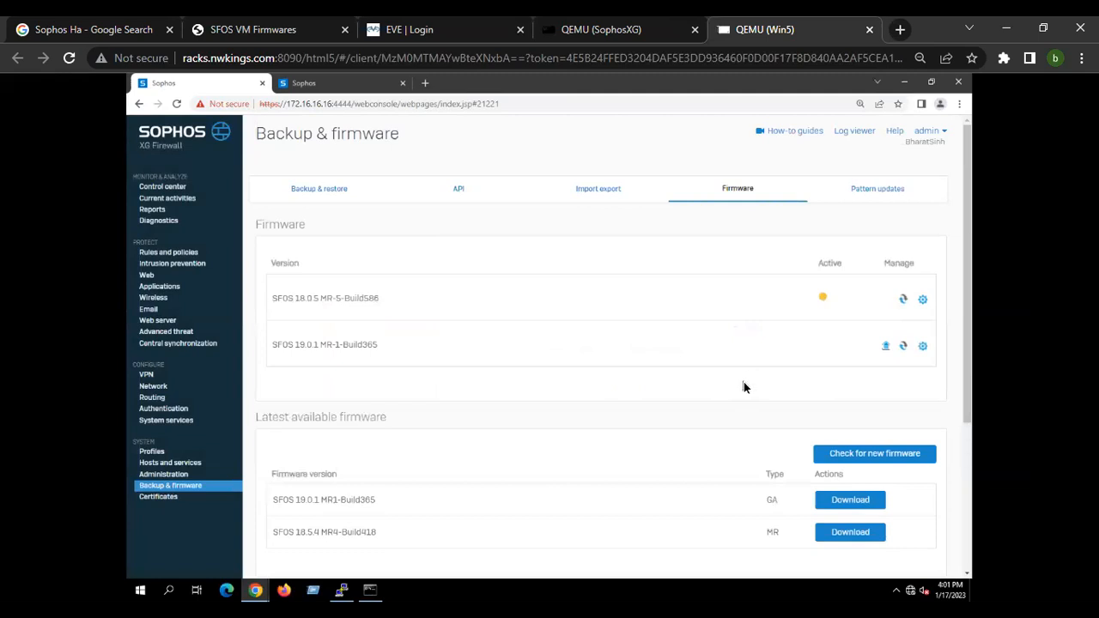
# Open the Add user form under Authentication Users and review its fields without saving.
pyautogui.click(345, 192)
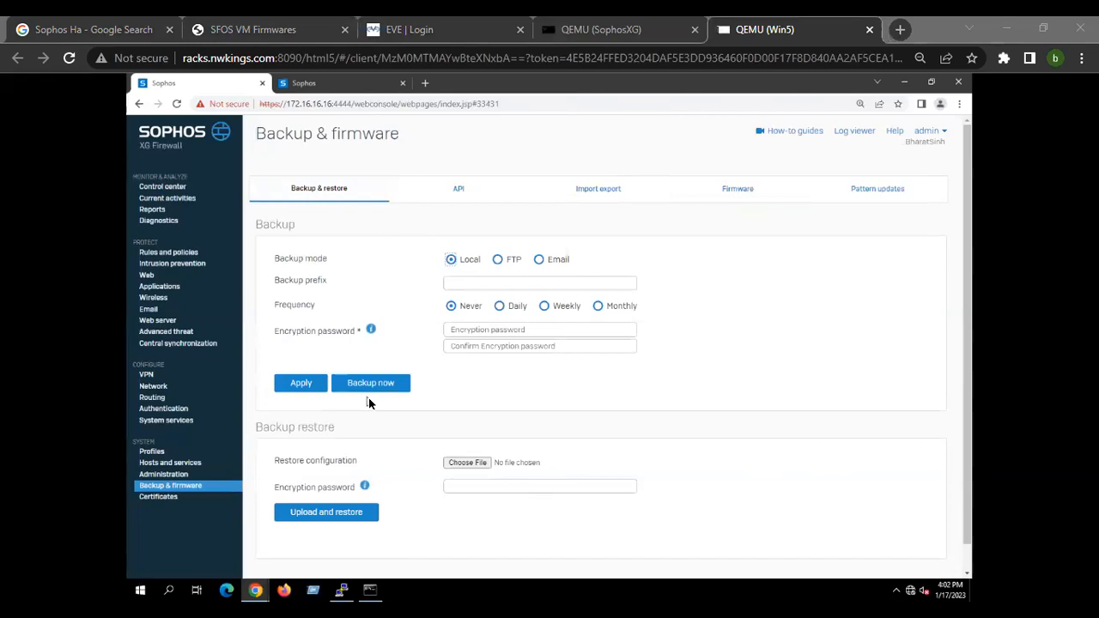
pyautogui.click(172, 409)
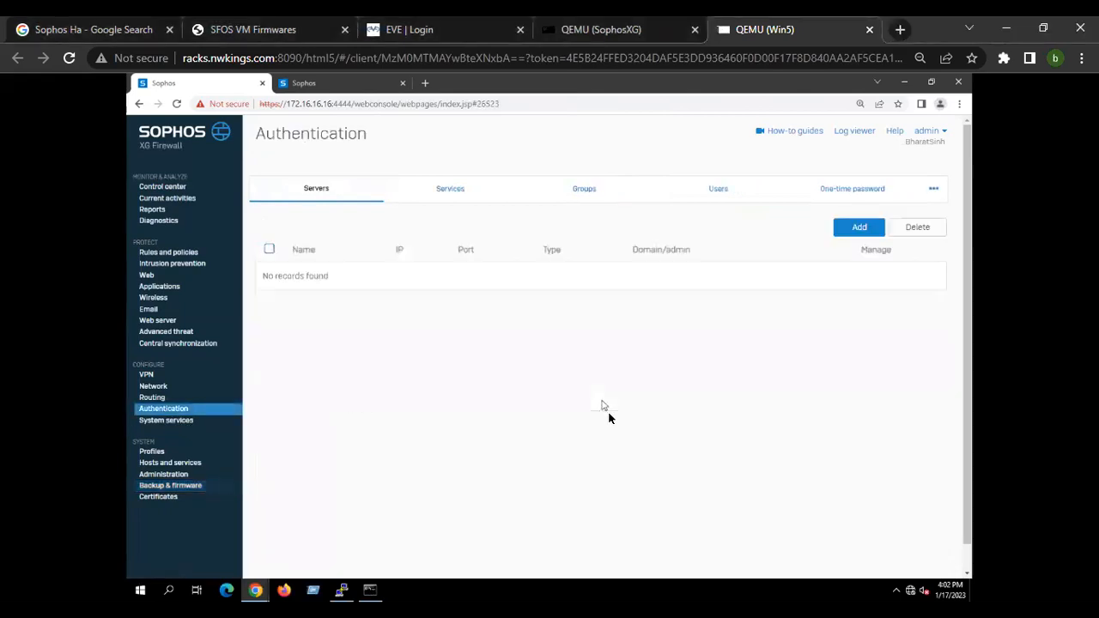
pyautogui.click(717, 193)
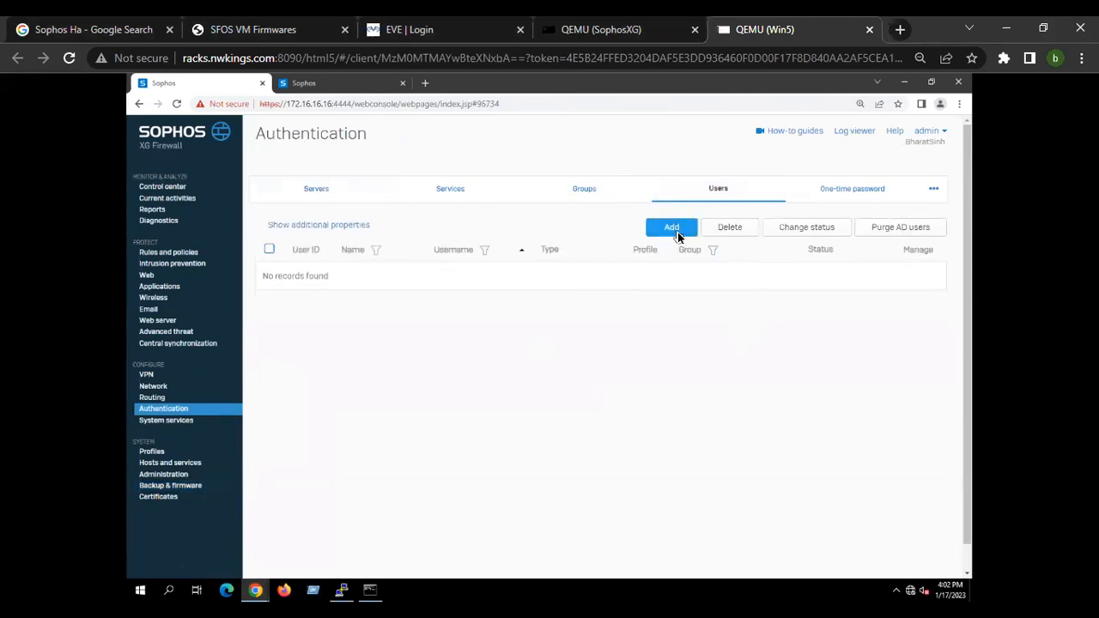
pyautogui.click(675, 234)
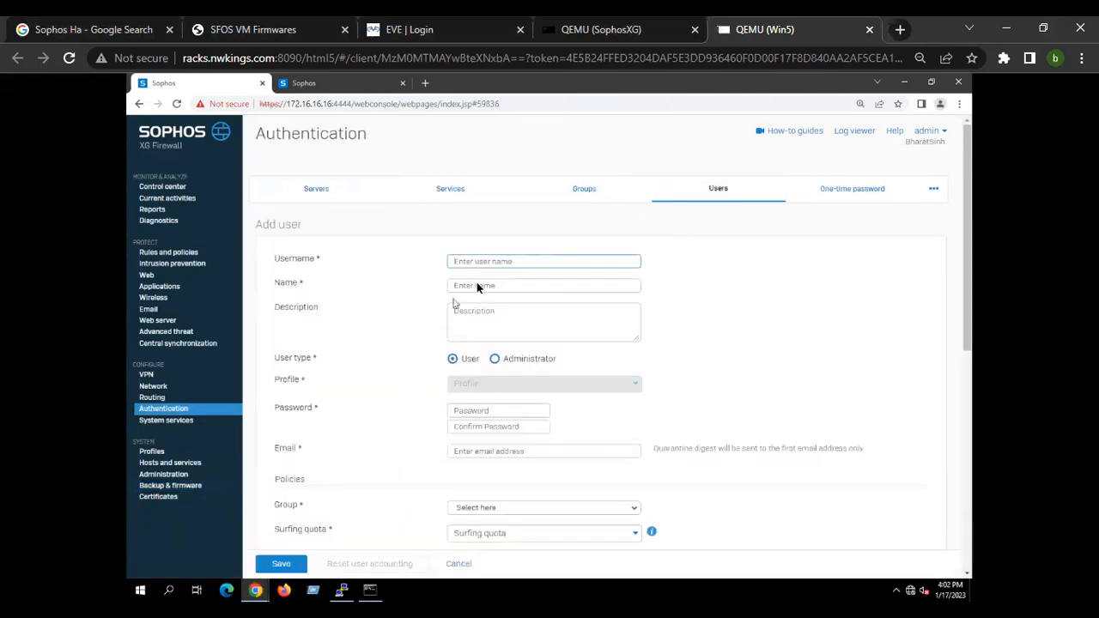
pyautogui.scroll(-6, 526, 562)
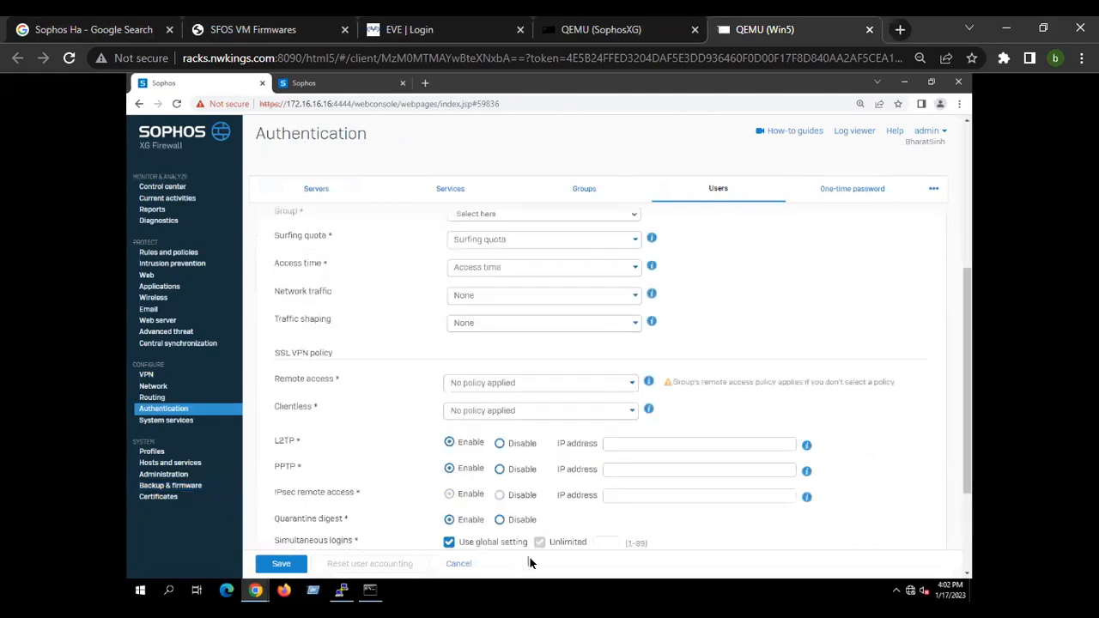
pyautogui.scroll(4, 481, 506)
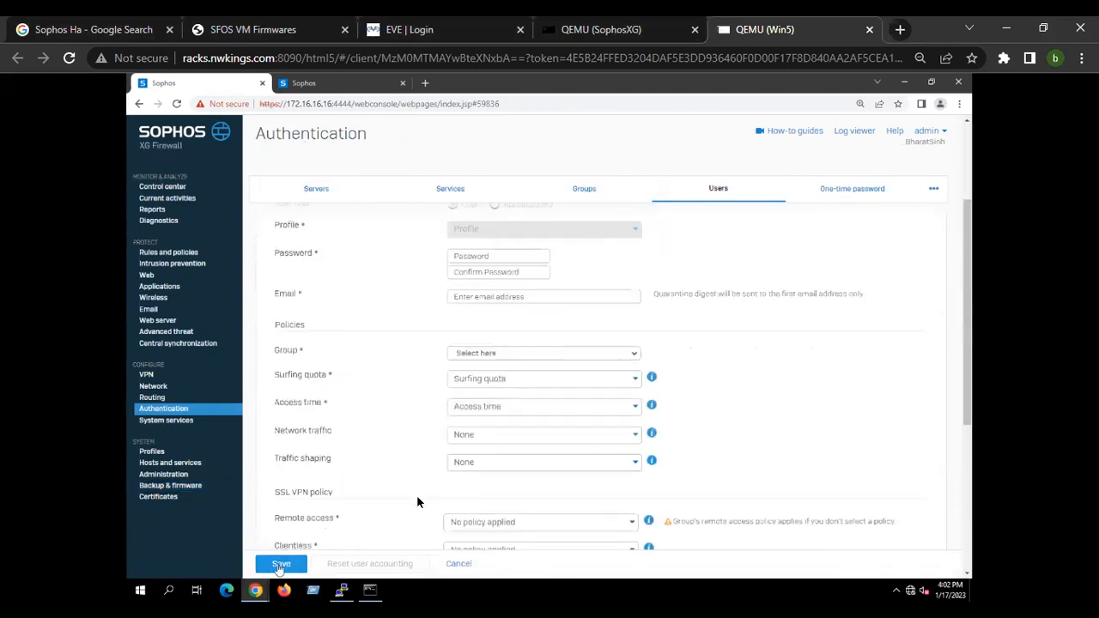
pyautogui.click(742, 189)
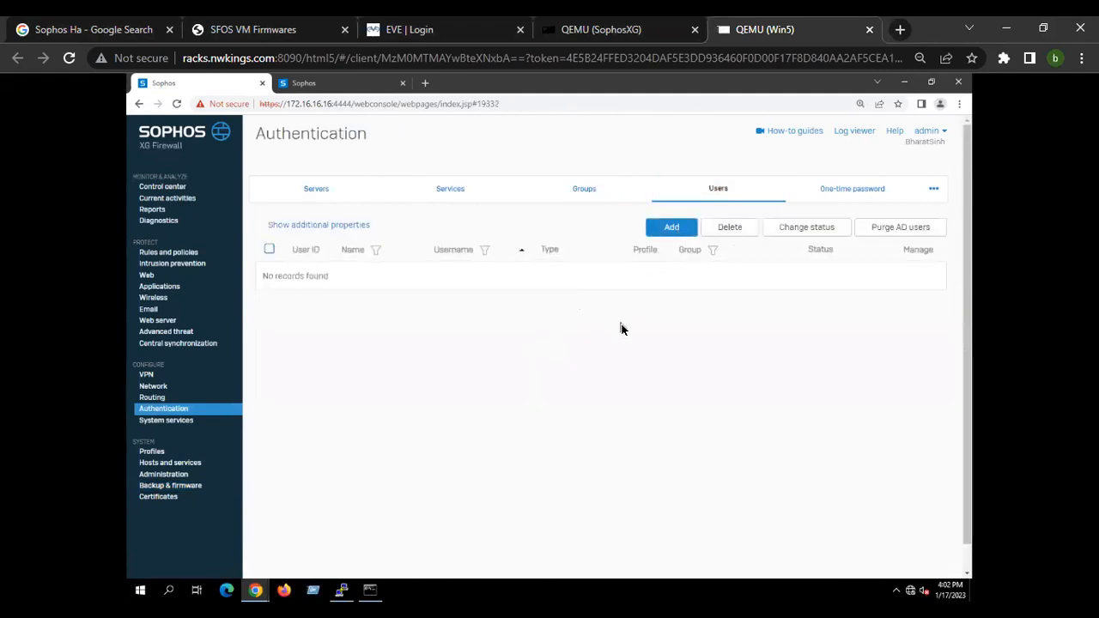
pyautogui.click(717, 192)
# On Backup & restore, switch the backup mode between Local and Email and review the email and encryption password fields.
pyautogui.click(176, 486)
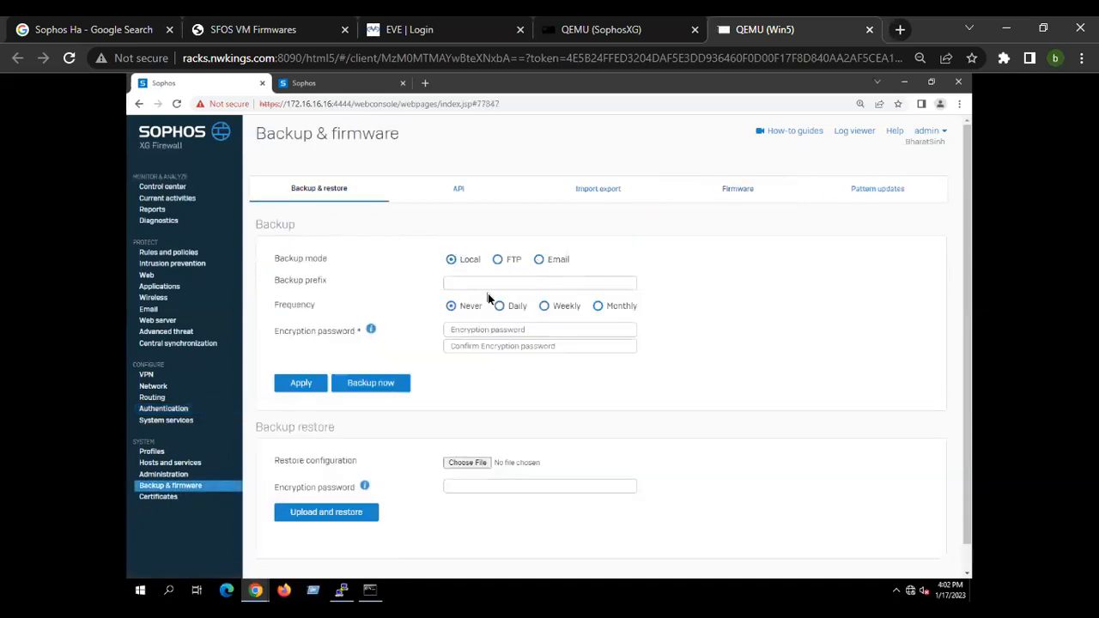
pyautogui.click(539, 261)
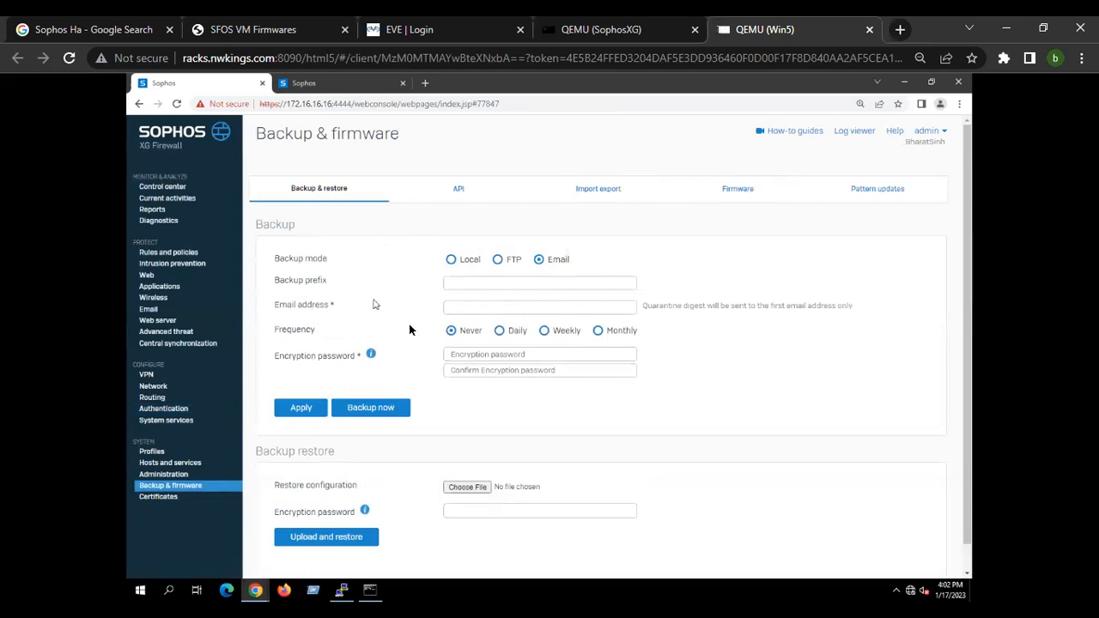
pyautogui.click(468, 489)
pyautogui.click(507, 335)
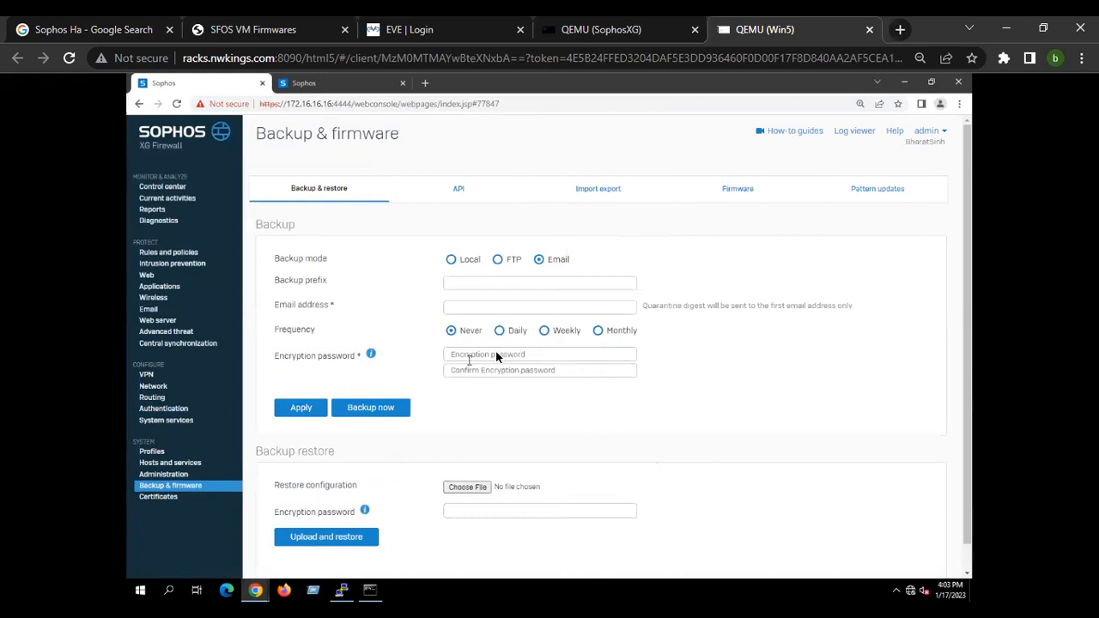
pyautogui.click(462, 266)
pyautogui.click(541, 260)
# Open Email Mail logs, then the Log viewer, filter it to Email logs, and close the viewer.
pyautogui.click(155, 313)
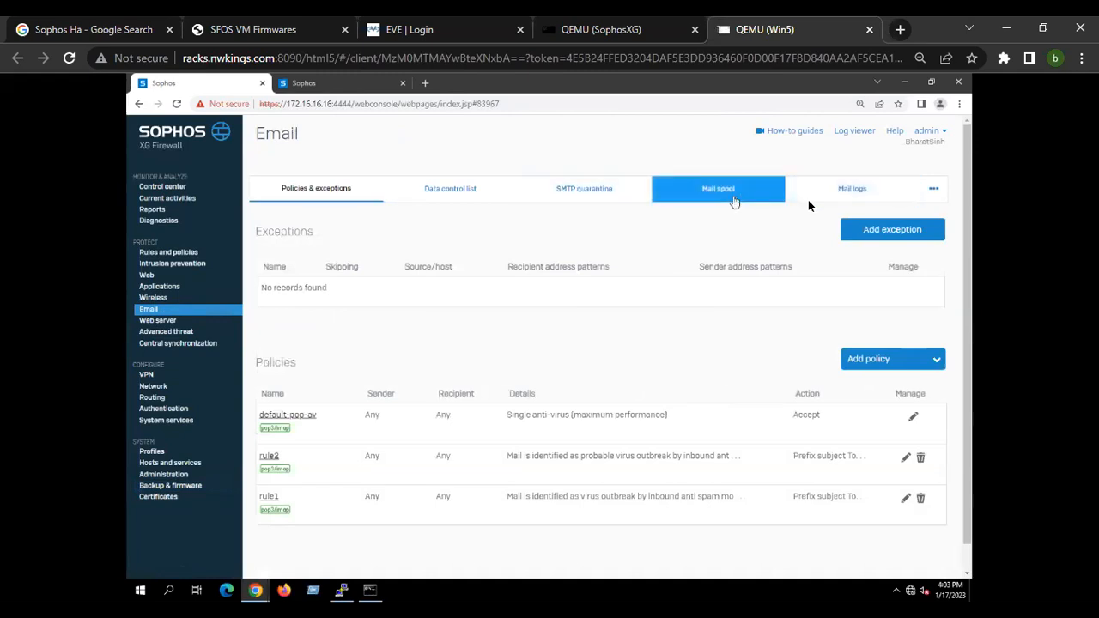
pyautogui.click(846, 190)
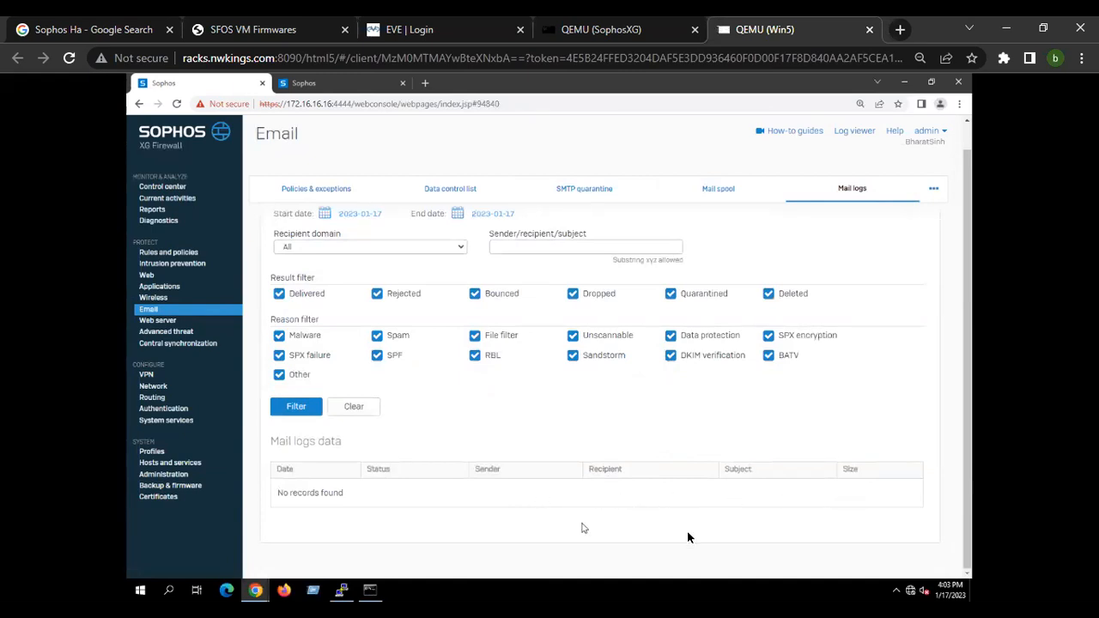
pyautogui.scroll(1, 581, 510)
pyautogui.click(856, 131)
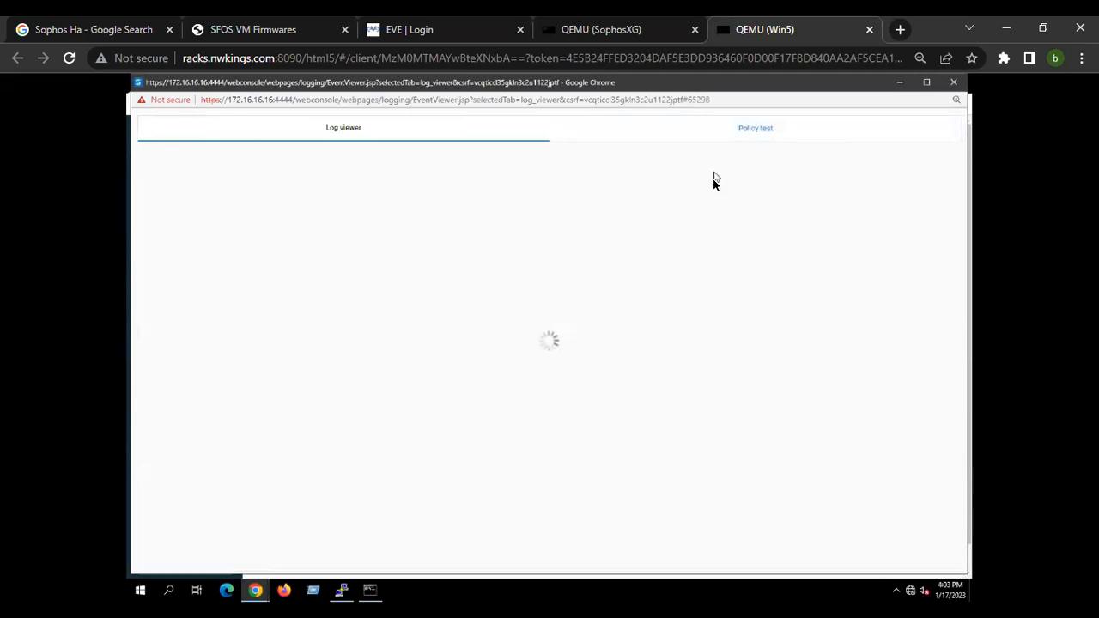
pyautogui.click(716, 175)
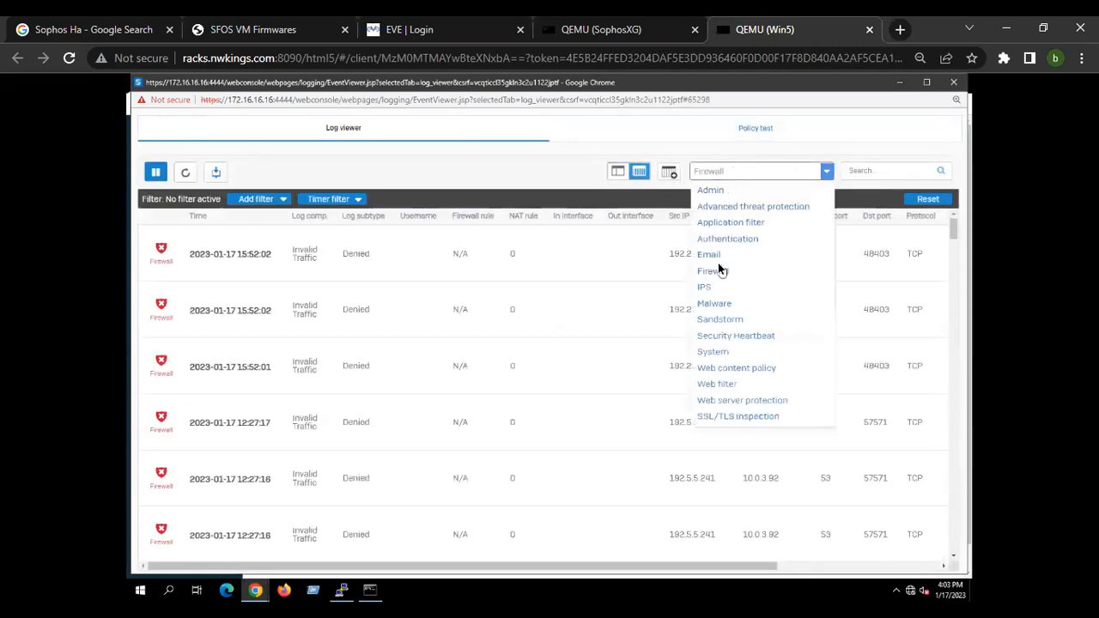
pyautogui.click(713, 256)
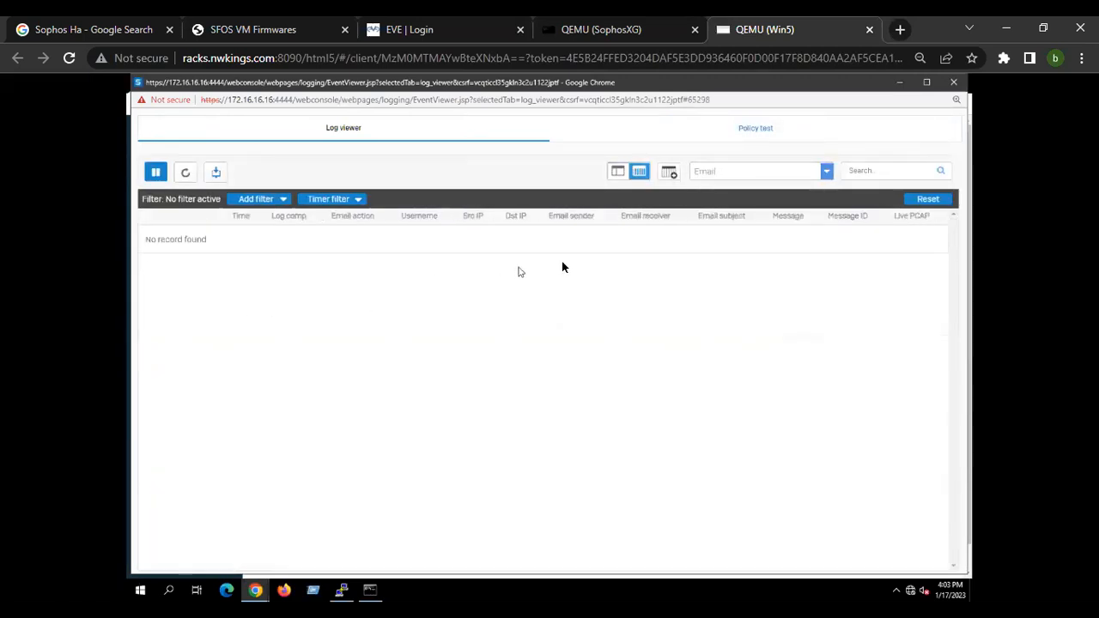
pyautogui.click(900, 82)
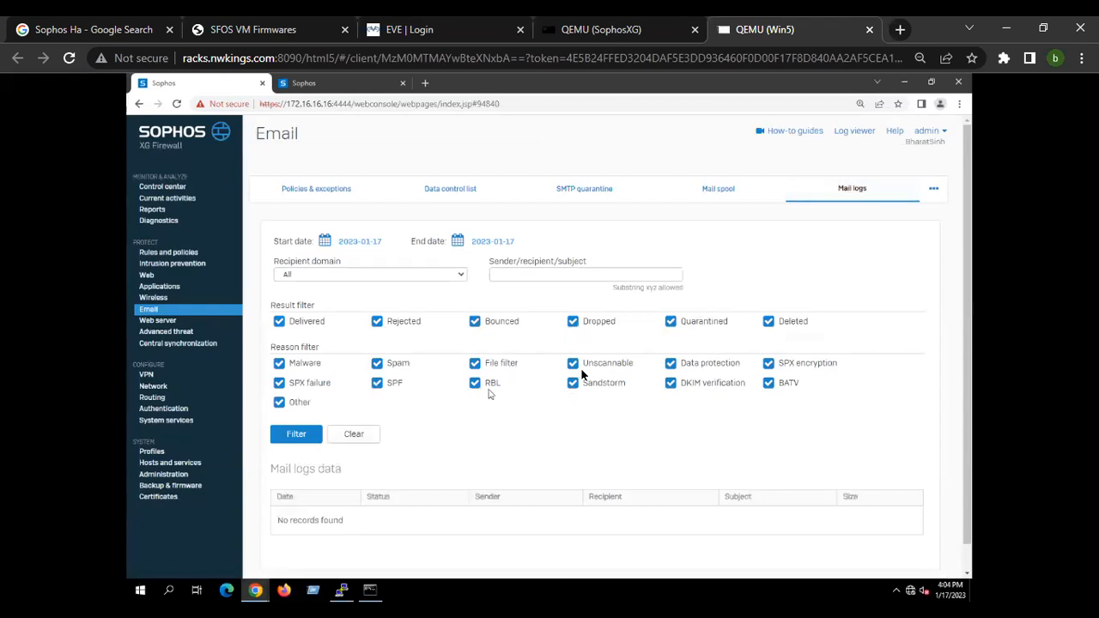
# Open Administration notification settings and toggle the mail server between Built-in and External email server.
pyautogui.click(167, 474)
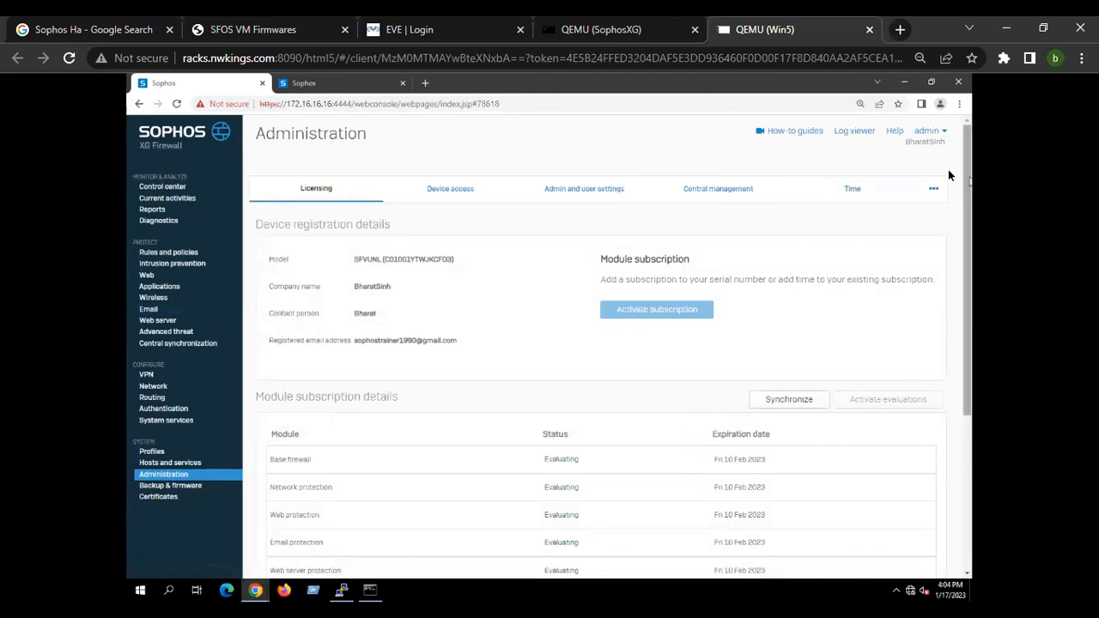
pyautogui.click(934, 190)
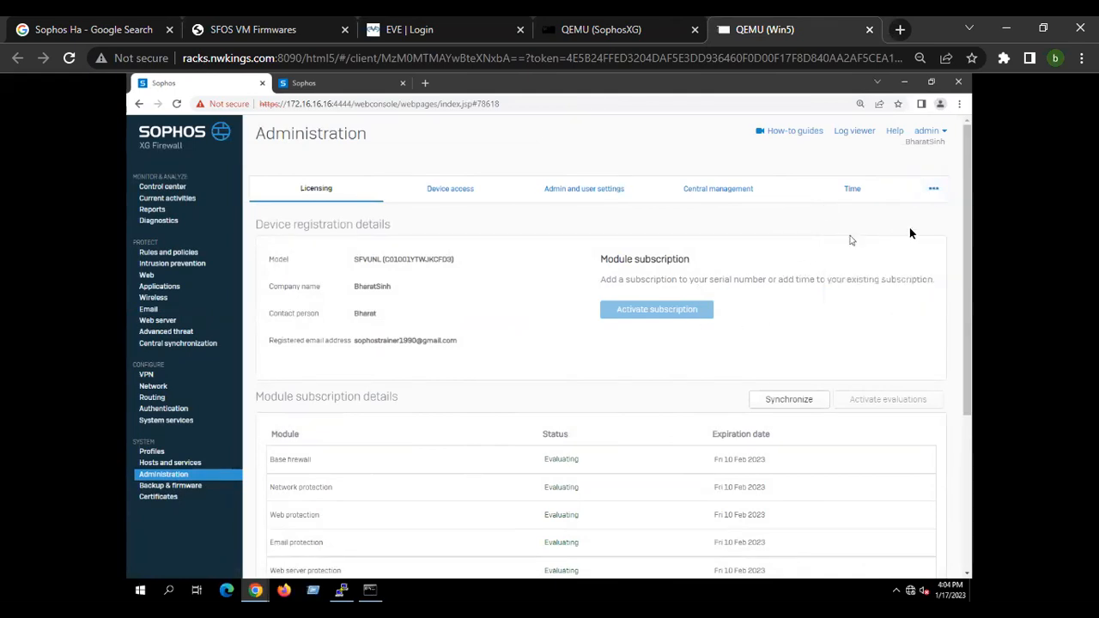
pyautogui.click(871, 216)
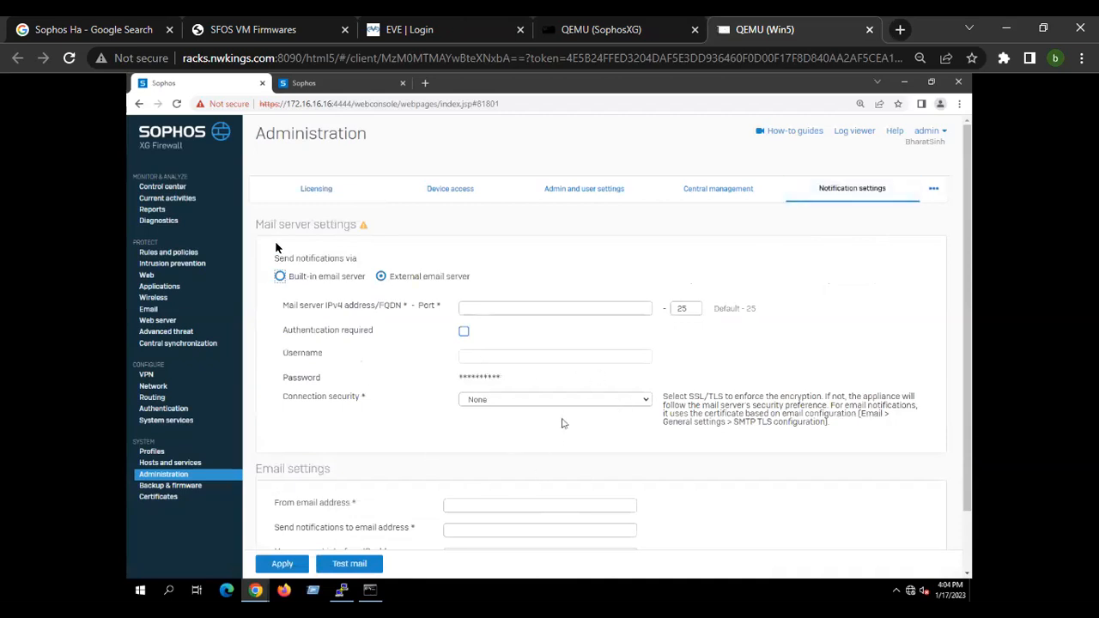
pyautogui.moveTo(258, 228); pyautogui.dragTo(521, 272)
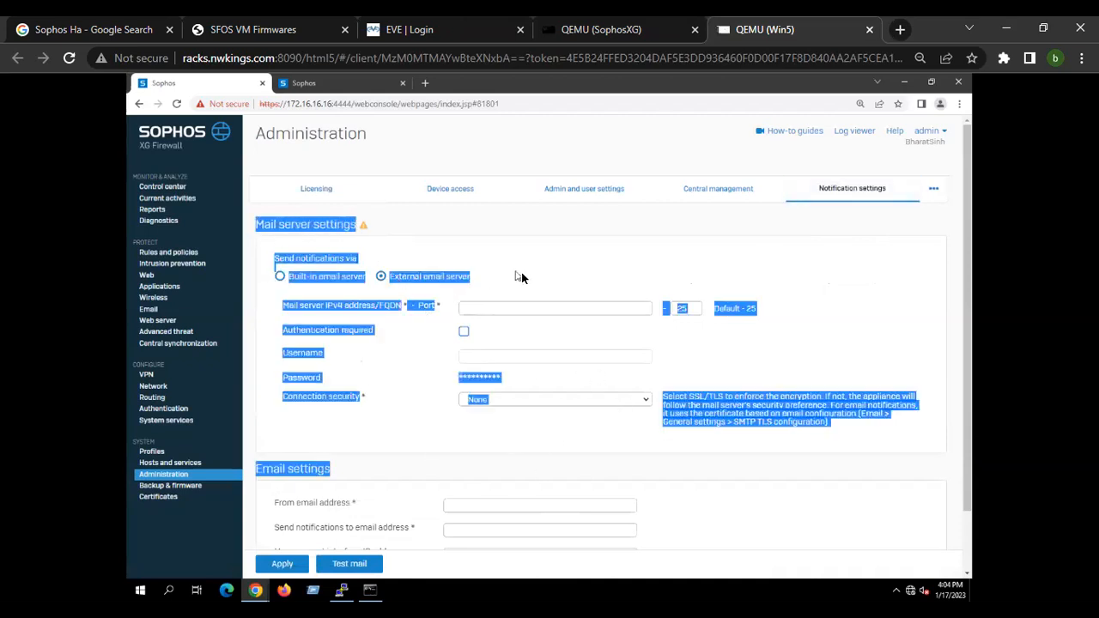
pyautogui.click(516, 279)
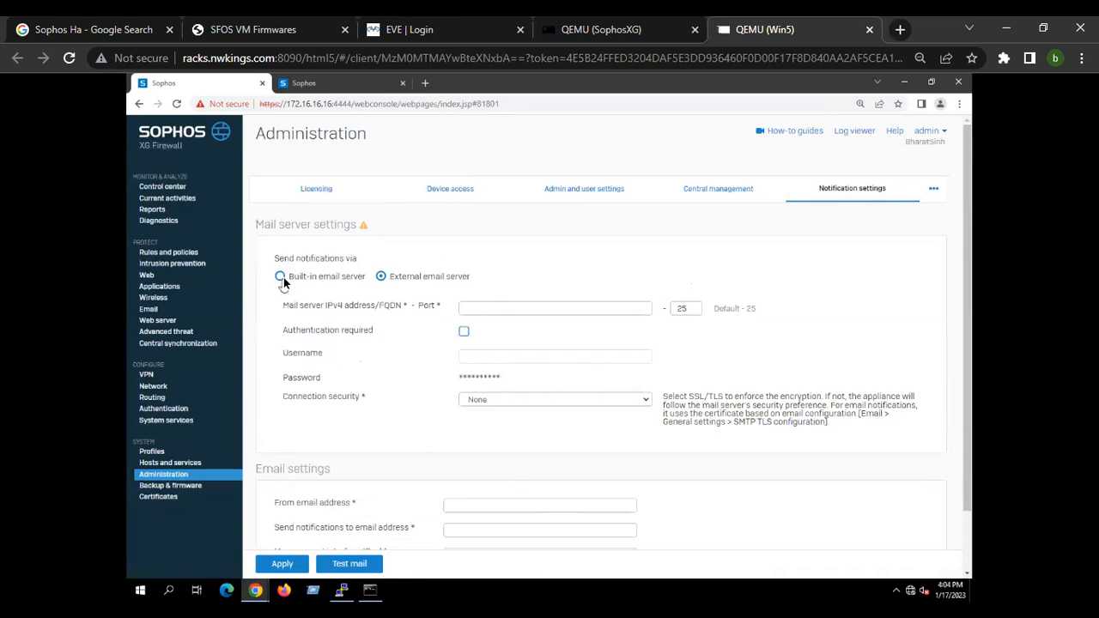
pyautogui.click(282, 278)
pyautogui.click(475, 355)
pyautogui.click(469, 386)
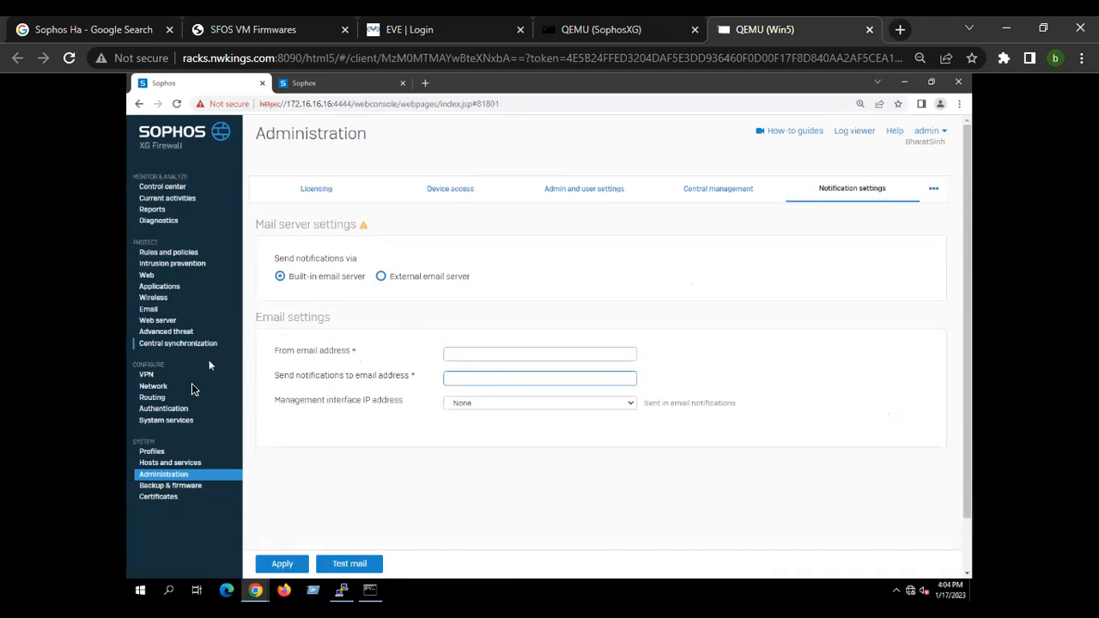
pyautogui.click(382, 276)
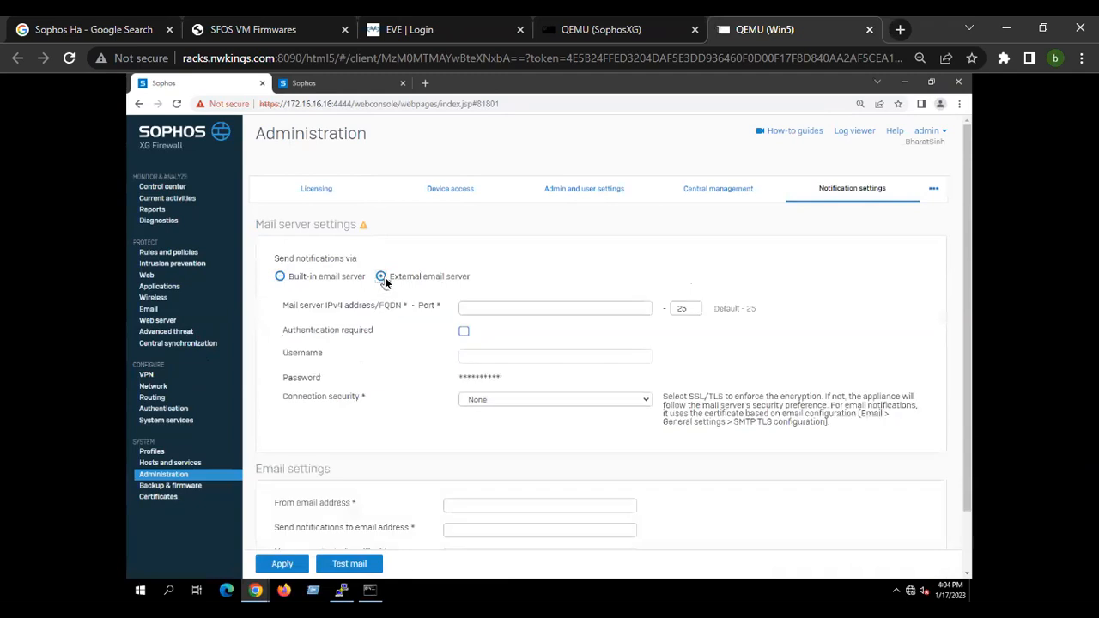
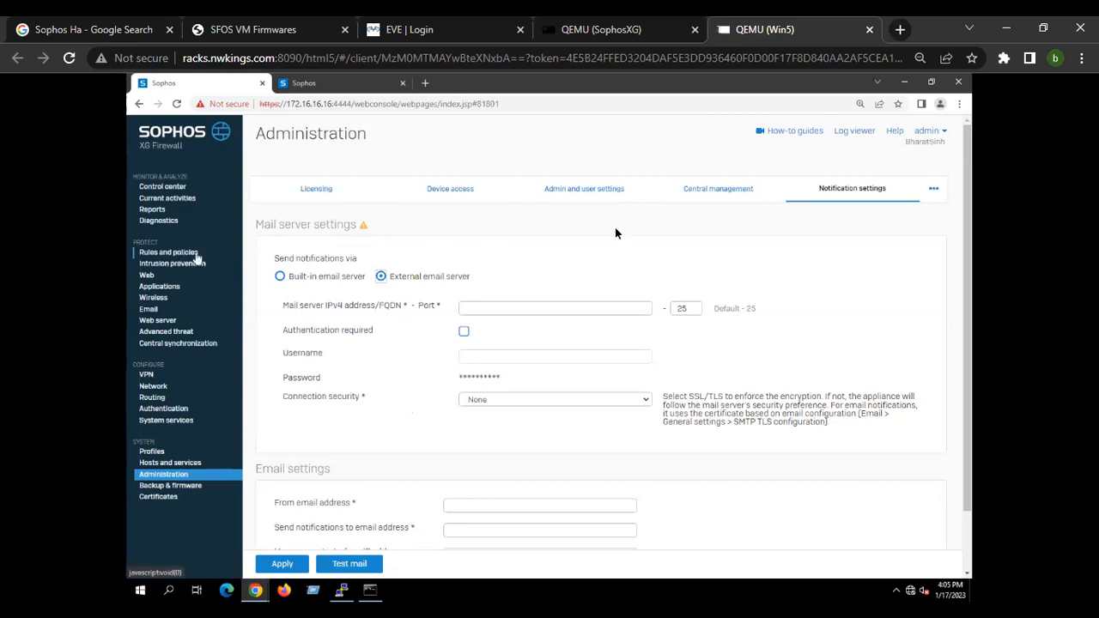
# Review the Central management and Licensing tabs under Administration.
pyautogui.click(722, 190)
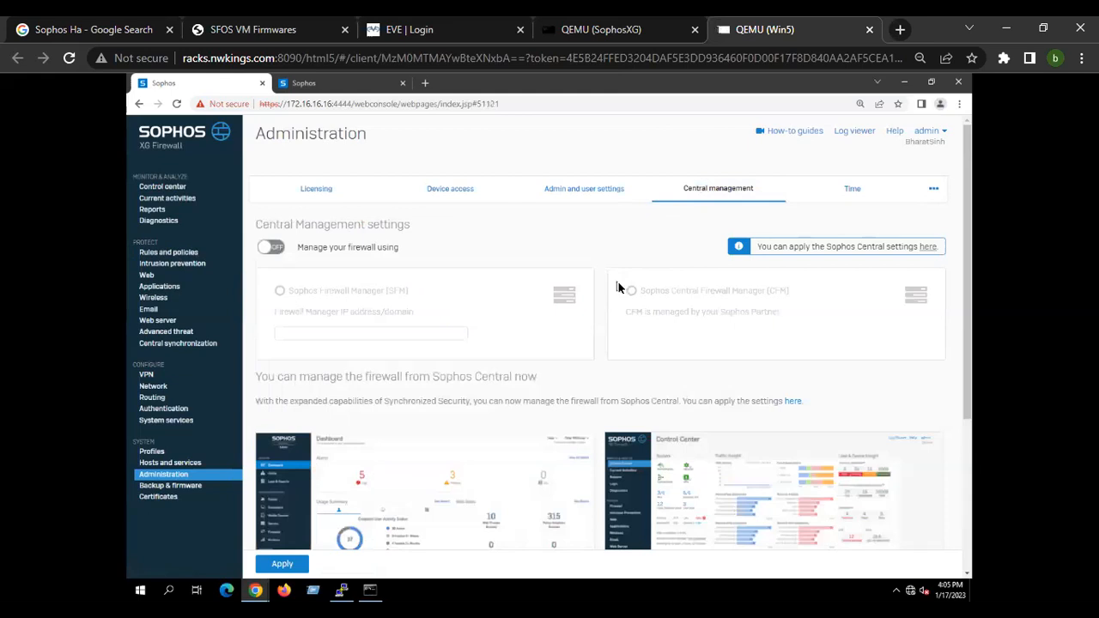
pyautogui.scroll(-2, 614, 370)
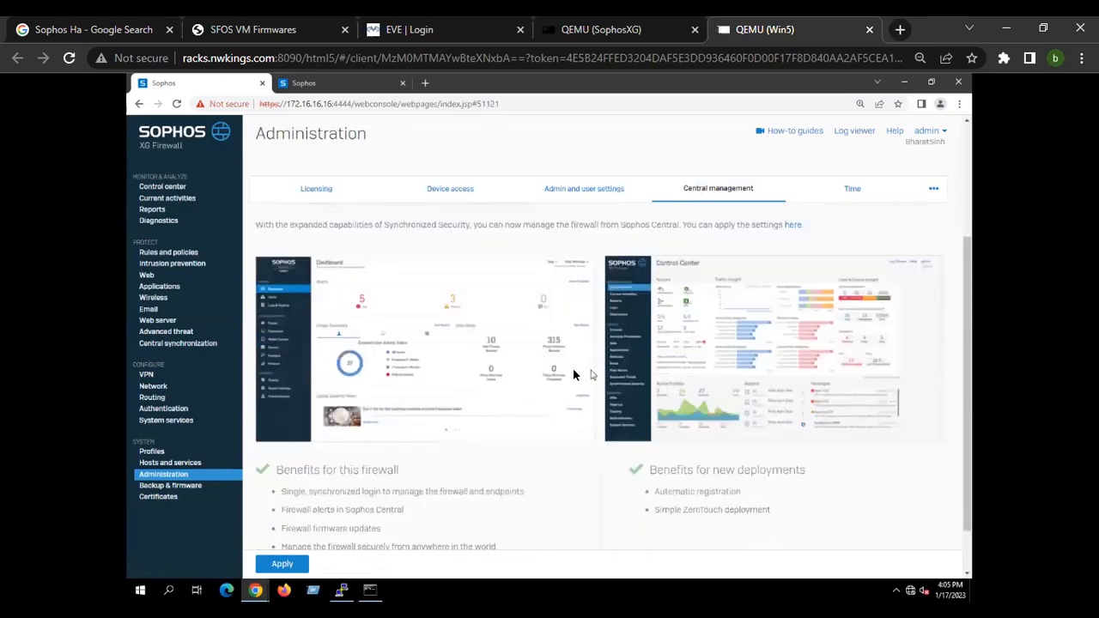
pyautogui.scroll(2, 575, 375)
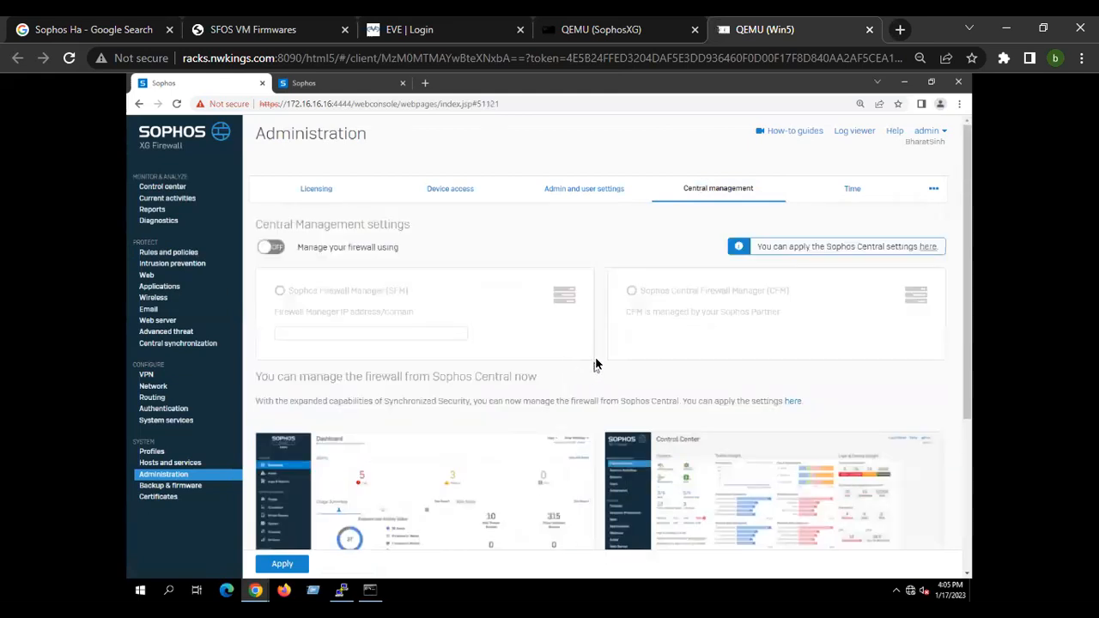
pyautogui.click(326, 199)
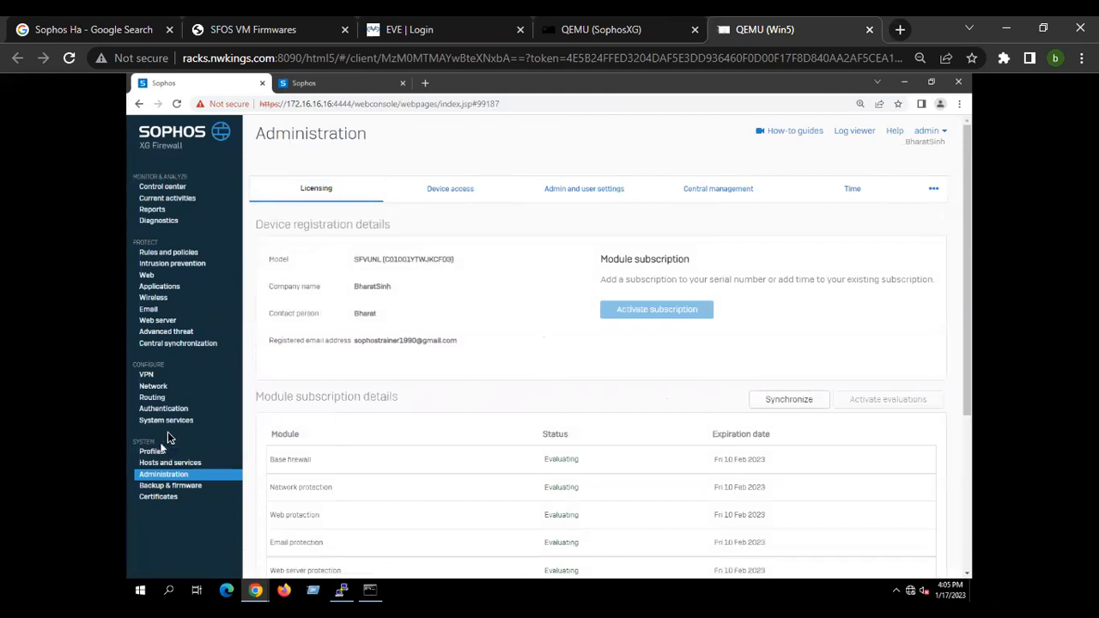
# Browse Central synchronization and Hosts and services, trying the Sophos Central Register option.
pyautogui.click(185, 332)
pyautogui.click(194, 345)
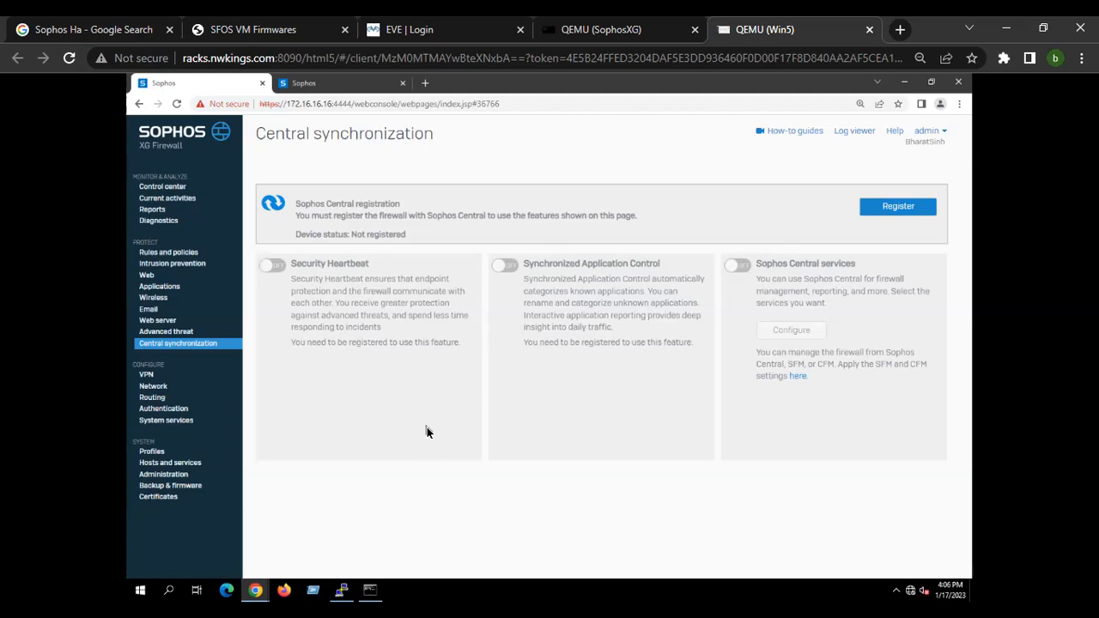
pyautogui.moveTo(267, 135); pyautogui.dragTo(464, 167)
pyautogui.click(573, 382)
pyautogui.click(894, 209)
pyautogui.click(167, 463)
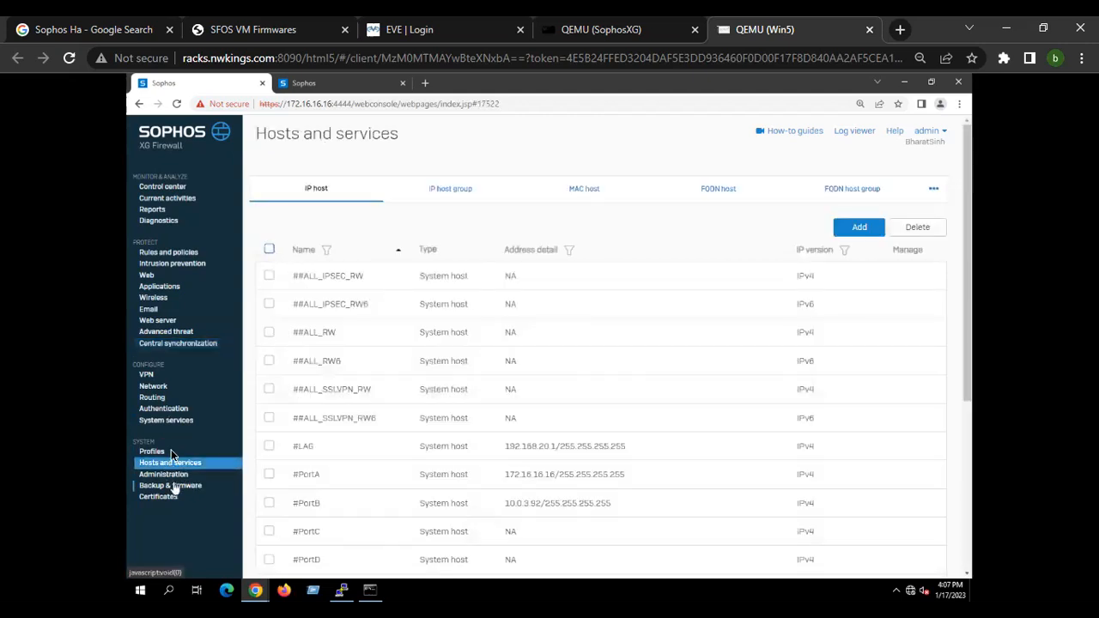
pyautogui.click(191, 343)
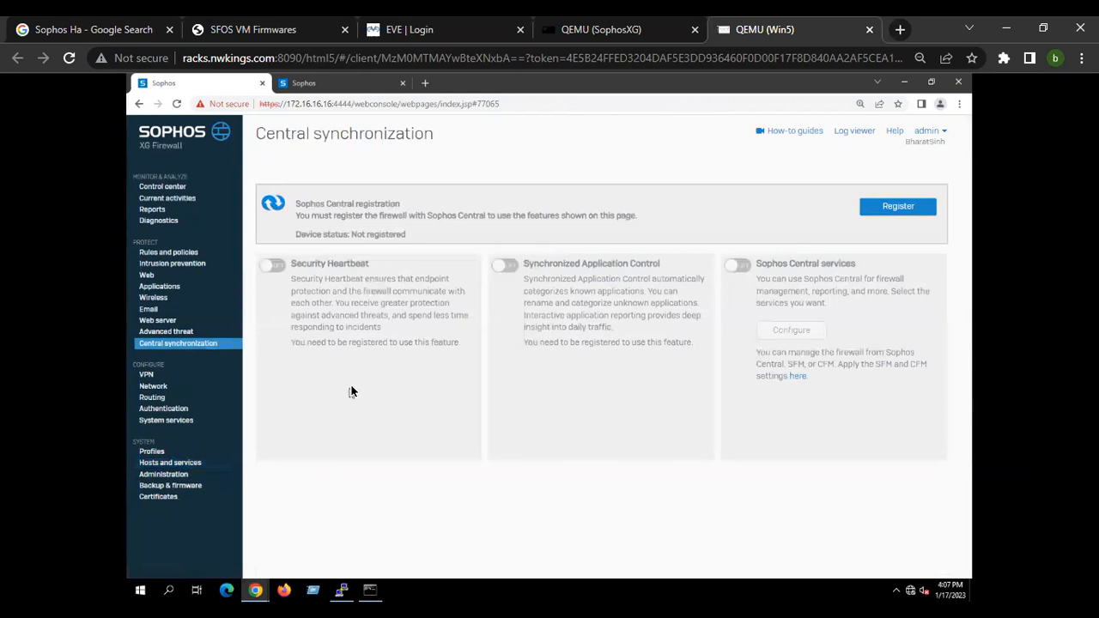
# Open System services and browse the list of traffic shaping policies.
pyautogui.click(184, 423)
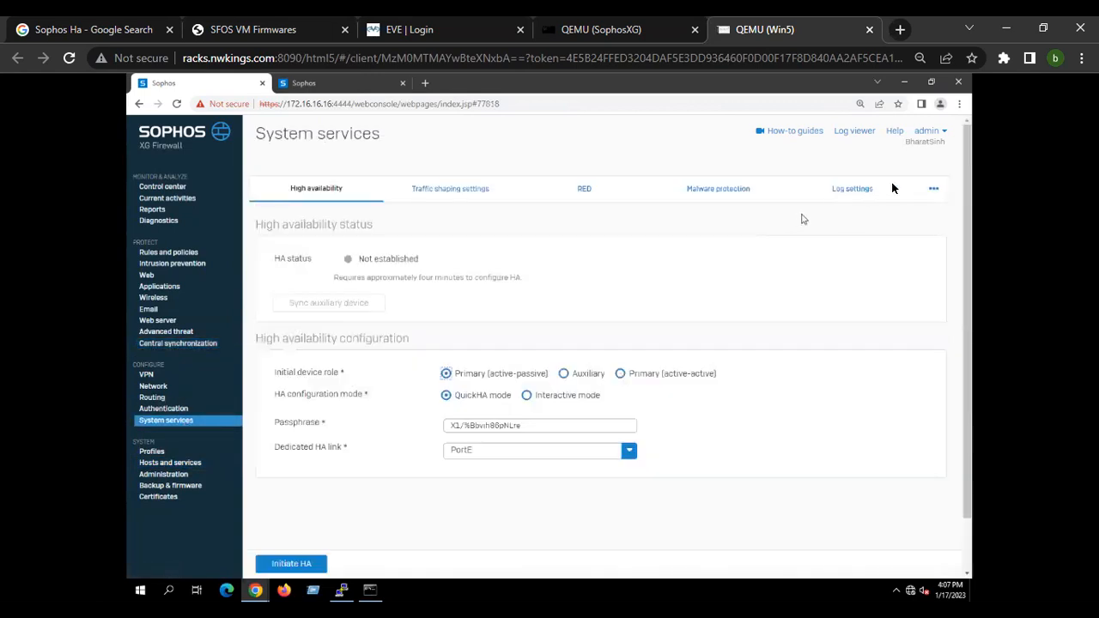
pyautogui.moveTo(932, 192)
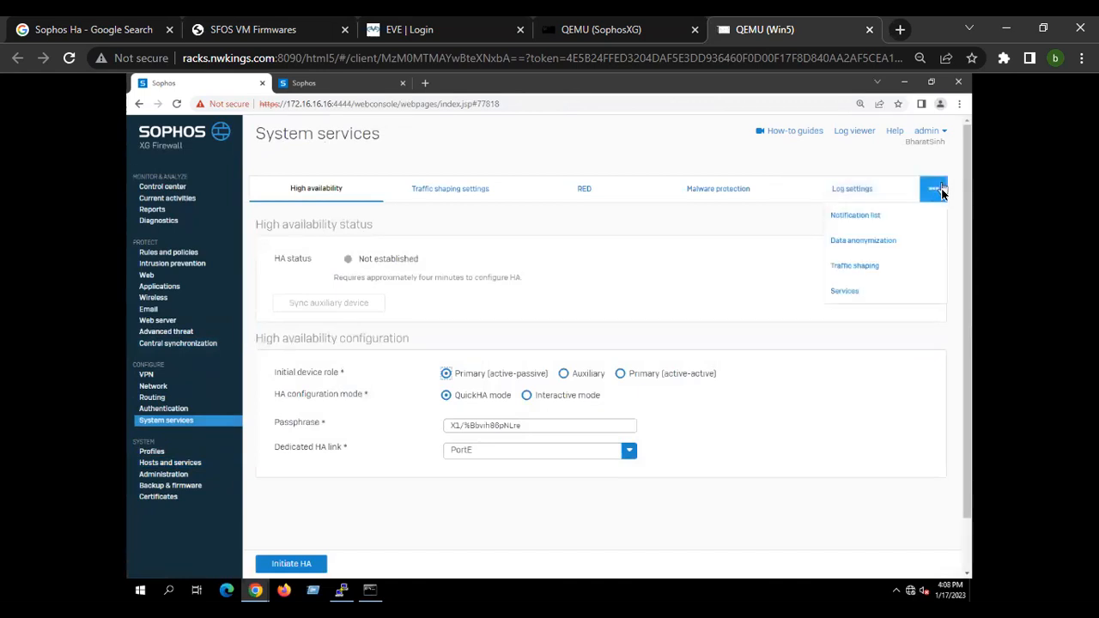
pyautogui.click(916, 269)
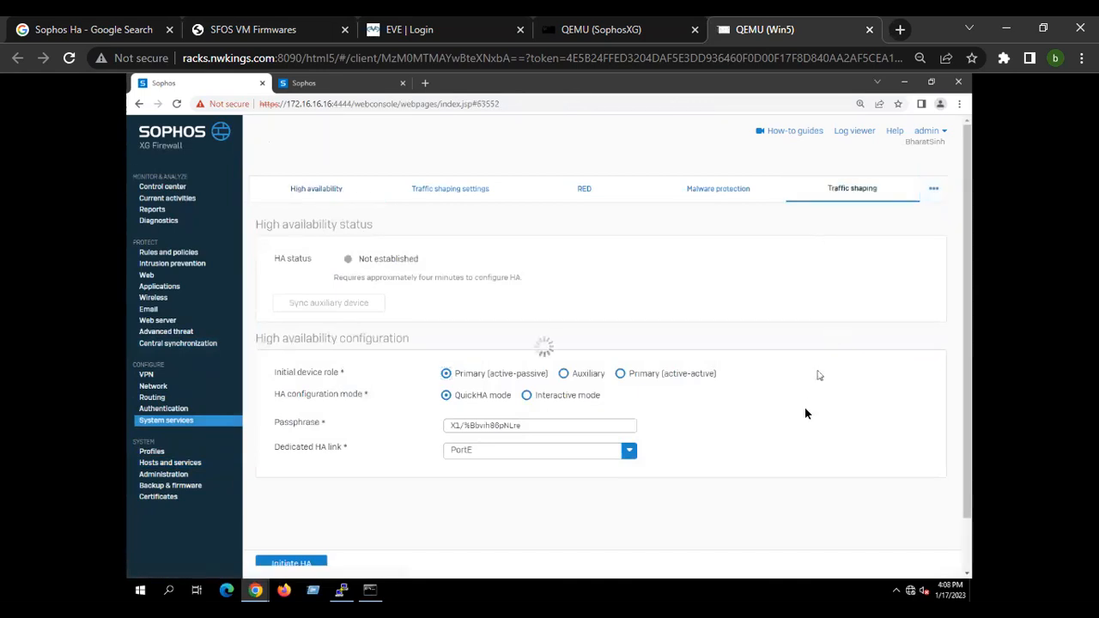
pyautogui.scroll(-3, 558, 420)
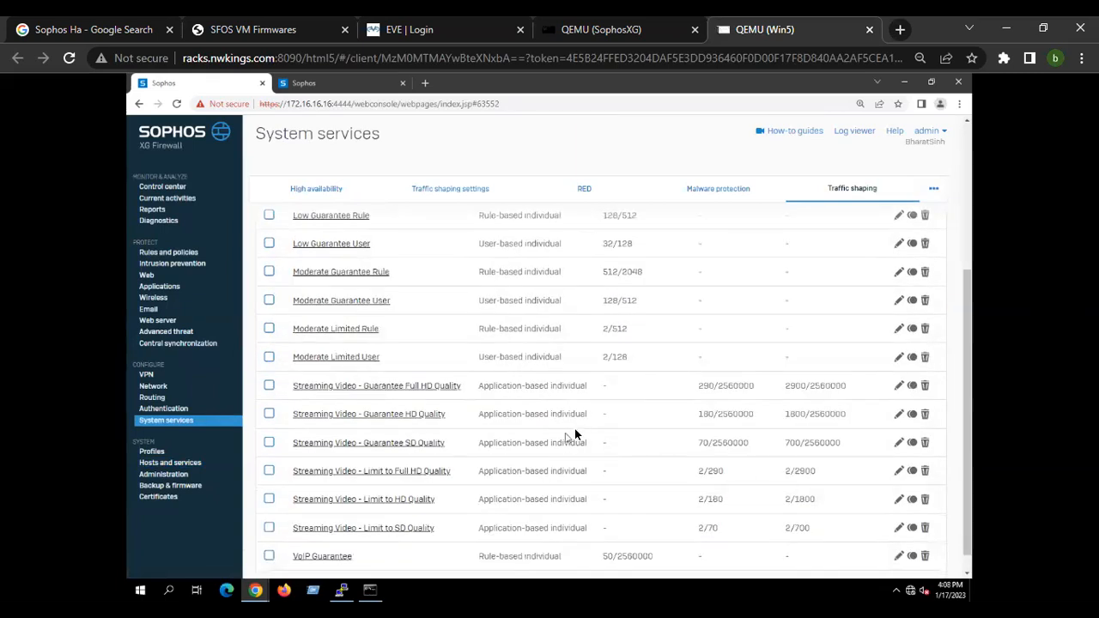
pyautogui.scroll(3, 577, 427)
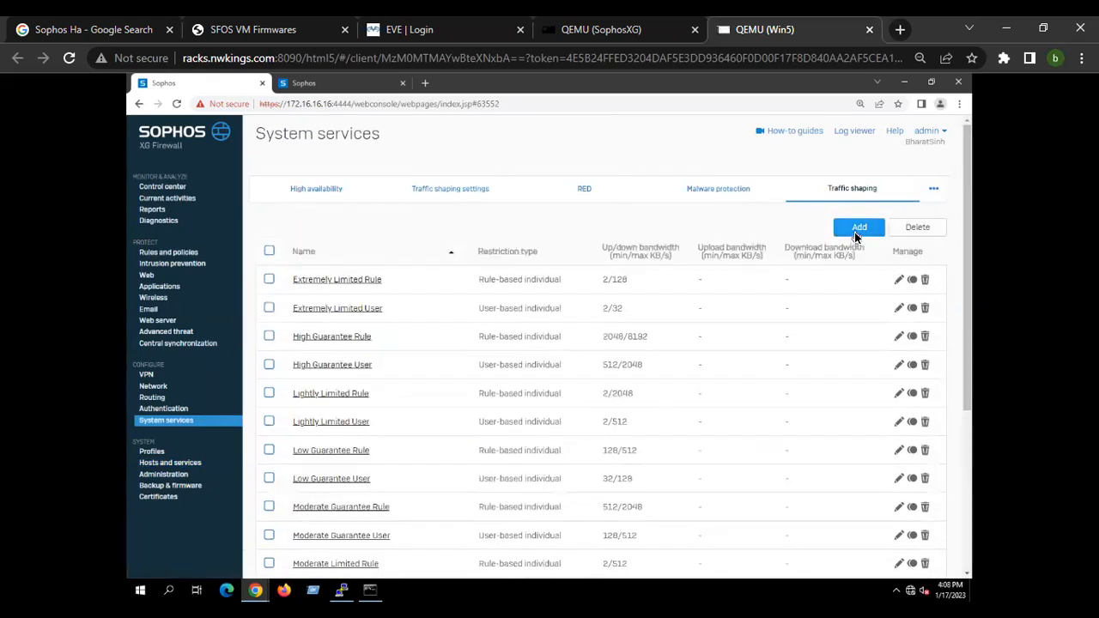
pyautogui.scroll(-3, 829, 325)
pyautogui.scroll(3, 806, 409)
pyautogui.scroll(-3, 649, 445)
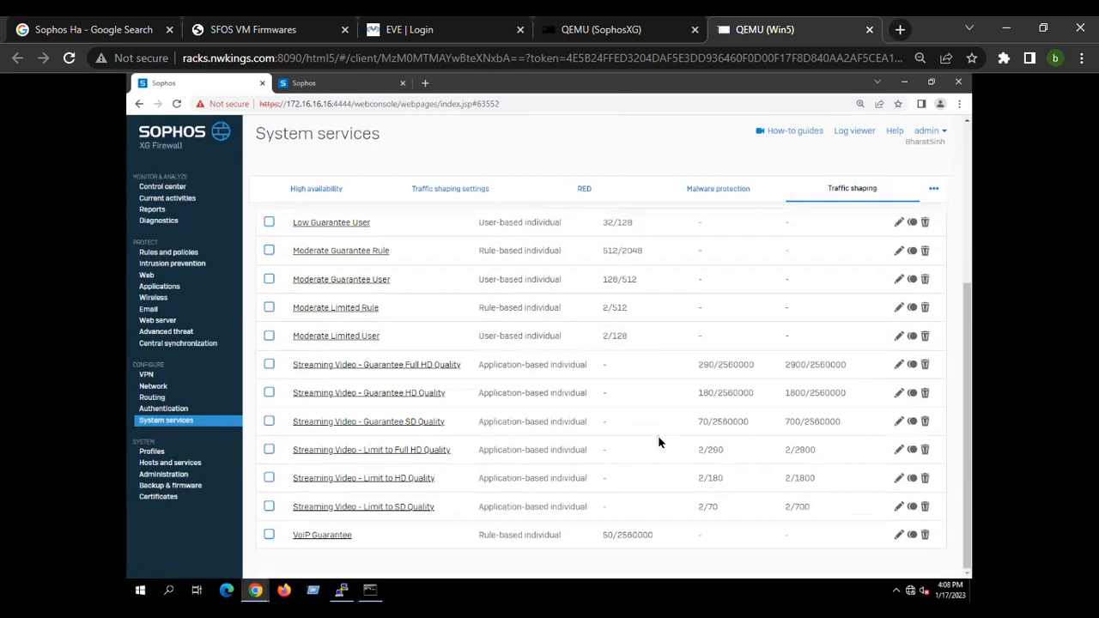
pyautogui.scroll(3, 657, 441)
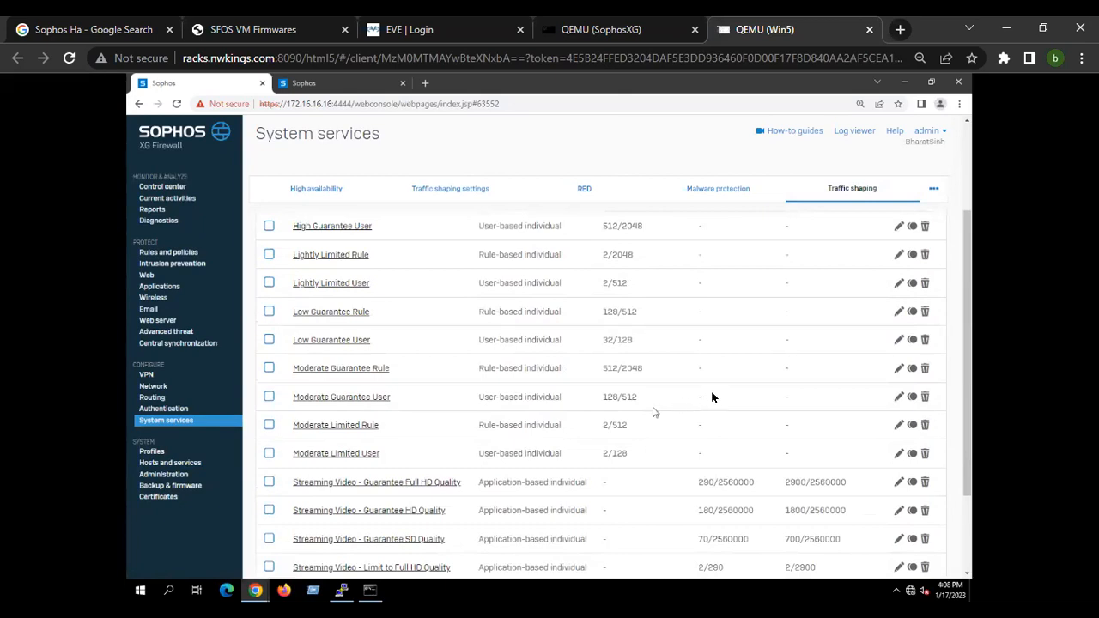
pyautogui.scroll(3, 711, 390)
# Start a new traffic shaping policy with Limit rule type, Shared bandwidth usage and a 512 KB/s limit.
pyautogui.click(934, 190)
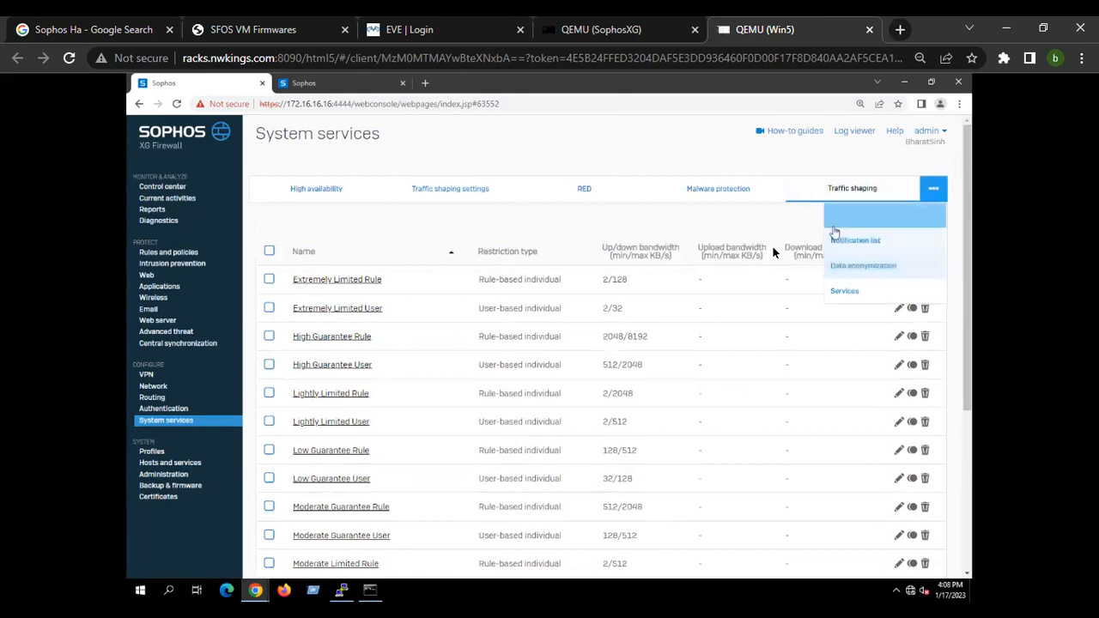
pyautogui.click(854, 230)
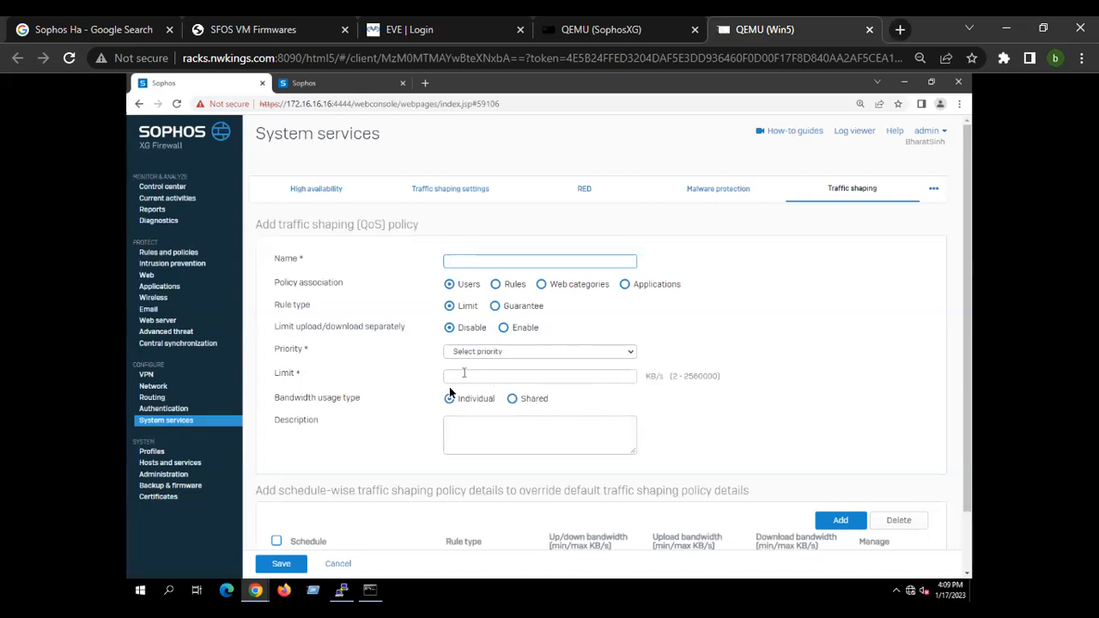
pyautogui.doubleClick(654, 376)
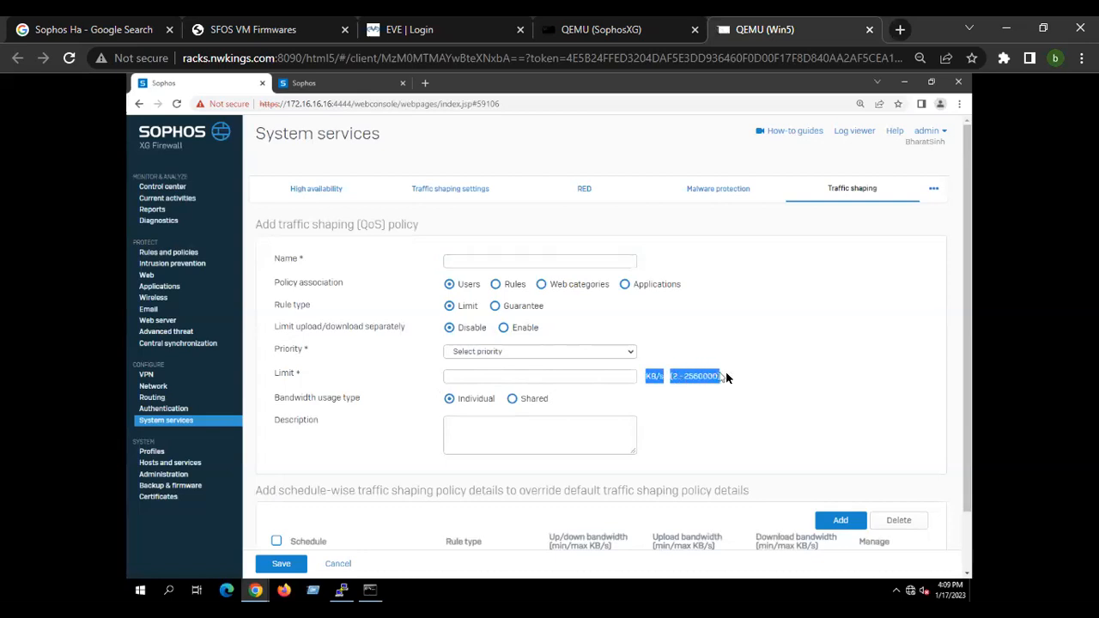
pyautogui.click(510, 377)
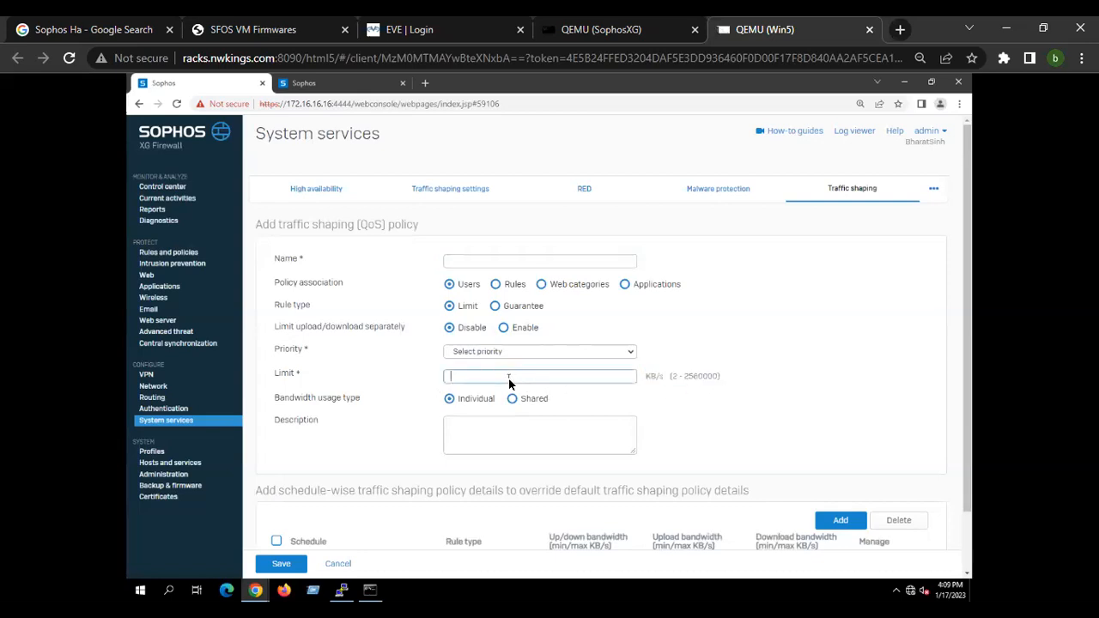
pyautogui.click(495, 306)
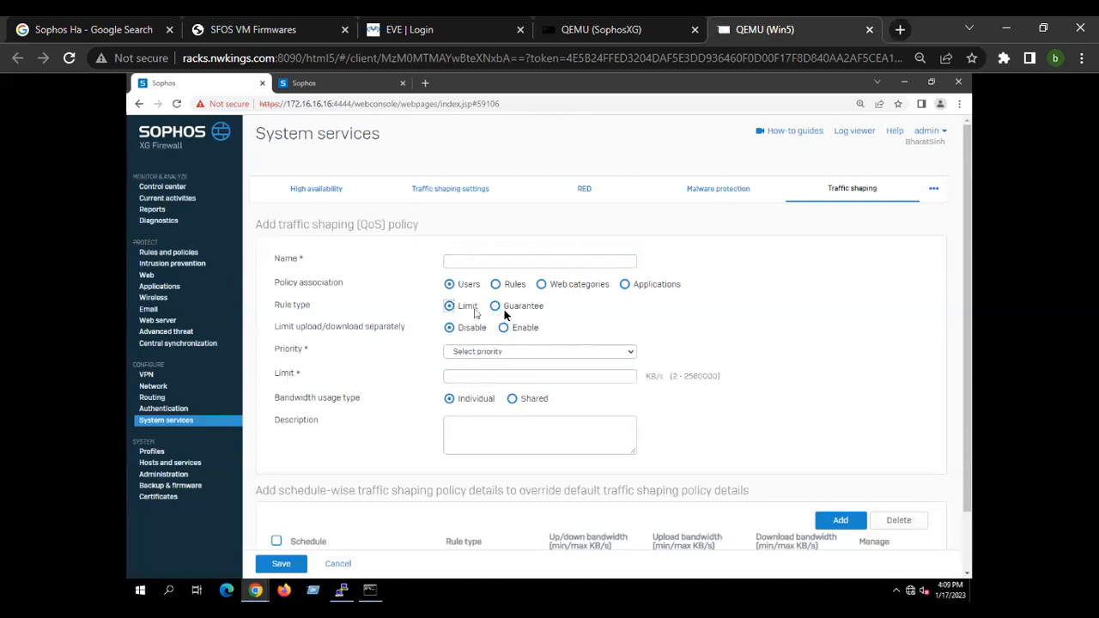
pyautogui.click(496, 309)
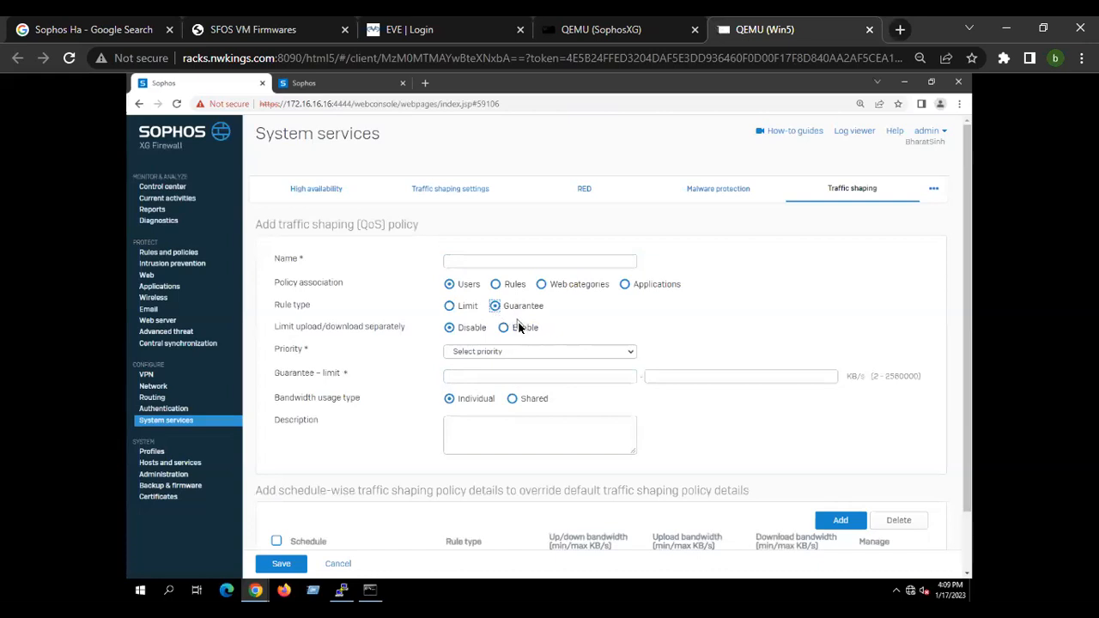
pyautogui.click(512, 400)
pyautogui.click(466, 310)
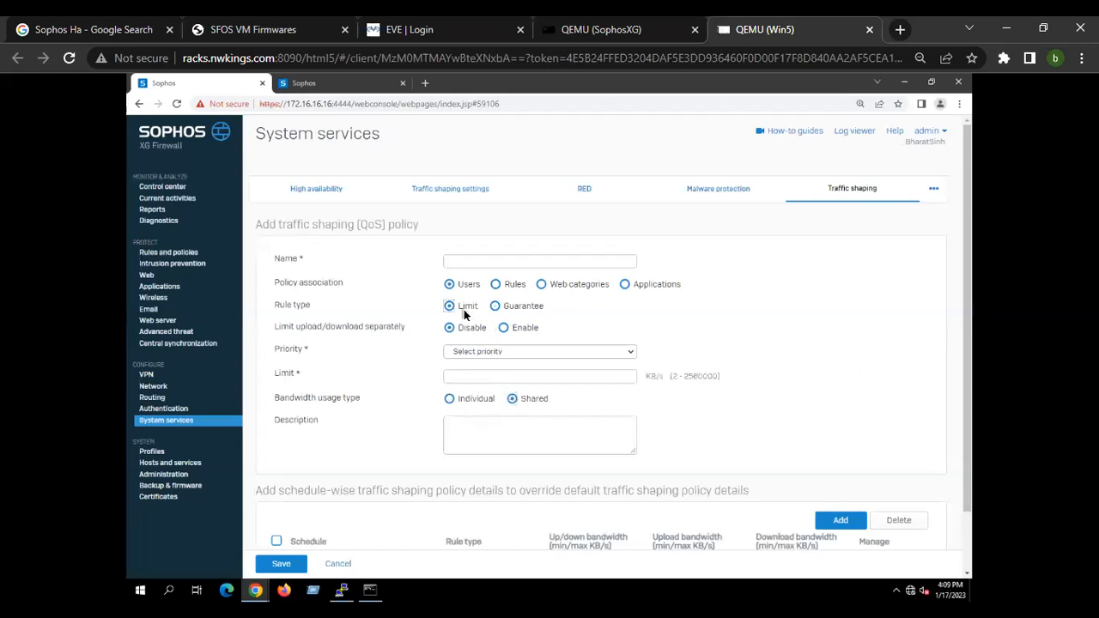
pyautogui.click(465, 378)
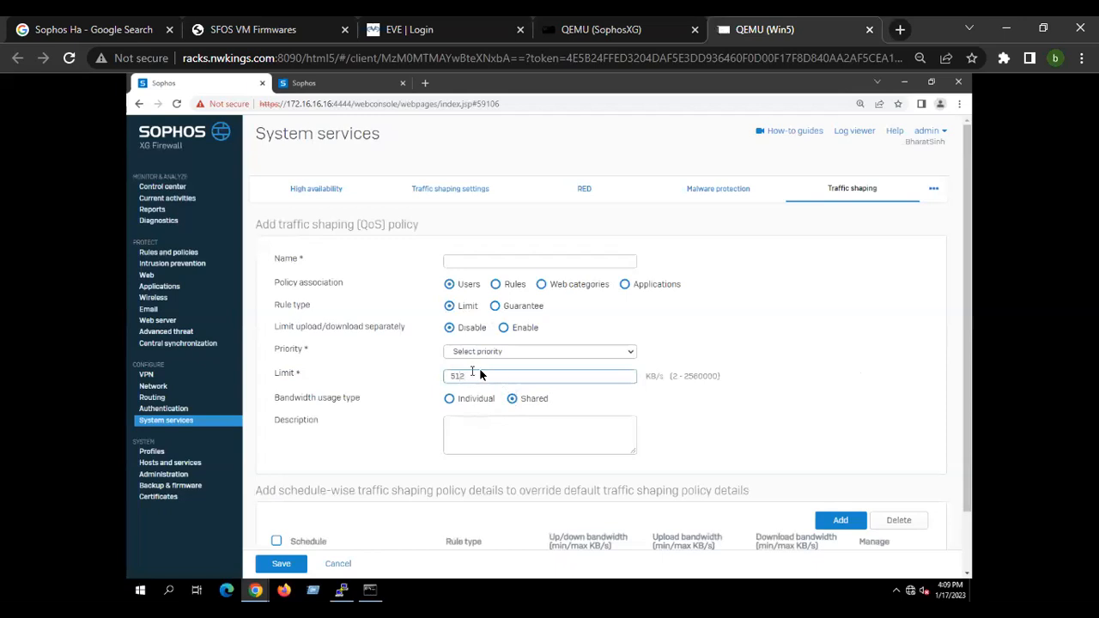
pyautogui.moveTo(474, 375); pyautogui.dragTo(431, 378)
pyautogui.click(510, 394)
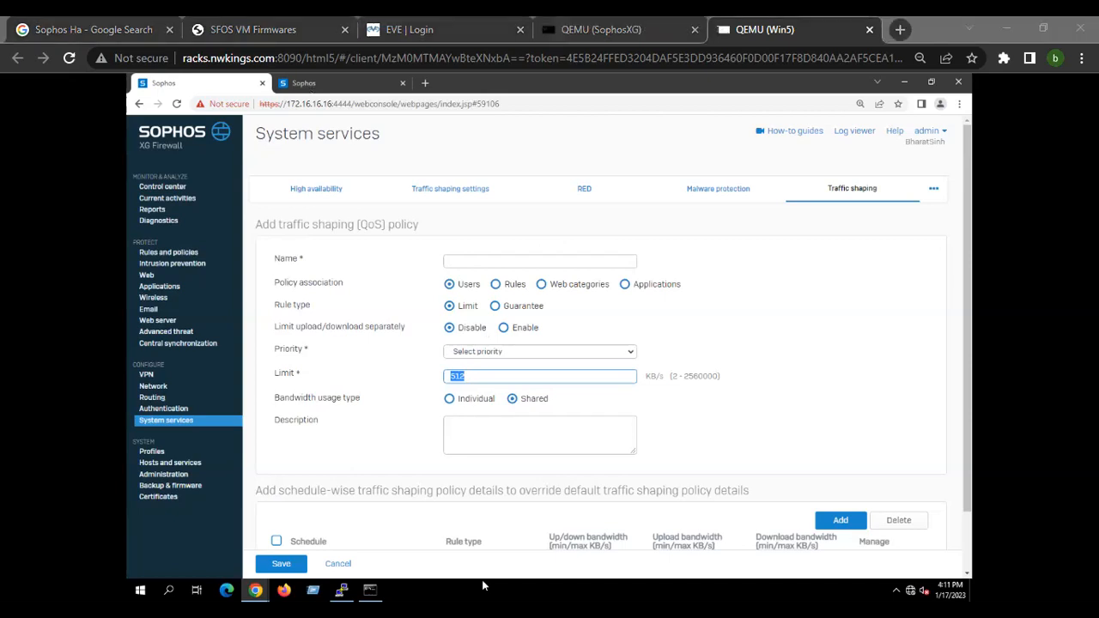
# Open learn.nwkings.com in a new tab and browse the Sophos XG Firewall January Weekdays 2023 course contents.
pyautogui.click(384, 130)
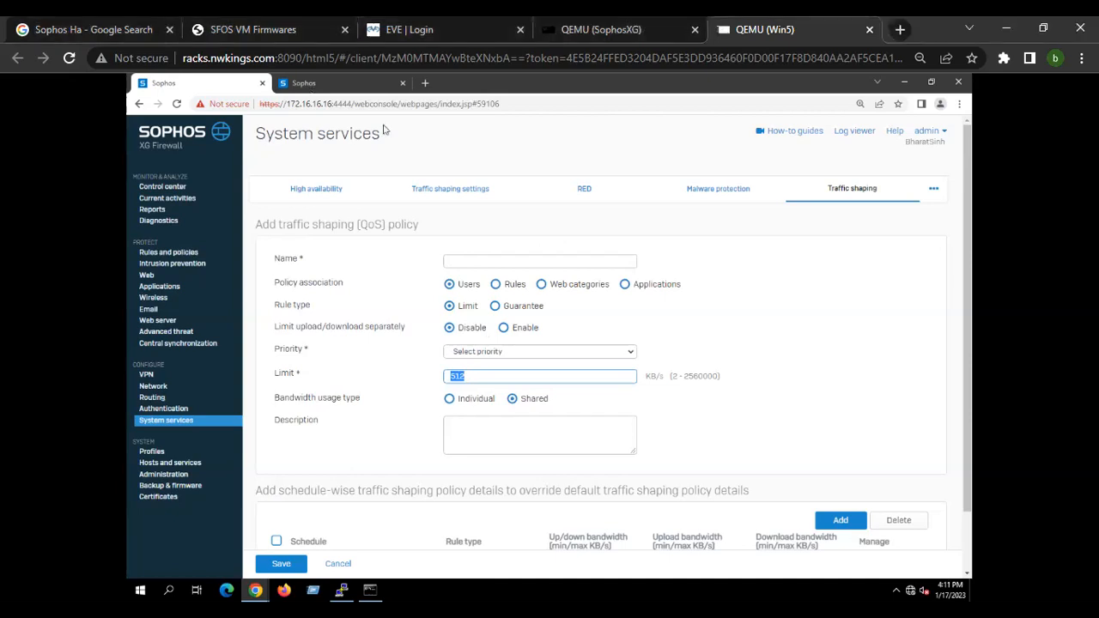
pyautogui.click(901, 29)
pyautogui.write('le')
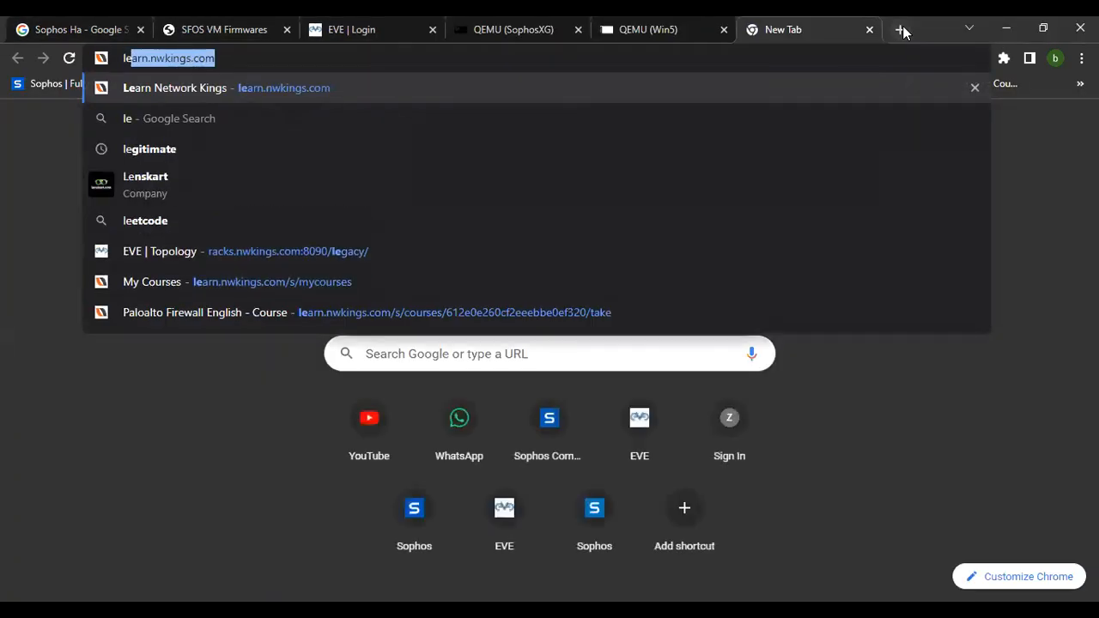
pyautogui.press('Return')
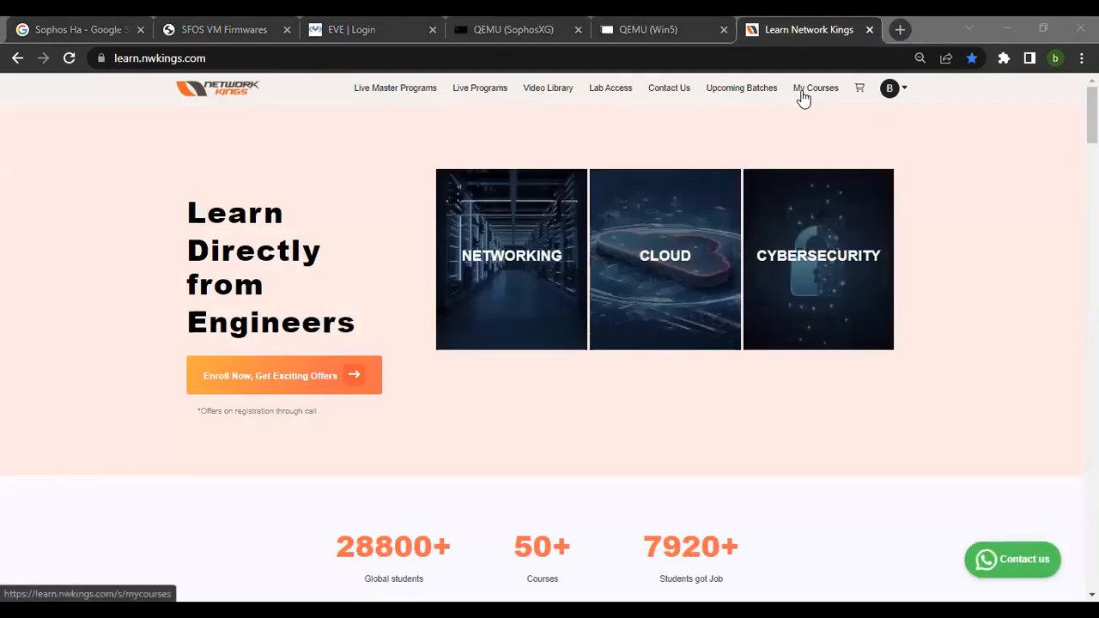
pyautogui.click(603, 275)
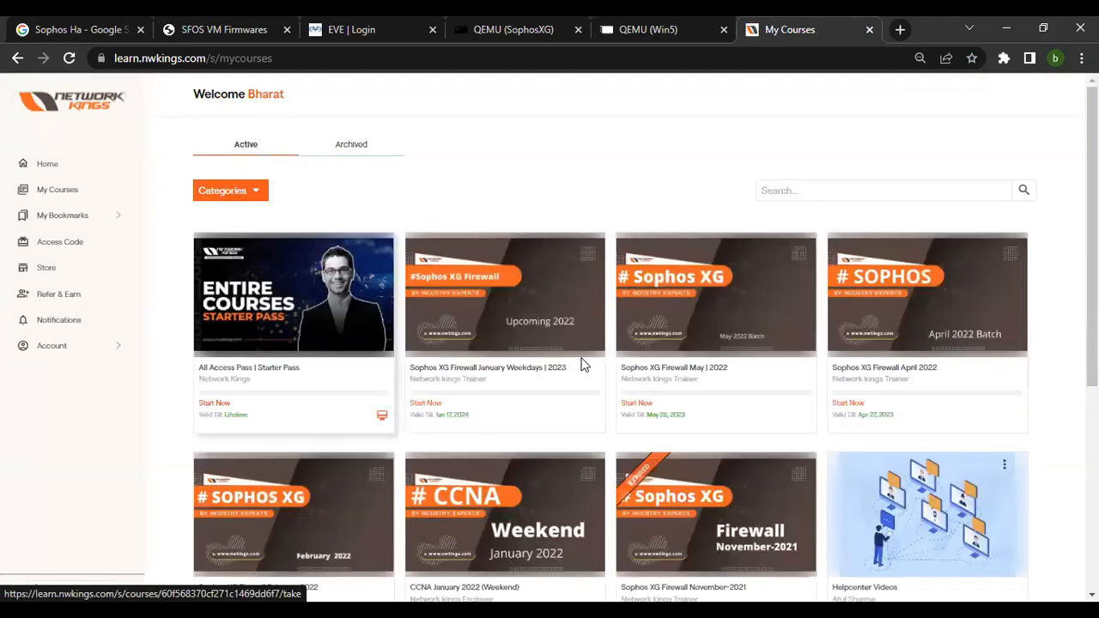
pyautogui.click(527, 363)
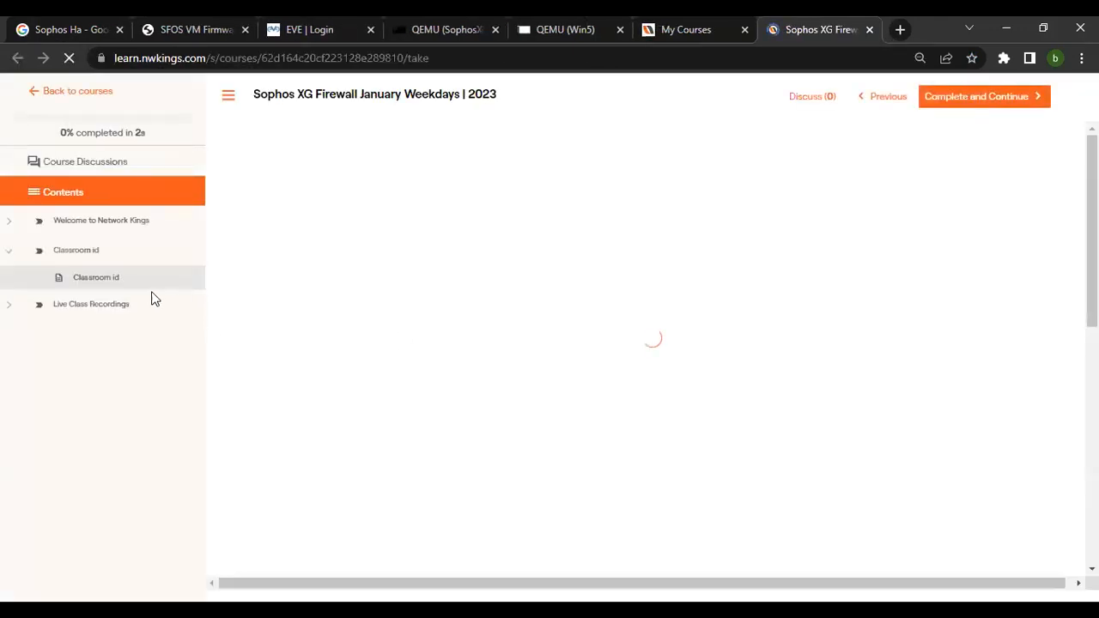
pyautogui.click(11, 306)
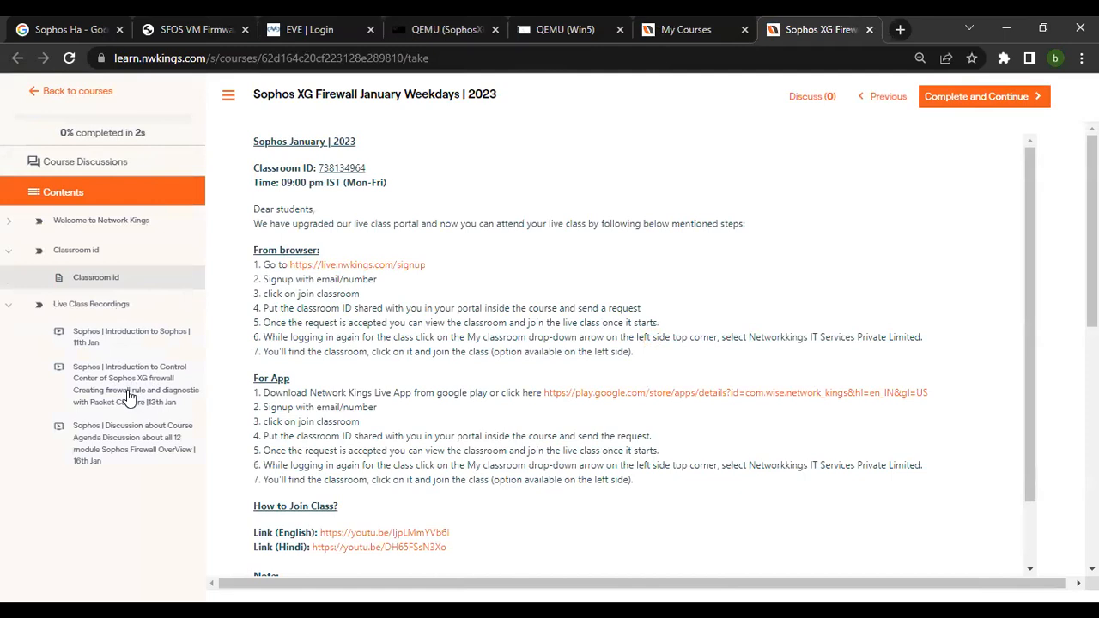
# Close the QEMU SophosXG console tab and return to the Win5 web admin tab.
pyautogui.click(473, 24)
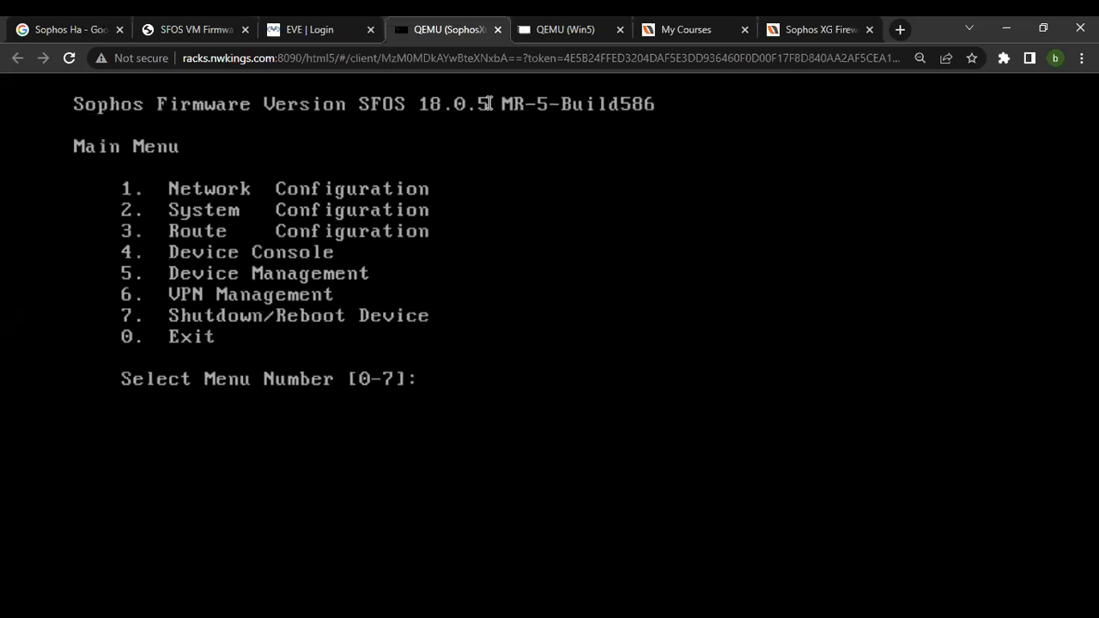
pyautogui.hotkey('ctrl', 'w')
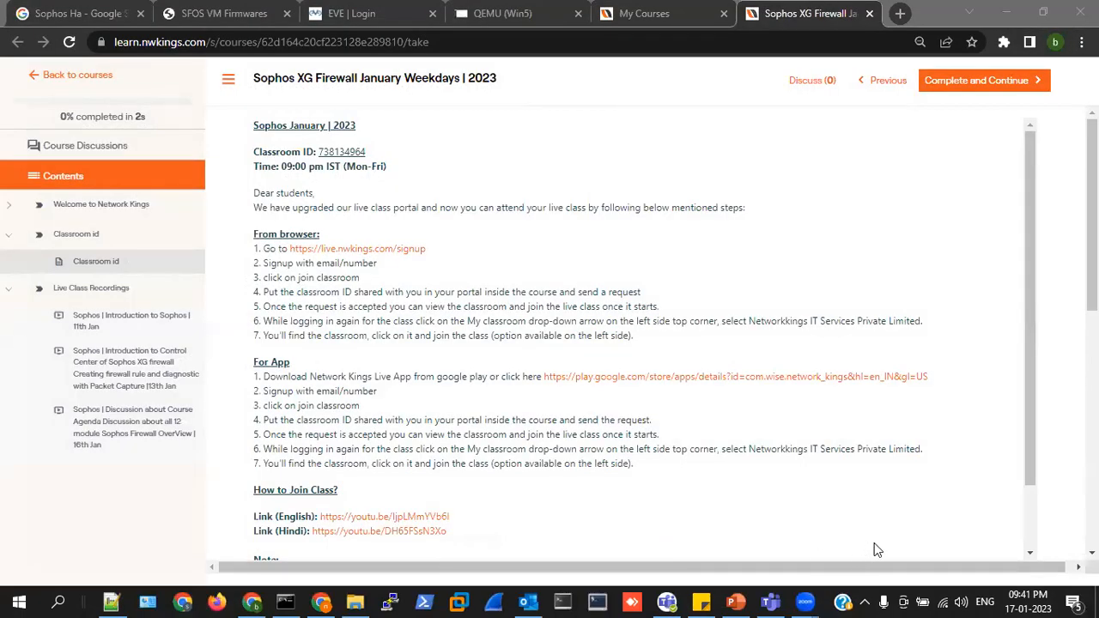
pyautogui.click(496, 13)
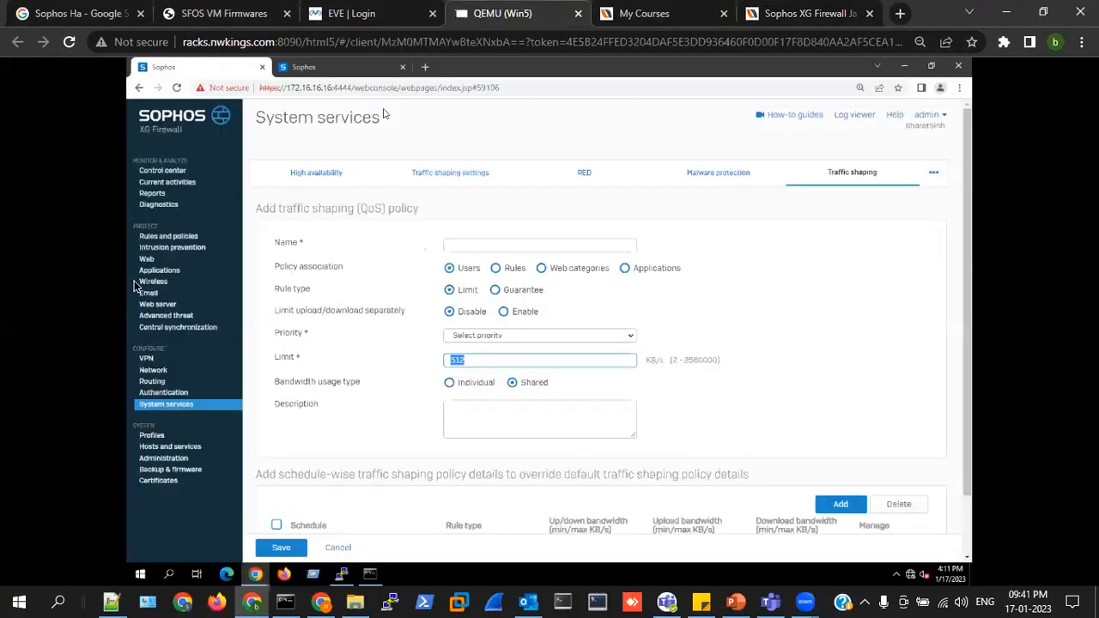
# Open Diagnostics Packet capture and tick Bandwidth policy in the additional properties list.
pyautogui.click(159, 195)
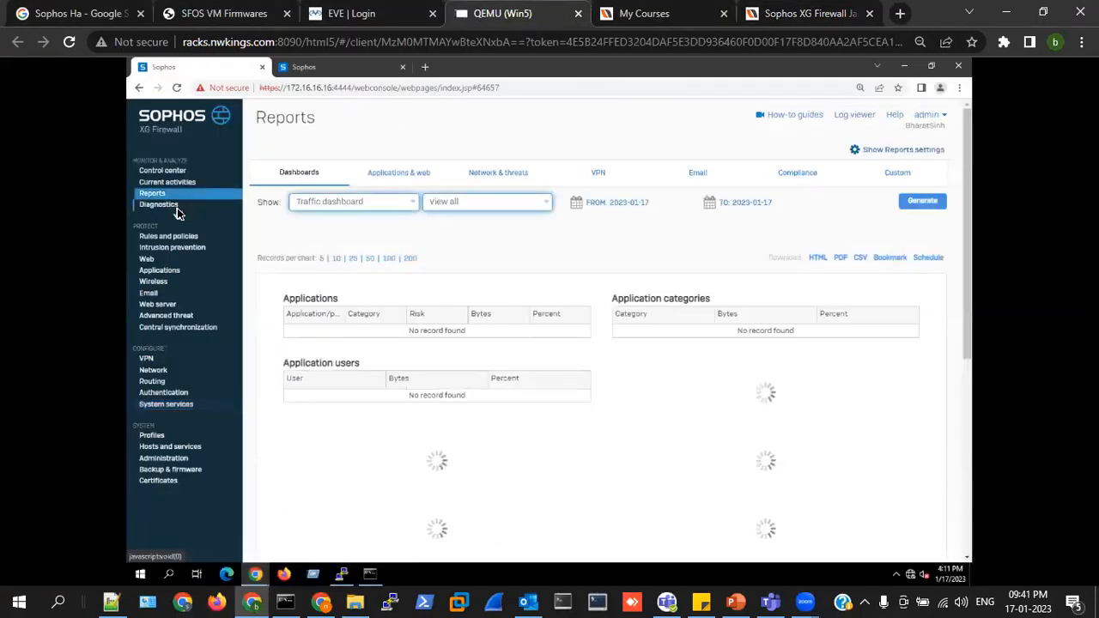
pyautogui.click(176, 208)
pyautogui.click(656, 172)
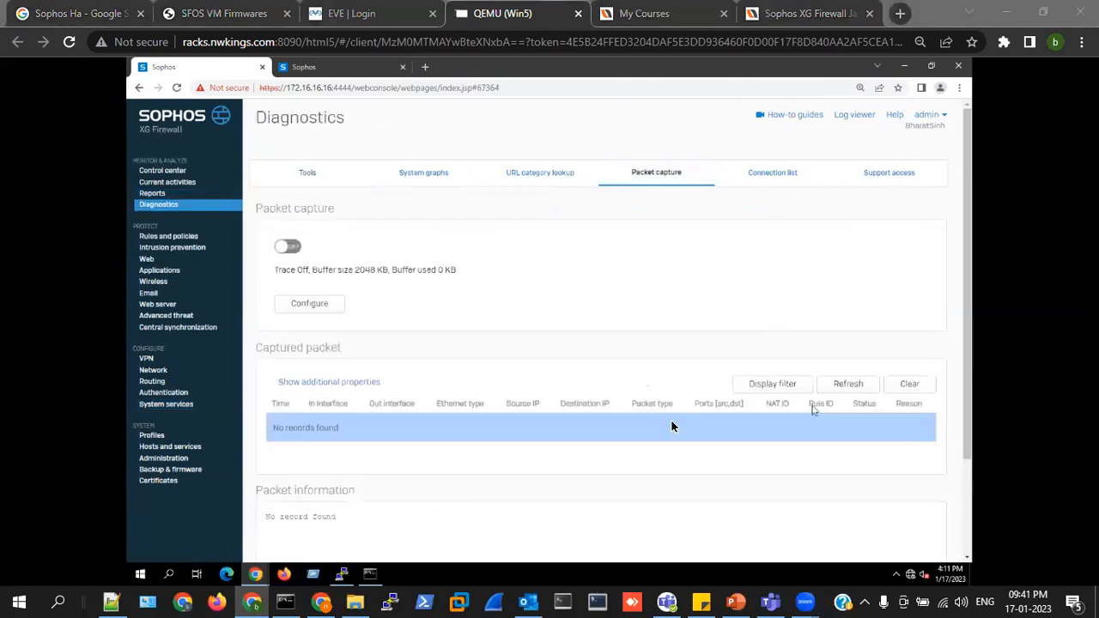
pyautogui.click(331, 383)
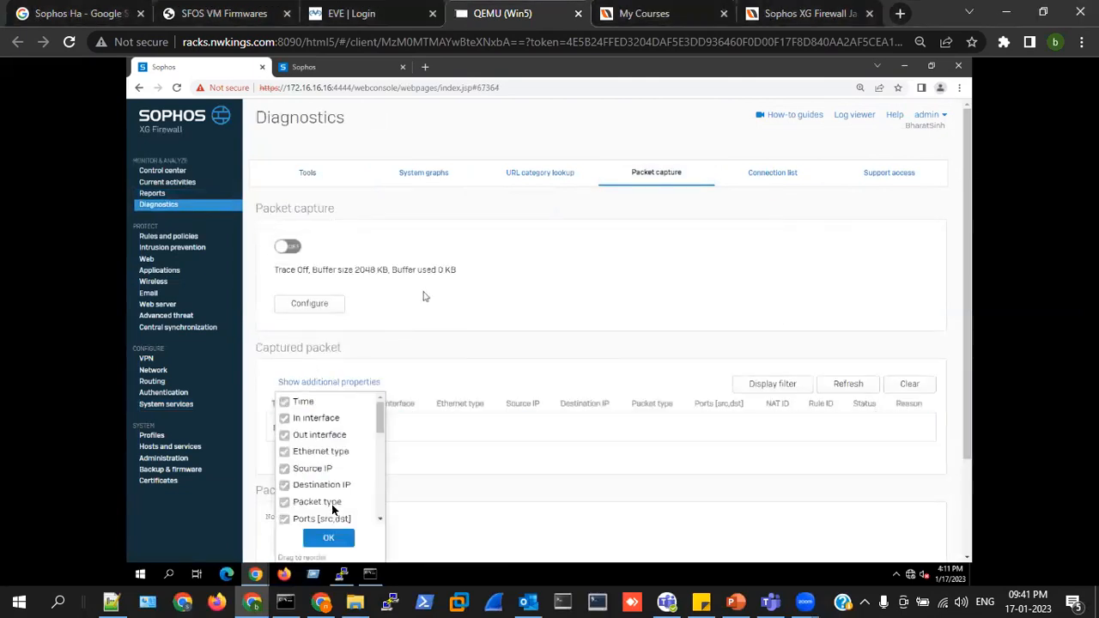
pyautogui.scroll(-2, 332, 520)
pyautogui.scroll(-5, 321, 322)
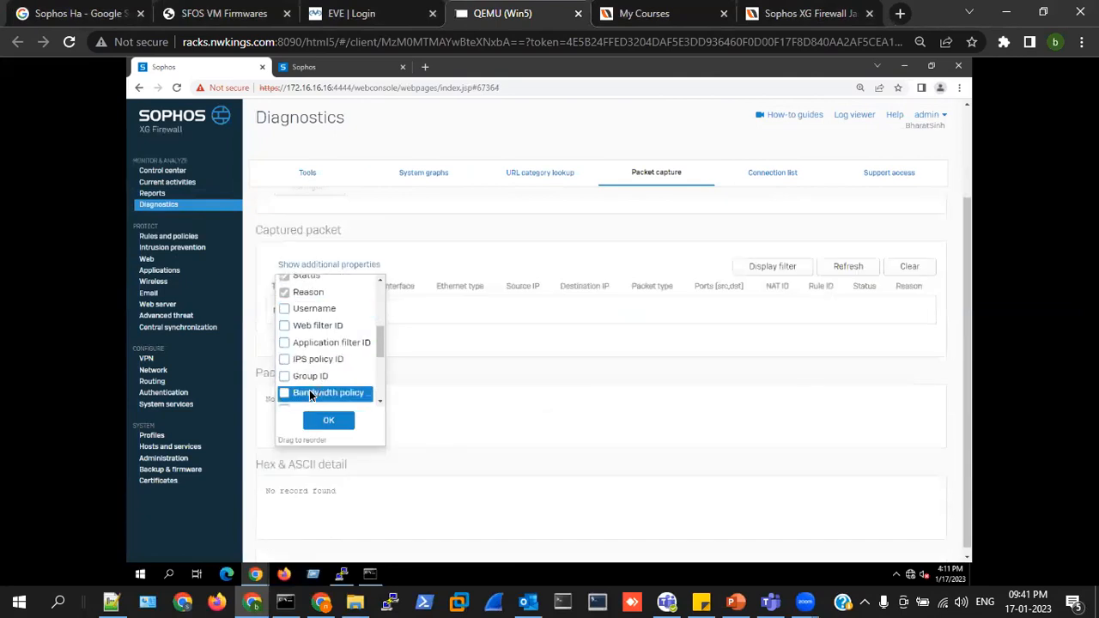
pyautogui.click(284, 393)
pyautogui.click(681, 348)
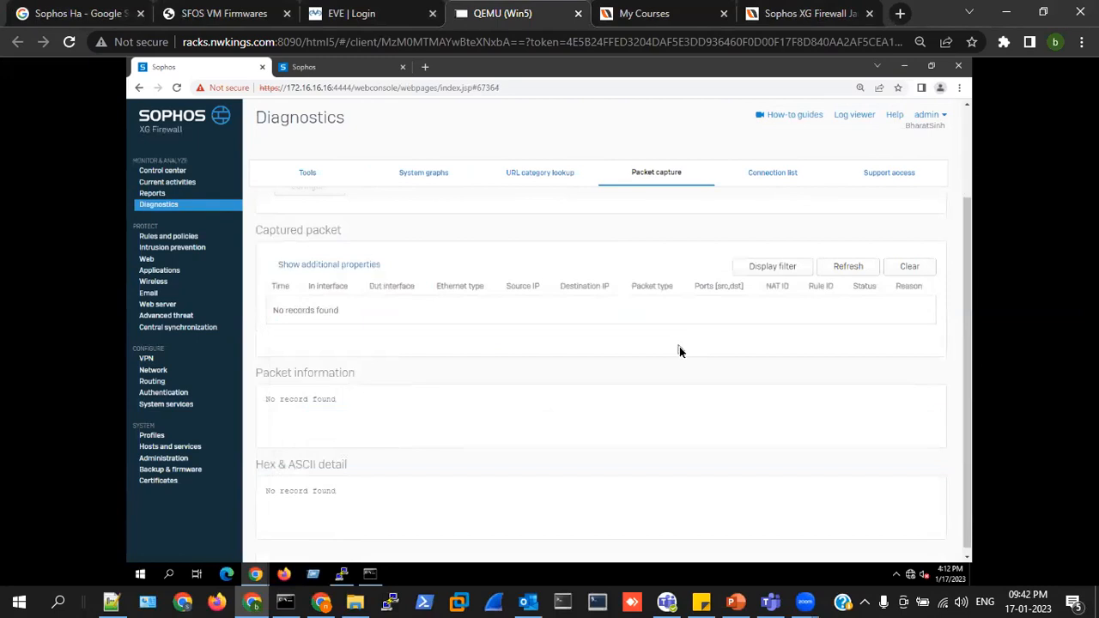
# Open System services Traffic shaping and start adding a new traffic shaping policy.
pyautogui.click(166, 404)
pyautogui.click(846, 175)
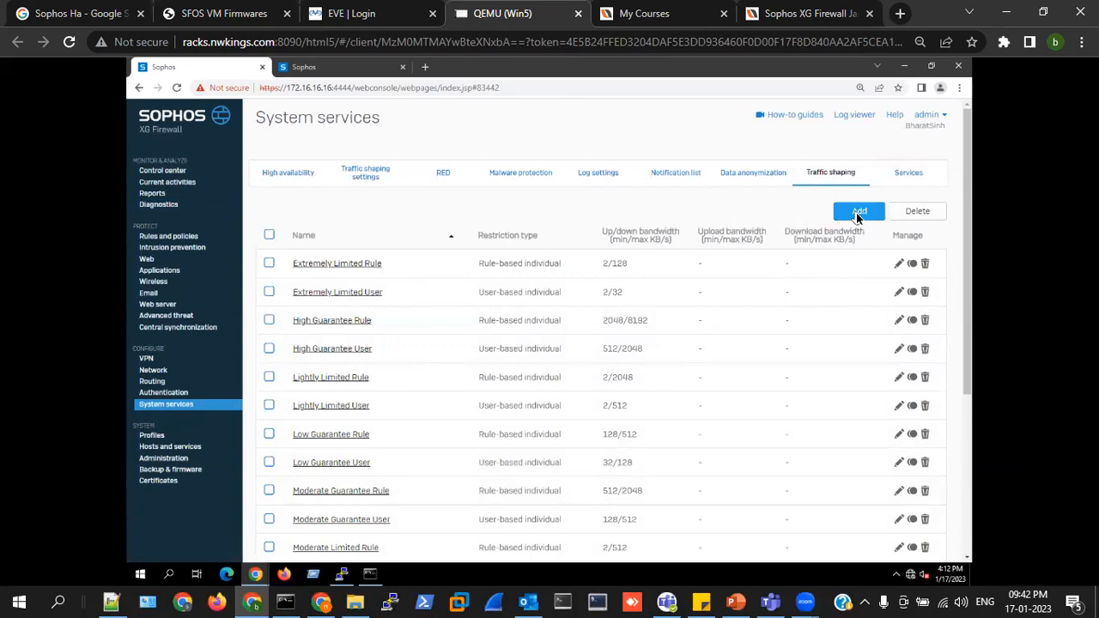
pyautogui.click(857, 214)
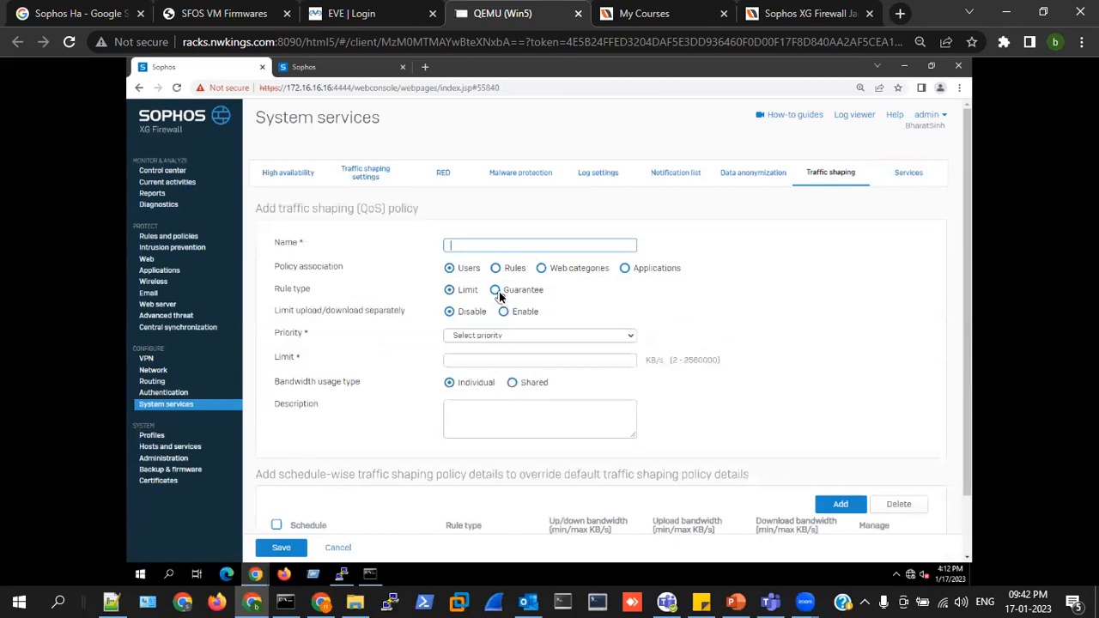
# Name the new policy 512-1mbps.
pyautogui.moveTo(273, 289); pyautogui.dragTo(315, 289)
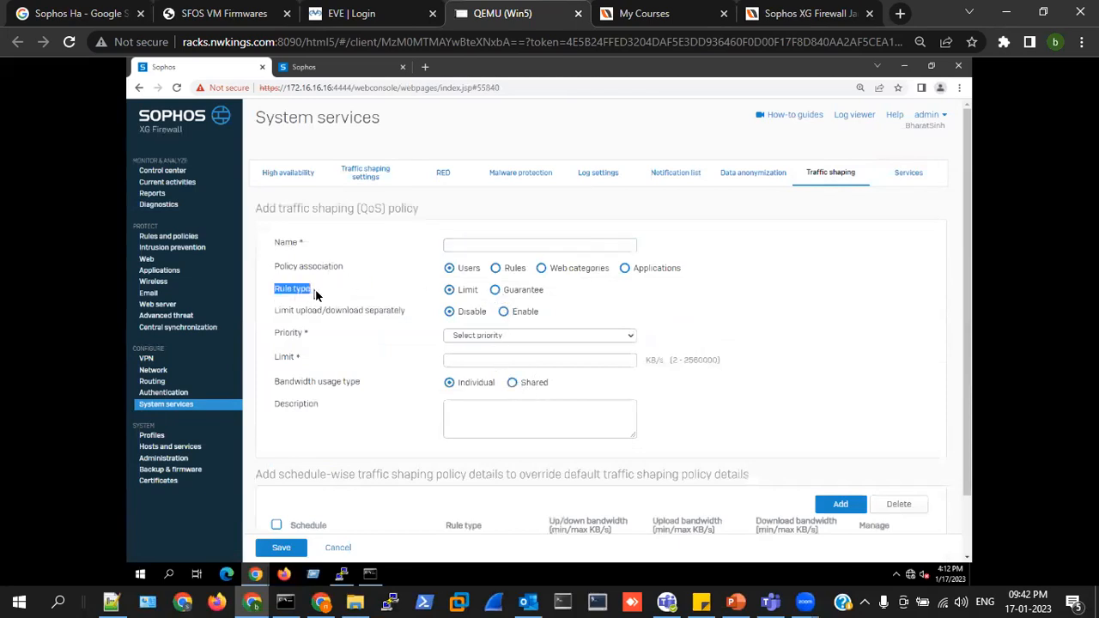
pyautogui.click(464, 245)
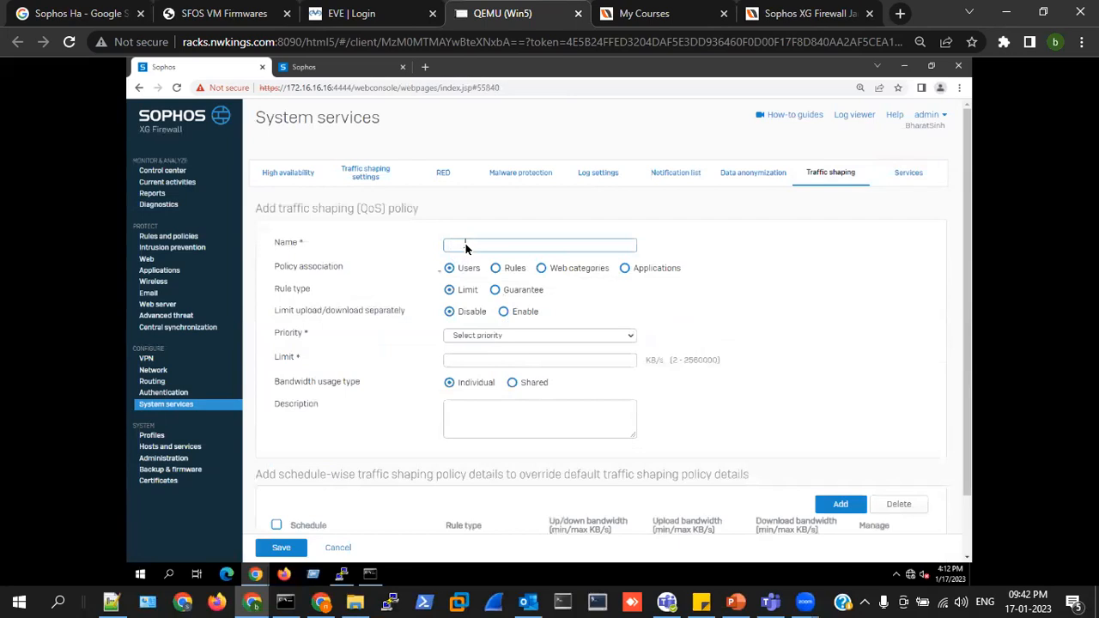
pyautogui.write('512')
pyautogui.write(' kmps')
pyautogui.press('BackSpace')
pyautogui.write('bps')
pyautogui.hotkey('ctrl', 'a')
pyautogui.click(509, 248)
pyautogui.hotkey('ctrl', '+')
pyautogui.hotkey('ctrl', '+')
pyautogui.hotkey('ctrl', '+')
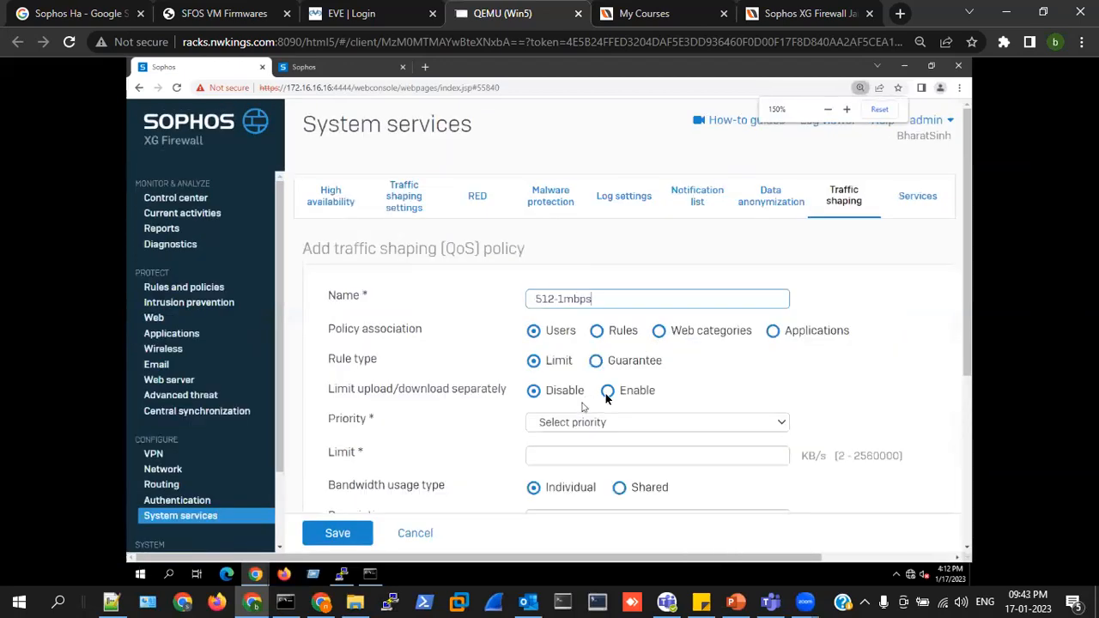
# Switch the policy's rule type to Guarantee.
pyautogui.tripleClick(369, 364)
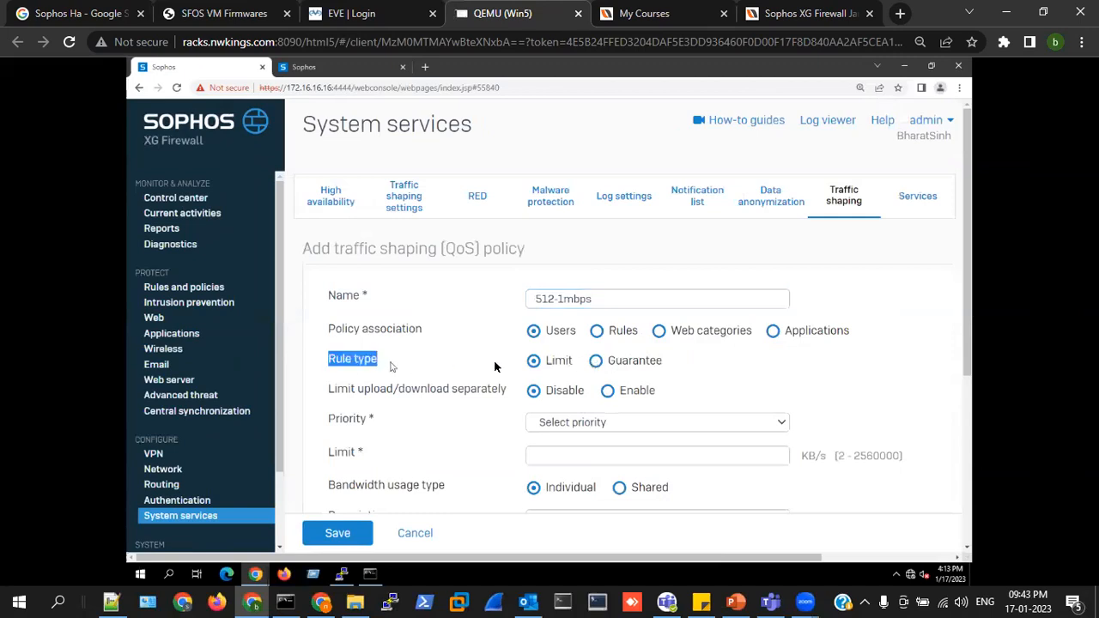
pyautogui.click(596, 362)
pyautogui.click(547, 456)
pyautogui.click(822, 455)
pyautogui.click(666, 460)
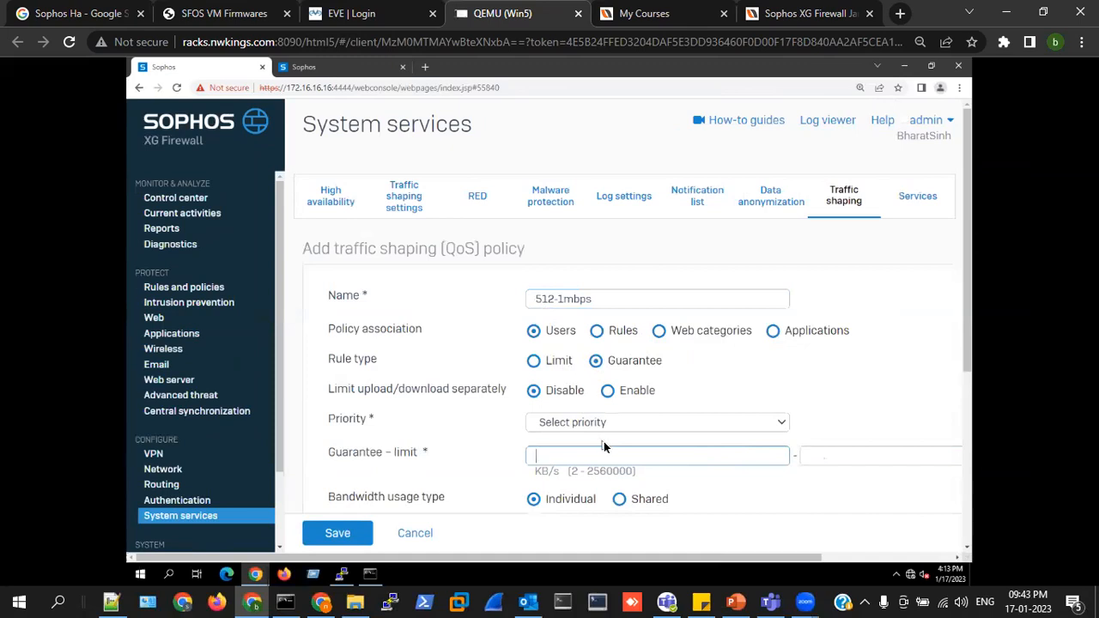
pyautogui.click(817, 457)
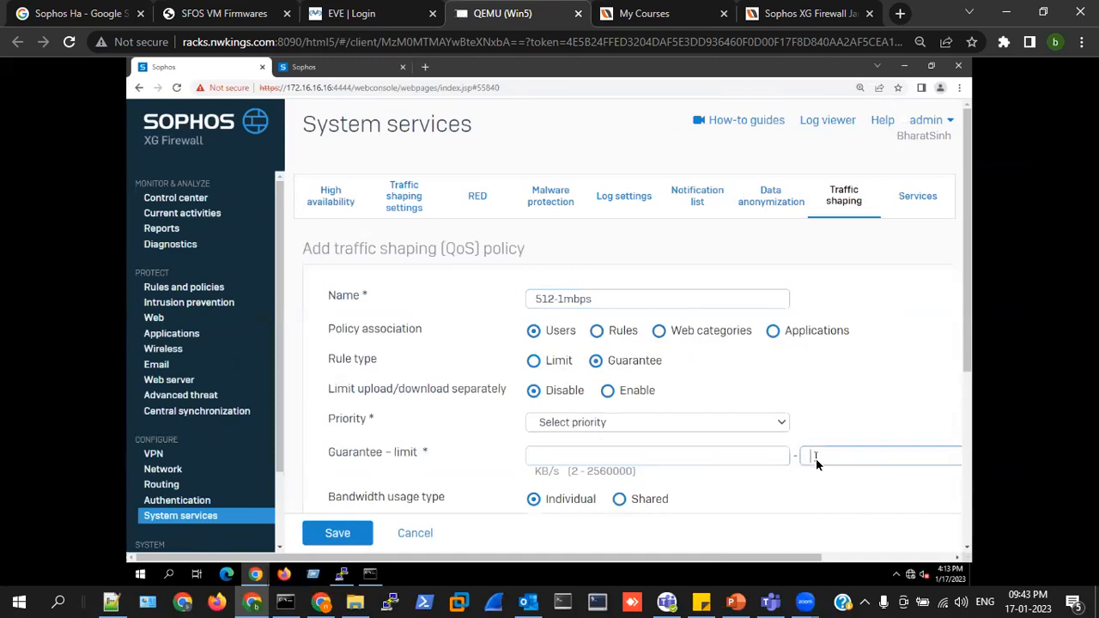
pyautogui.click(550, 458)
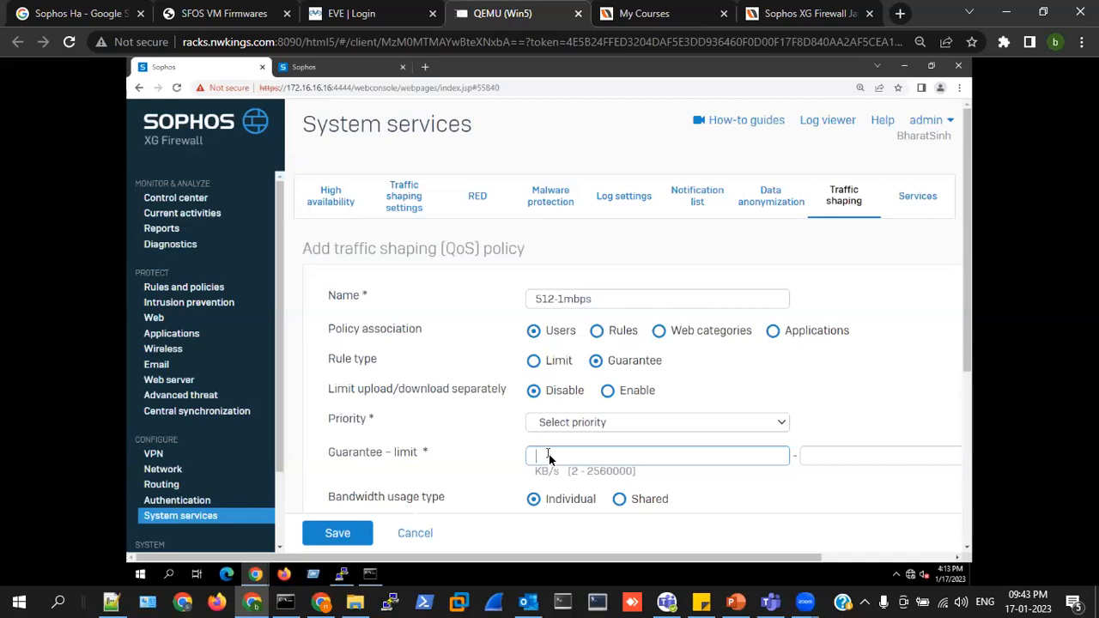
pyautogui.hotkey('ctrl', '-')
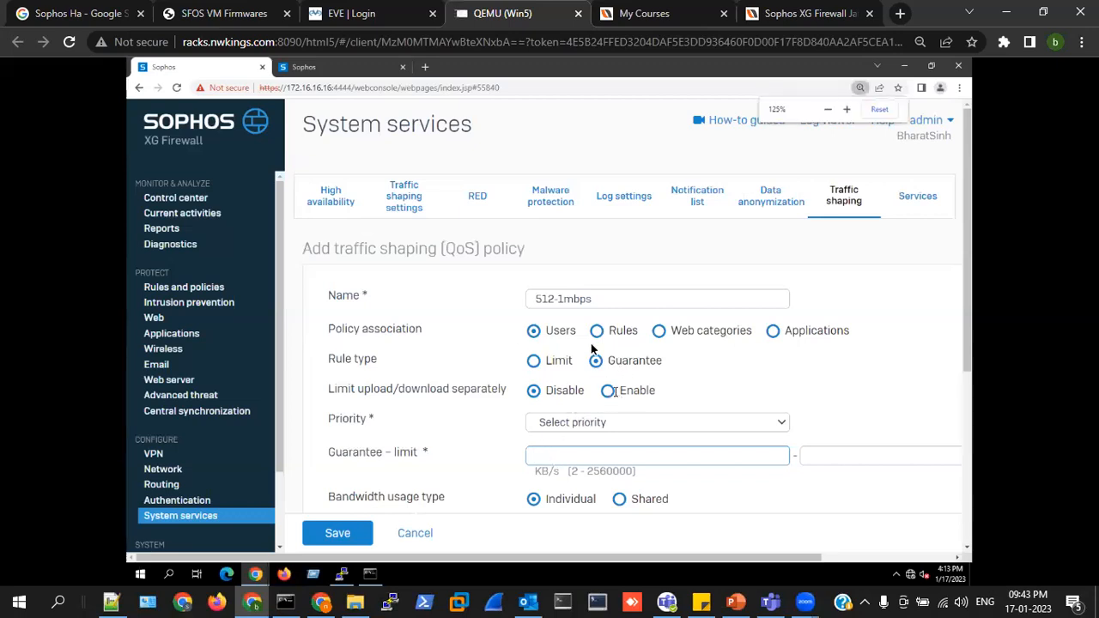
pyautogui.doubleClick(536, 317)
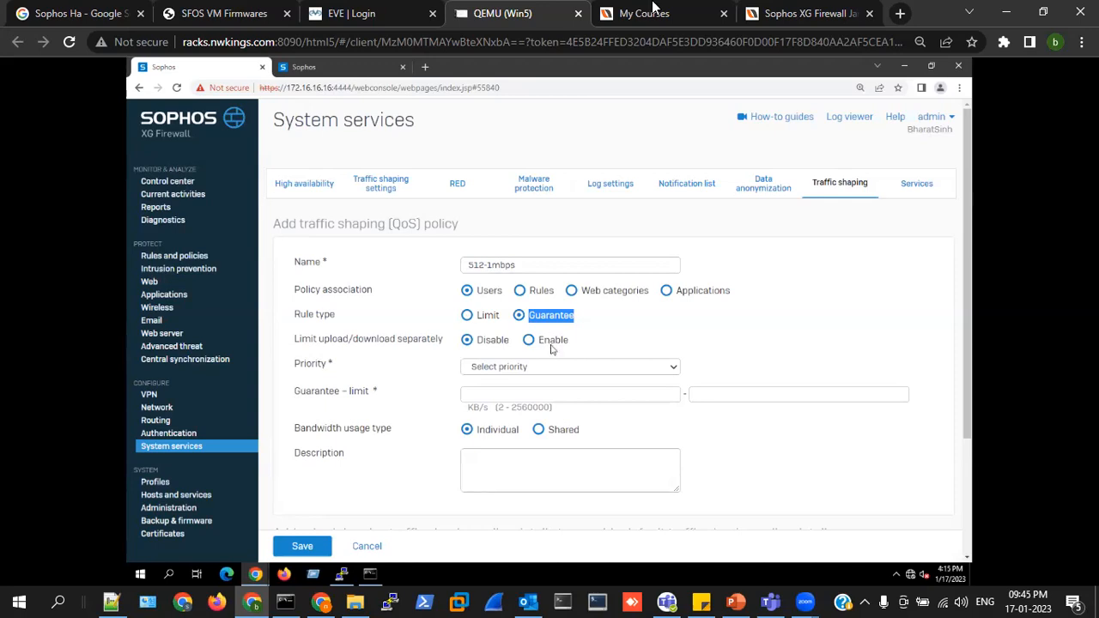
# Open the Sophos XG Firewall May 2022 course from My Courses and browse its contents list.
pyautogui.click(652, 13)
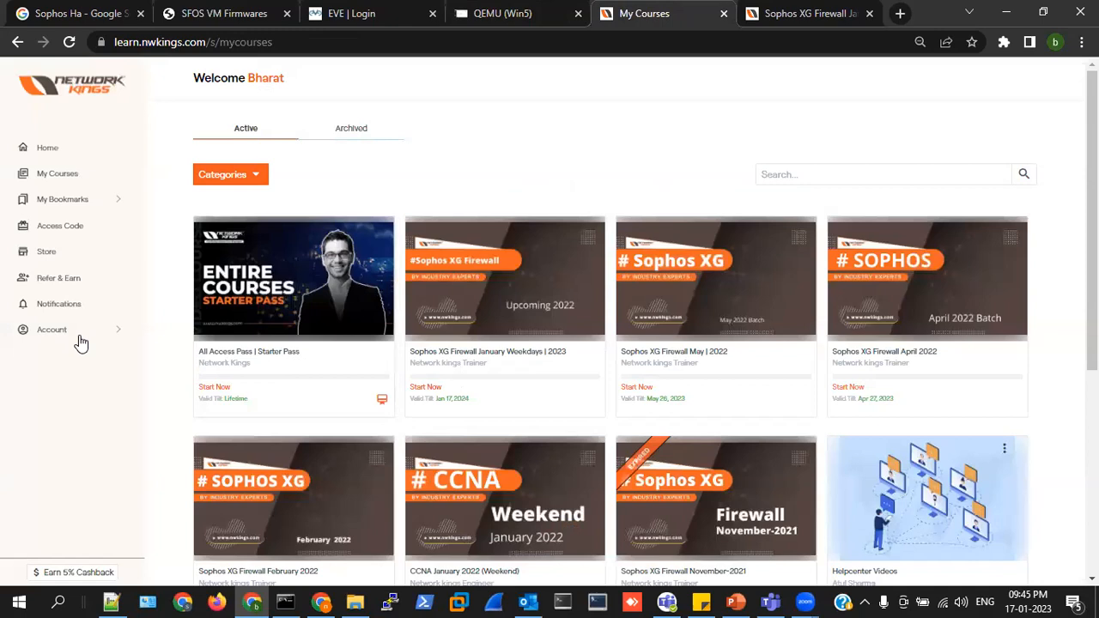
pyautogui.click(729, 290)
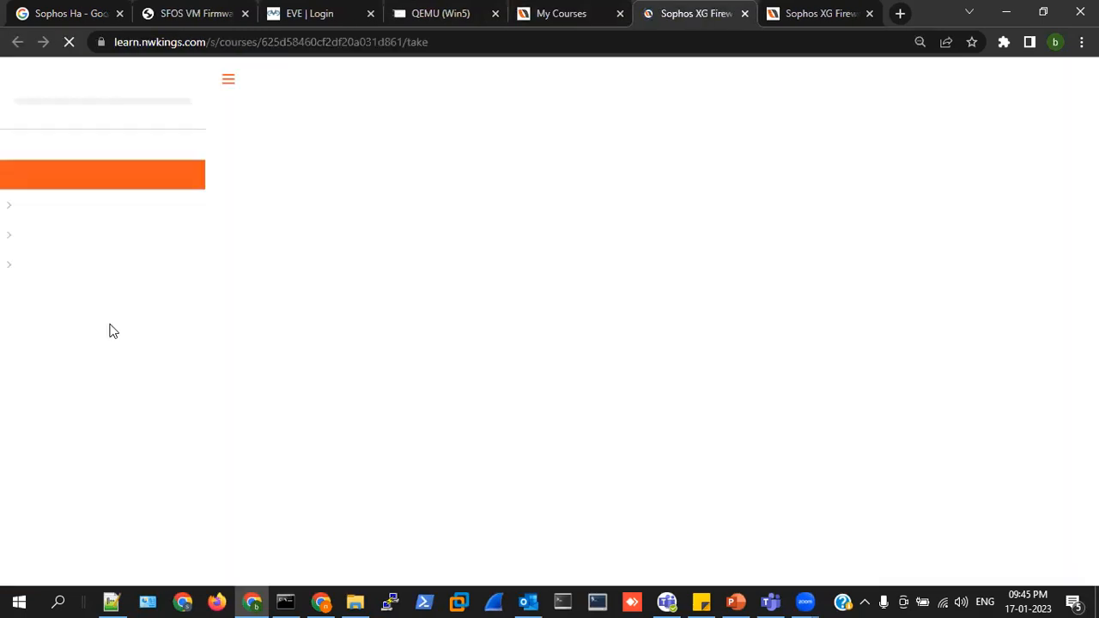
pyautogui.scroll(3, 128, 364)
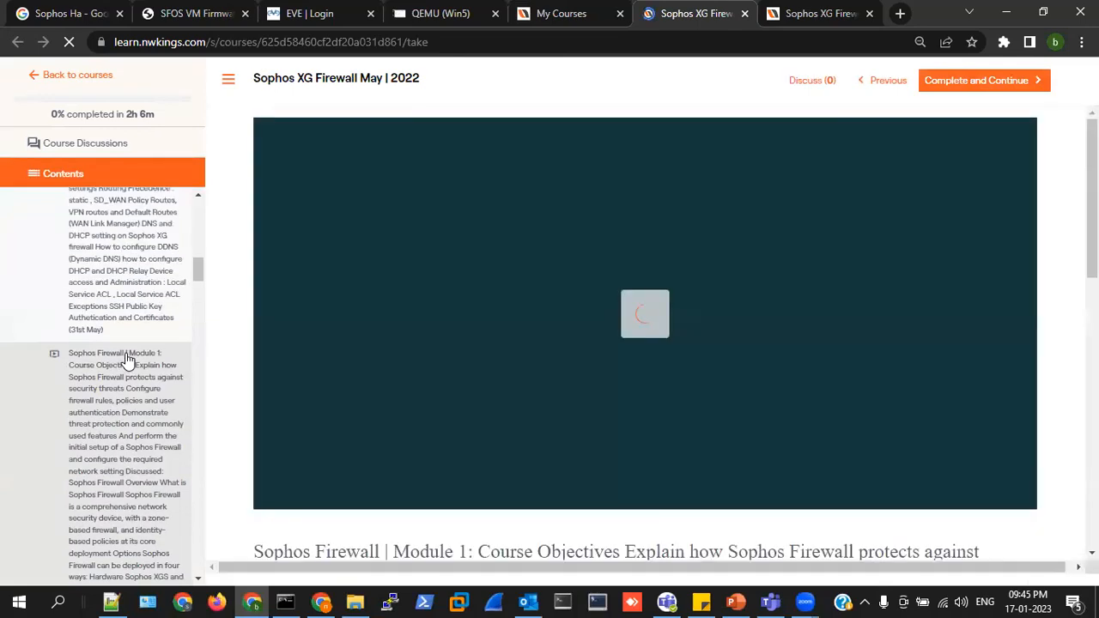
pyautogui.scroll(-8, 158, 527)
pyautogui.scroll(-10, 158, 524)
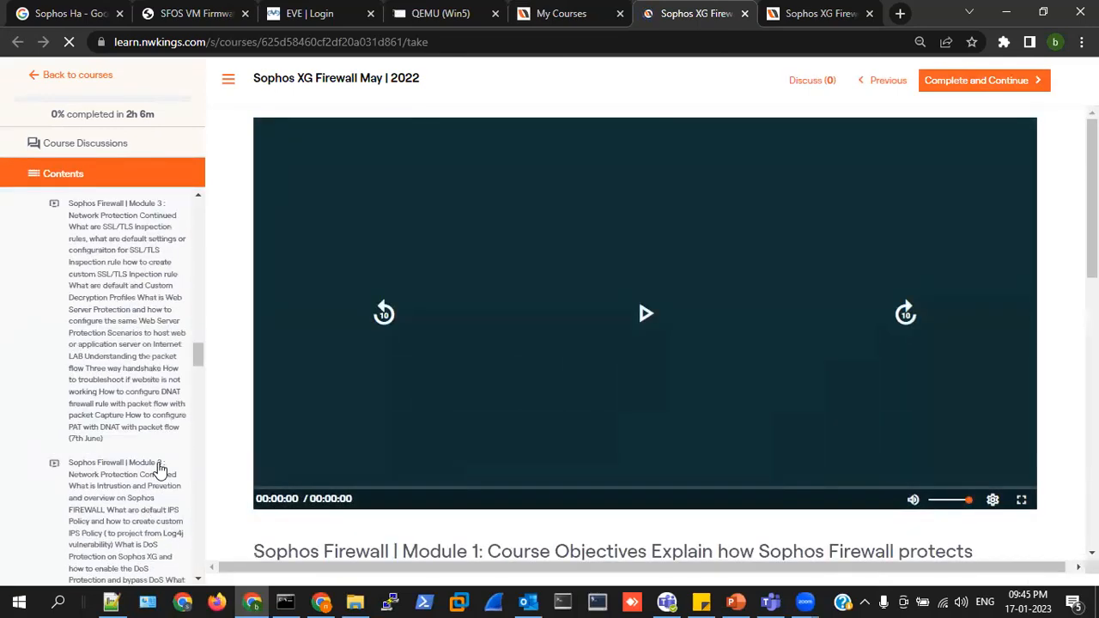
pyautogui.scroll(-12, 160, 515)
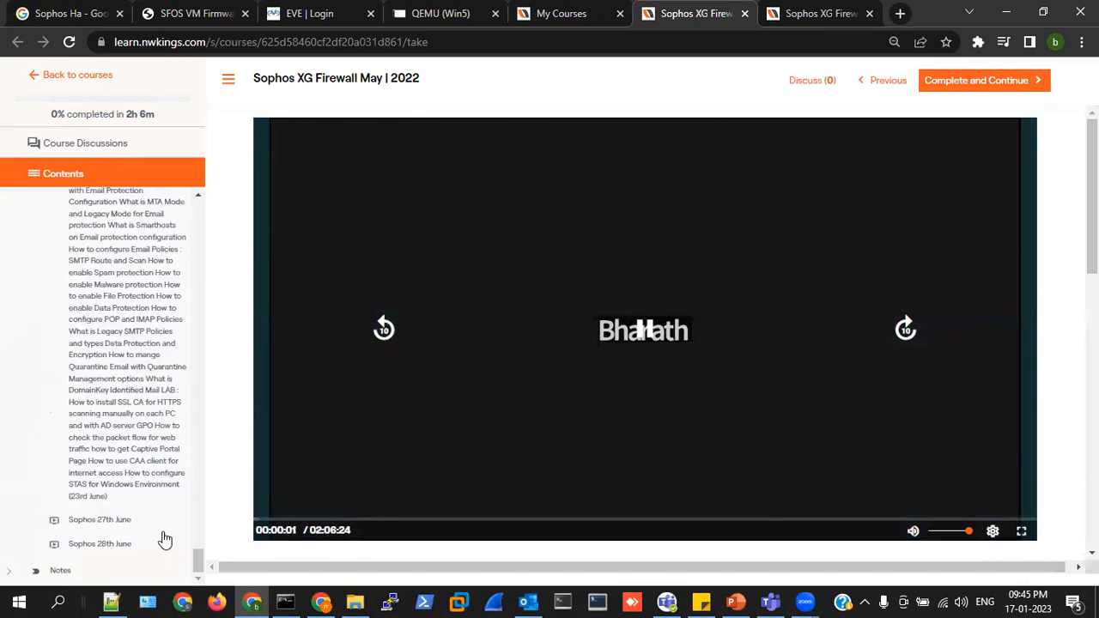
pyautogui.click(34, 569)
pyautogui.scroll(-5, 131, 531)
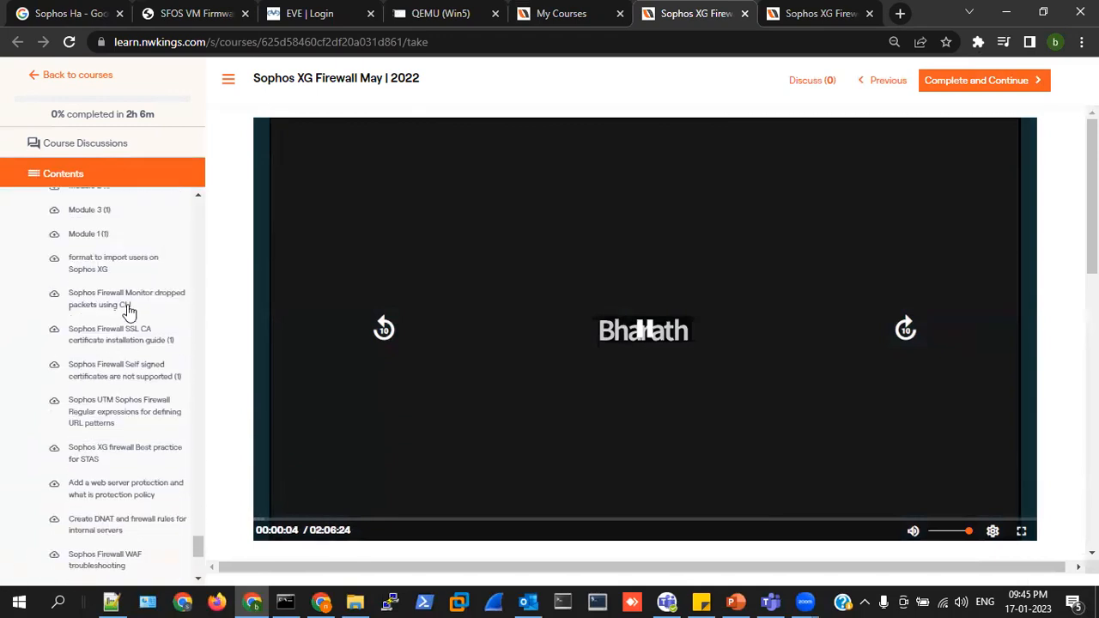
pyautogui.scroll(4, 128, 431)
pyautogui.scroll(-8, 129, 433)
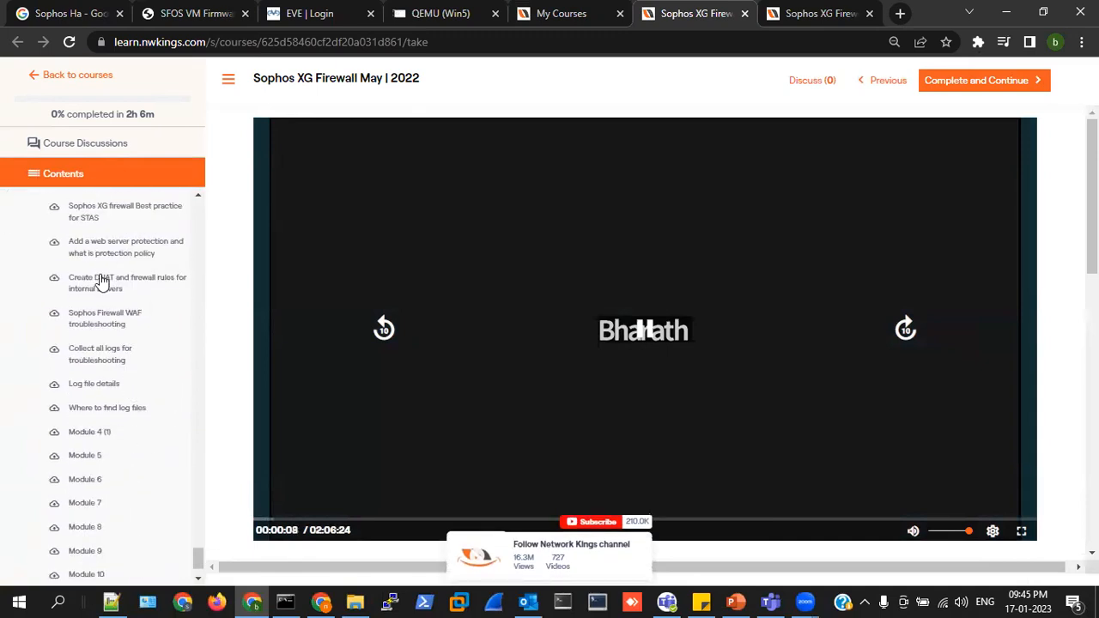
pyautogui.scroll(-1, 123, 459)
pyautogui.scroll(5, 123, 457)
pyautogui.scroll(-6, 122, 456)
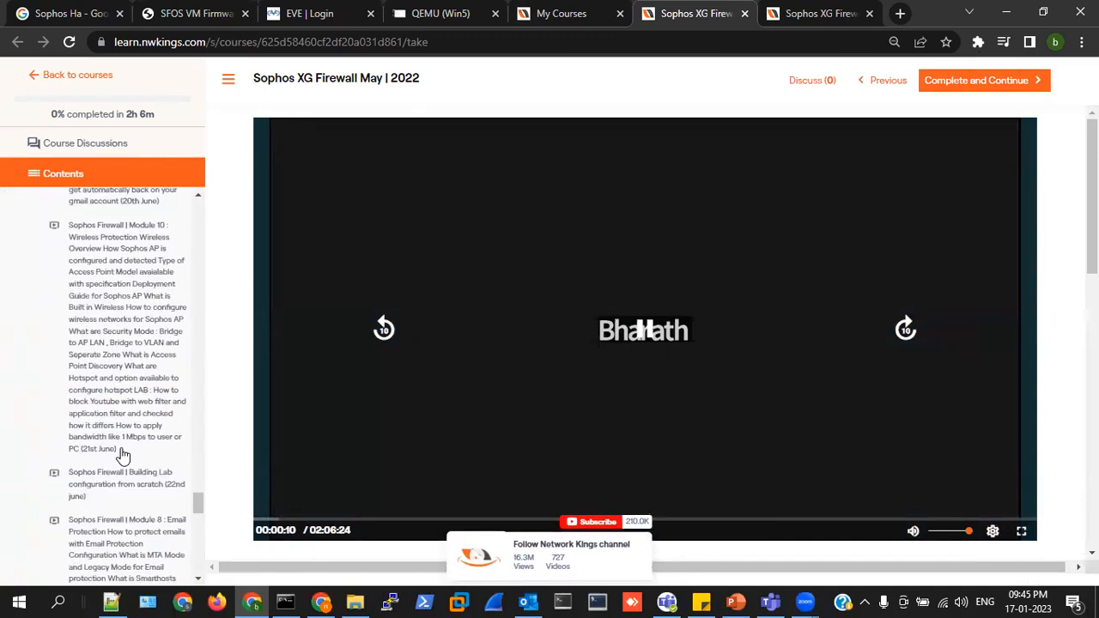
pyautogui.scroll(-10, 117, 404)
pyautogui.scroll(-2, 110, 406)
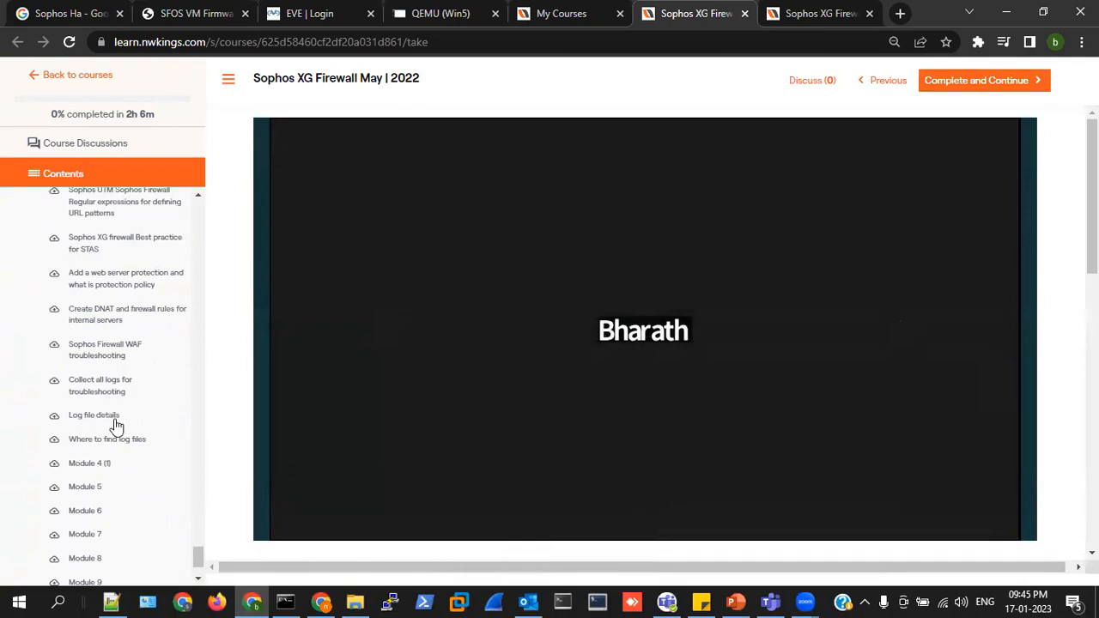
pyautogui.scroll(-2, 102, 395)
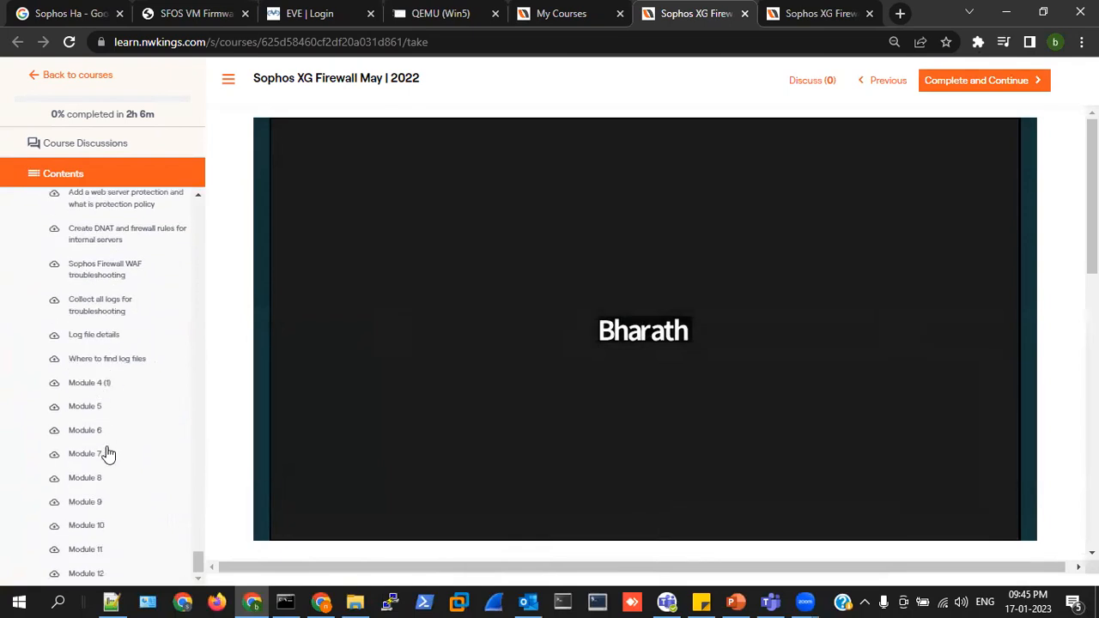
pyautogui.scroll(-5, 105, 453)
# Return to the QEMU Win5 tab with the traffic shaping policy form.
pyautogui.click(309, 14)
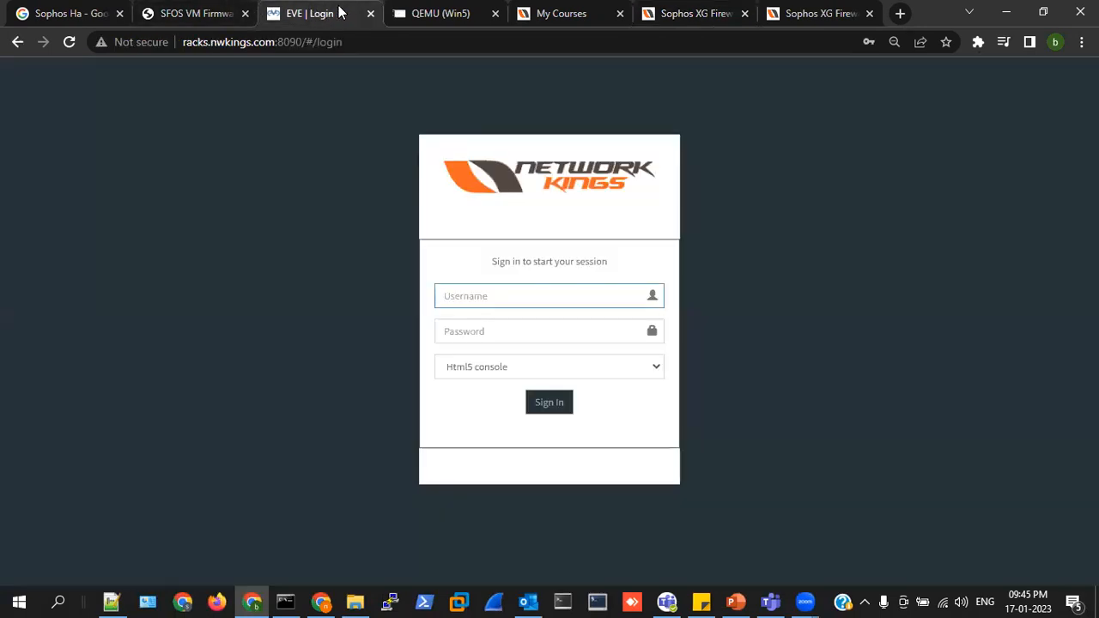
pyautogui.click(424, 13)
pyautogui.click(813, 366)
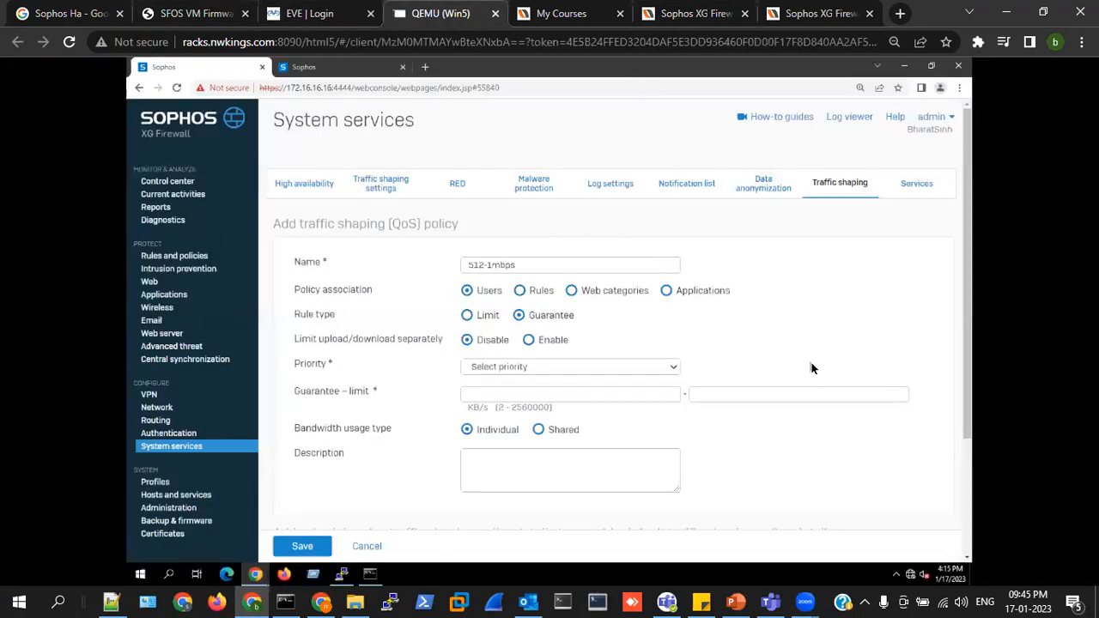